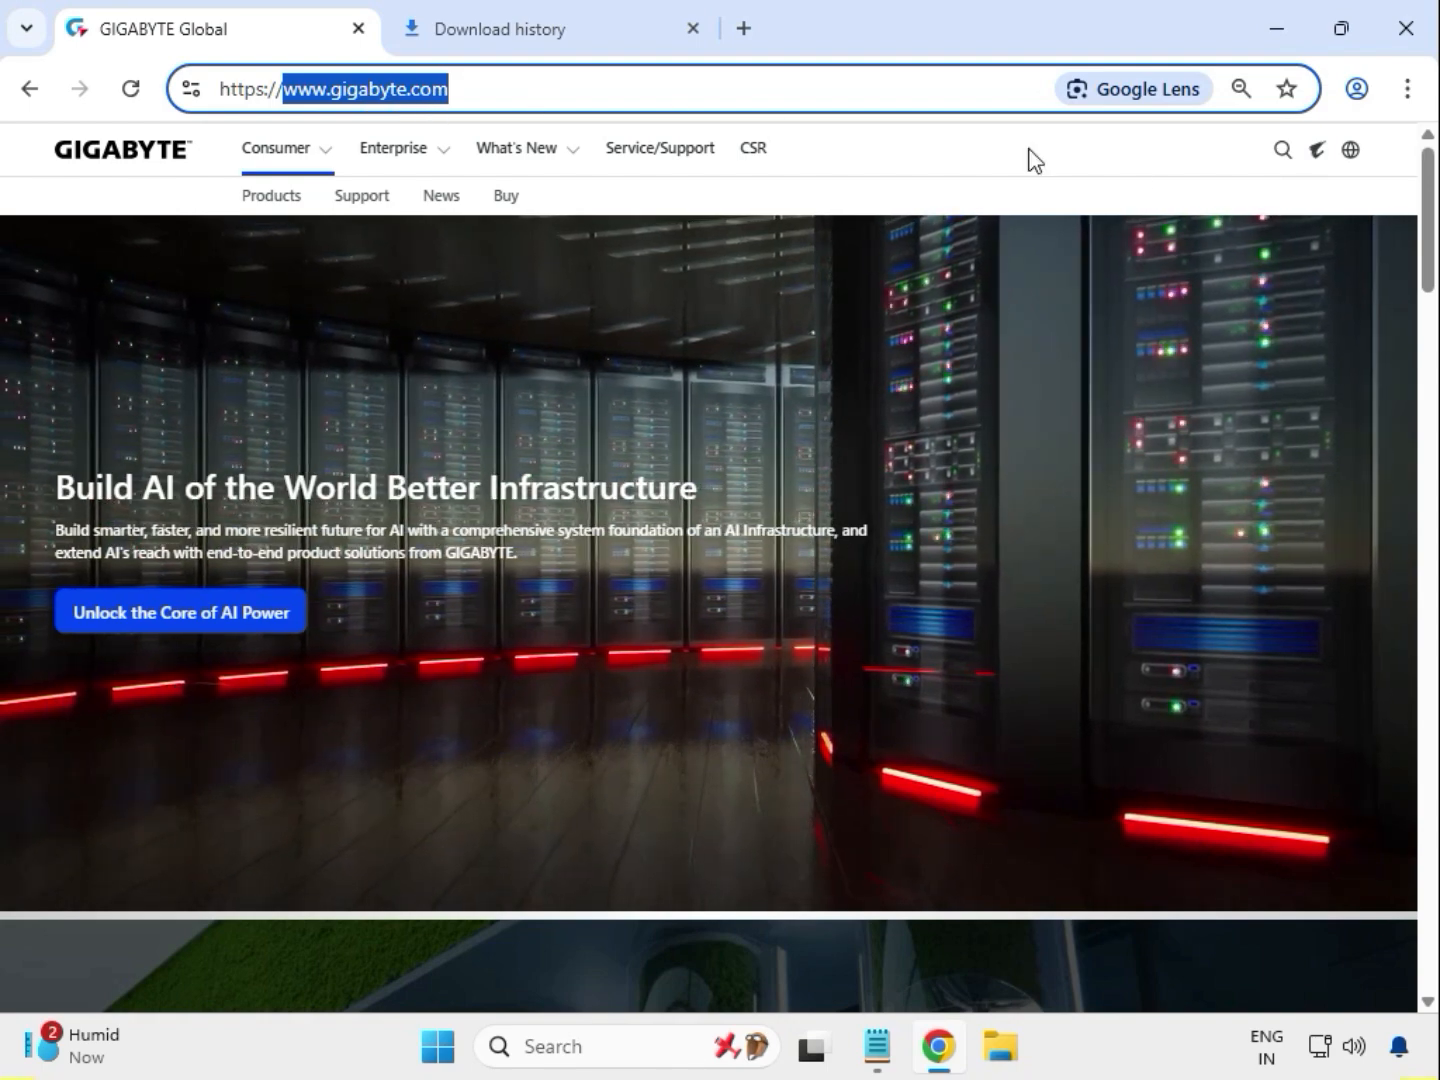
Search the GIGABYTE site for "X570S AORUS PRO AX".
{"action": "left_click", "coordinate": [1268, 167]}
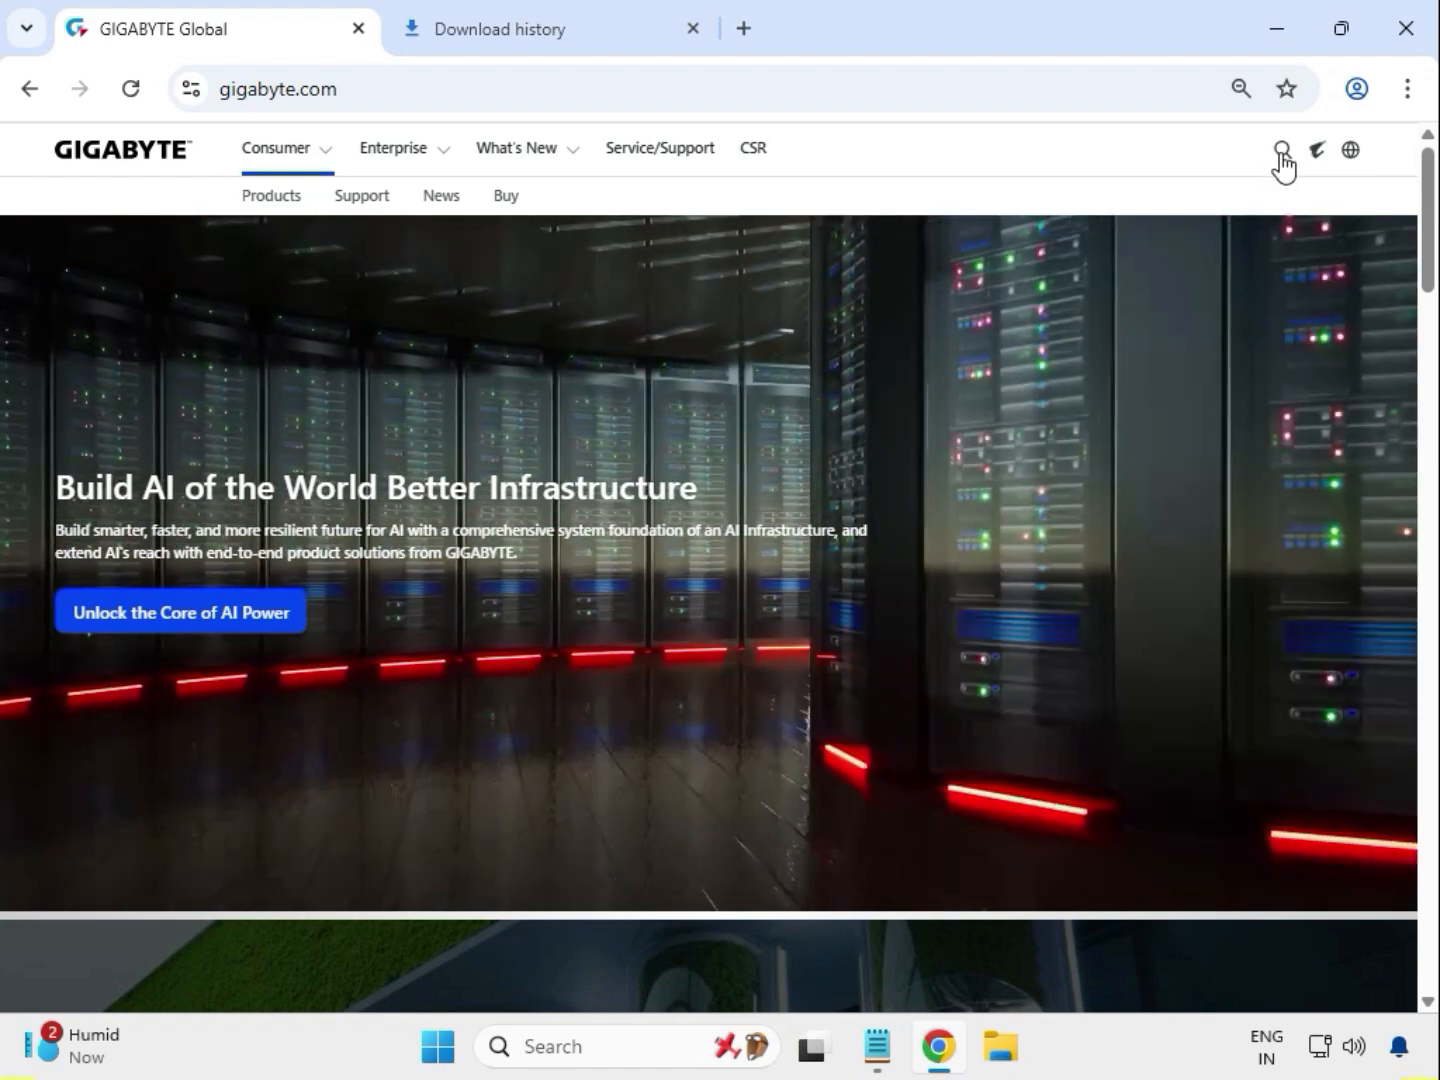
{"action": "left_click", "coordinate": [1280, 152]}
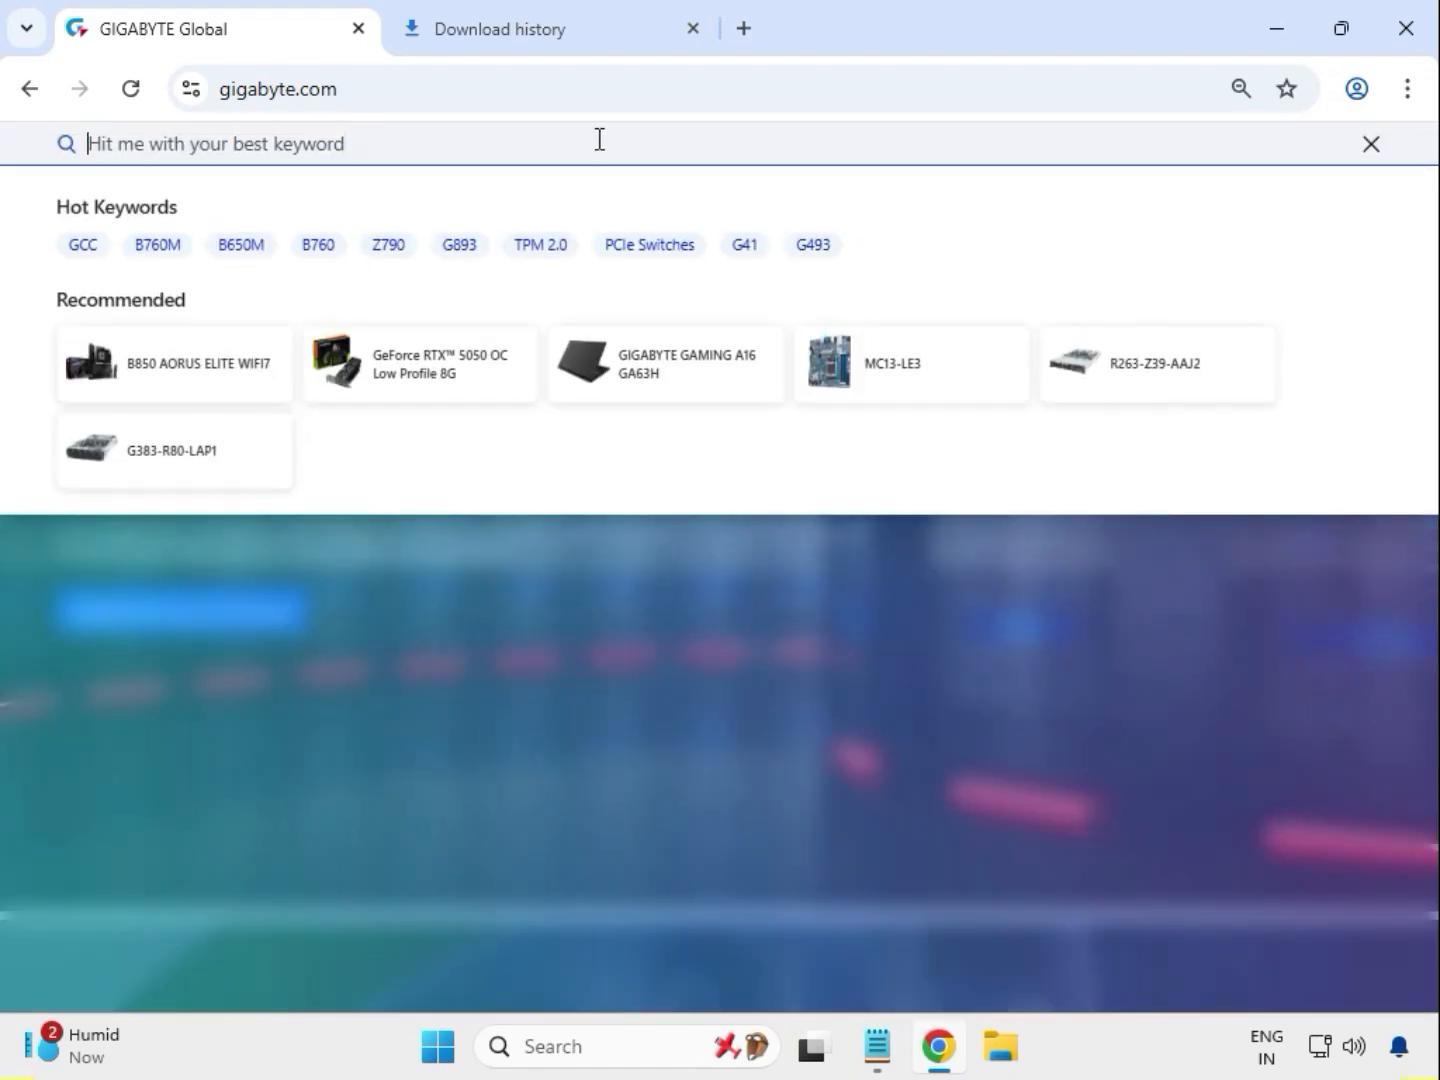
{"action": "type", "text": "X570S AORUS PRO AX"}
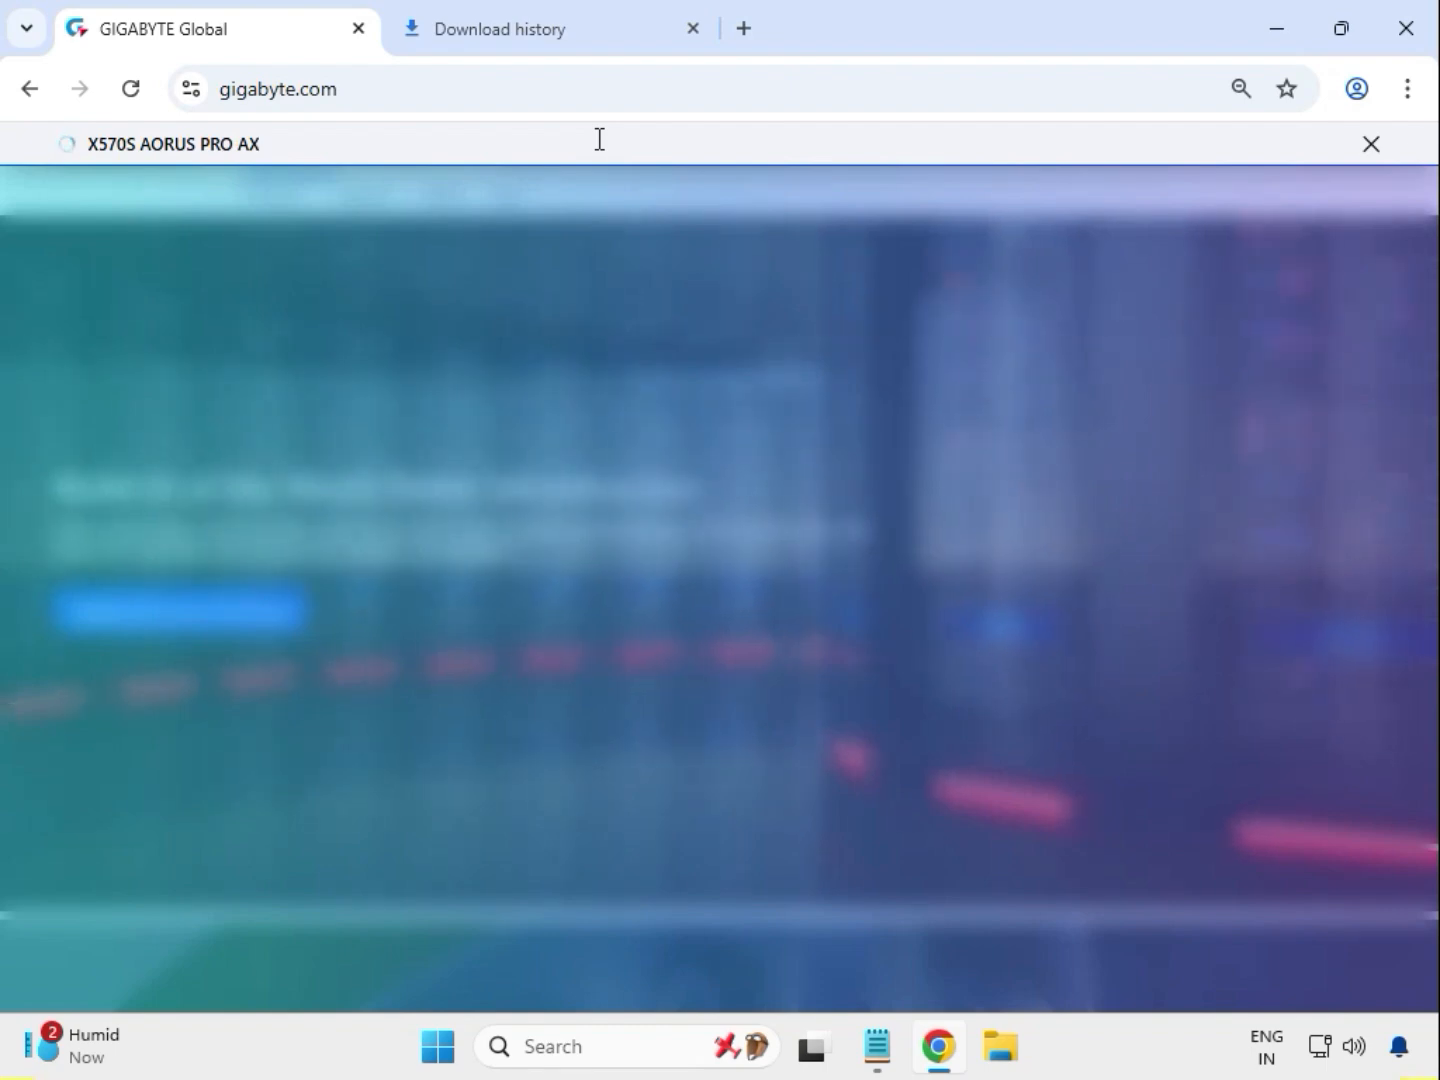
{"action": "key", "text": "Return"}
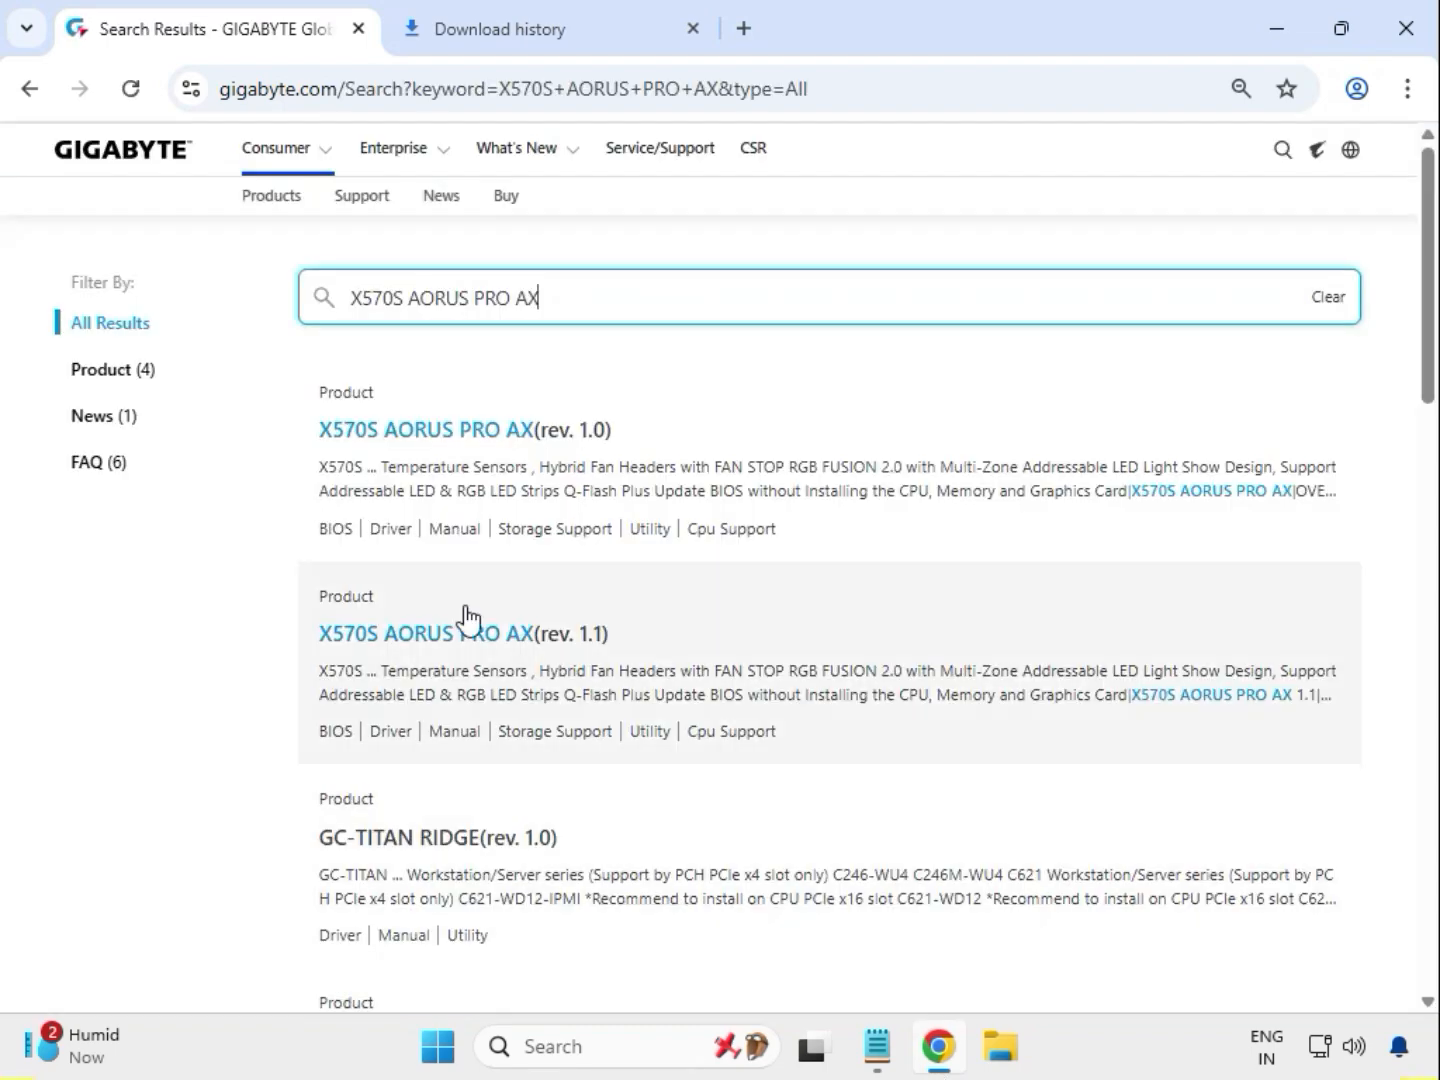
Filter the search results to products and open the support downloads for X570S AORUS PRO AX (rev. 1.0).
{"action": "left_click", "coordinate": [86, 370]}
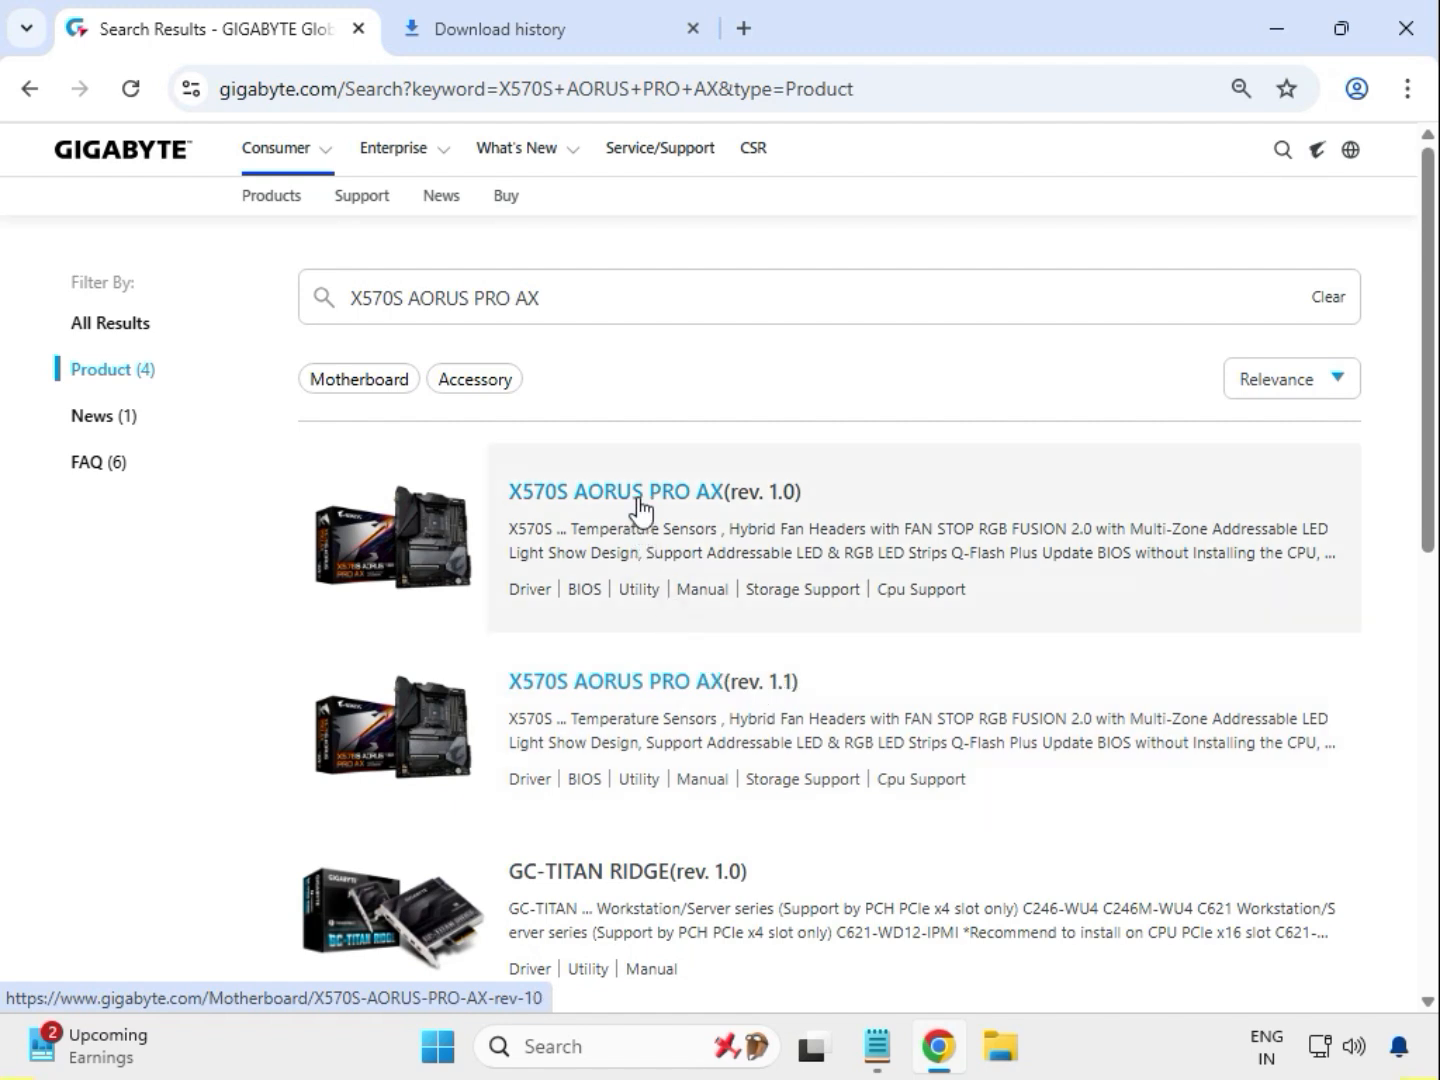
{"action": "left_click", "coordinate": [640, 499]}
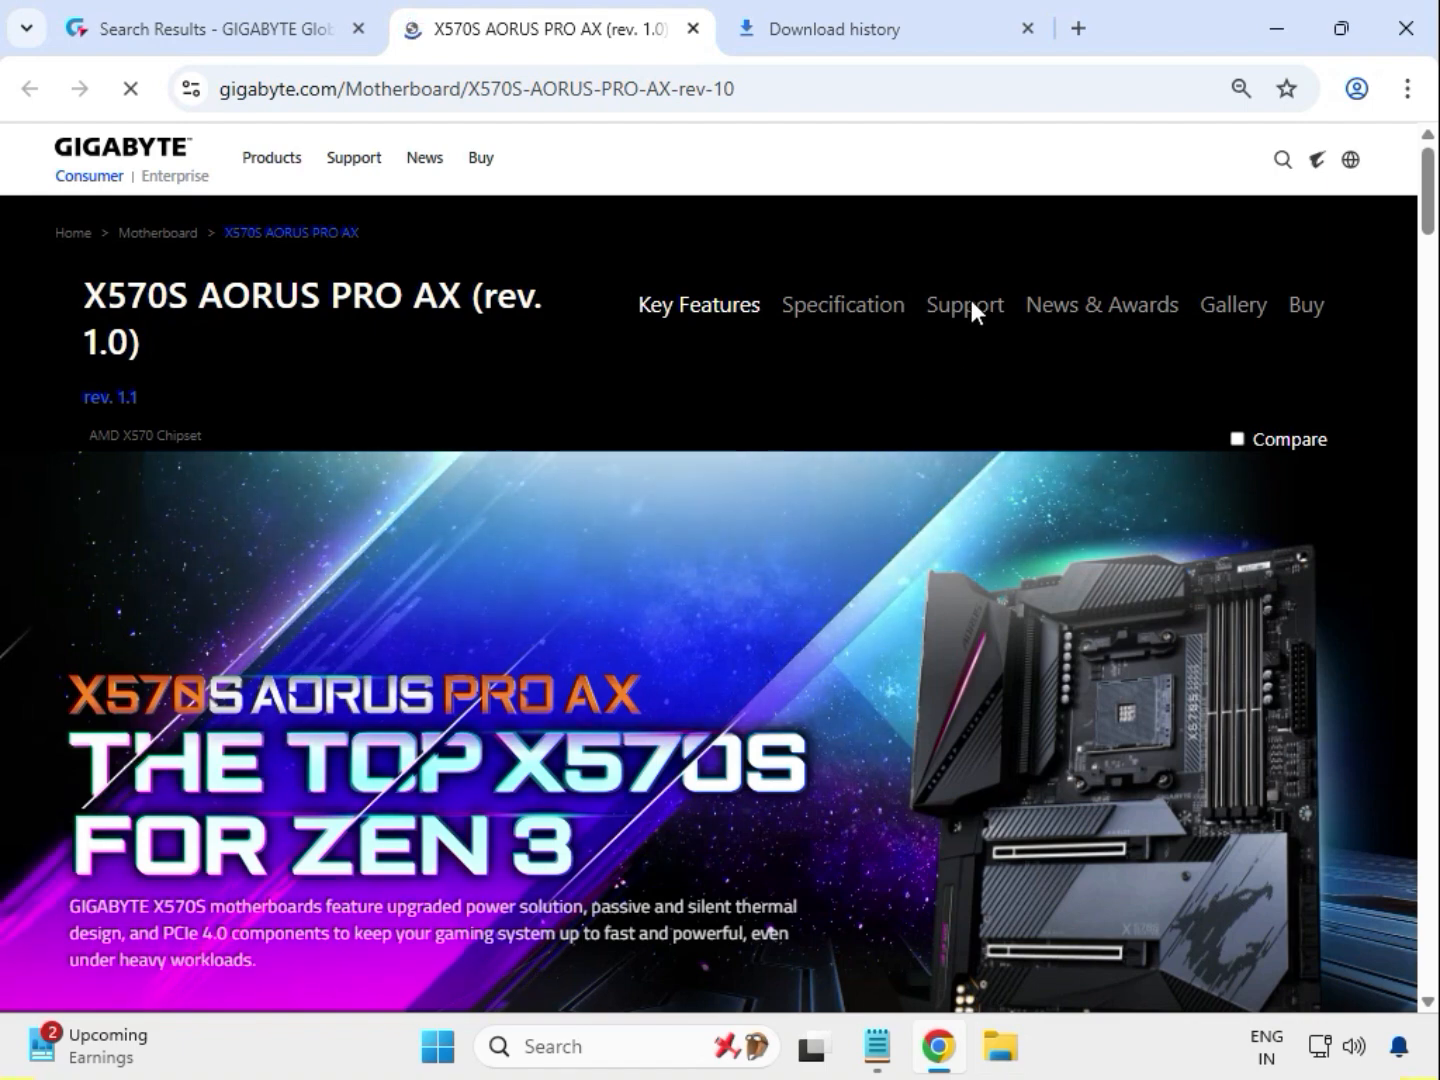
{"action": "scroll", "coordinate": [961, 311], "scroll_direction": "down", "scroll_amount": 1}
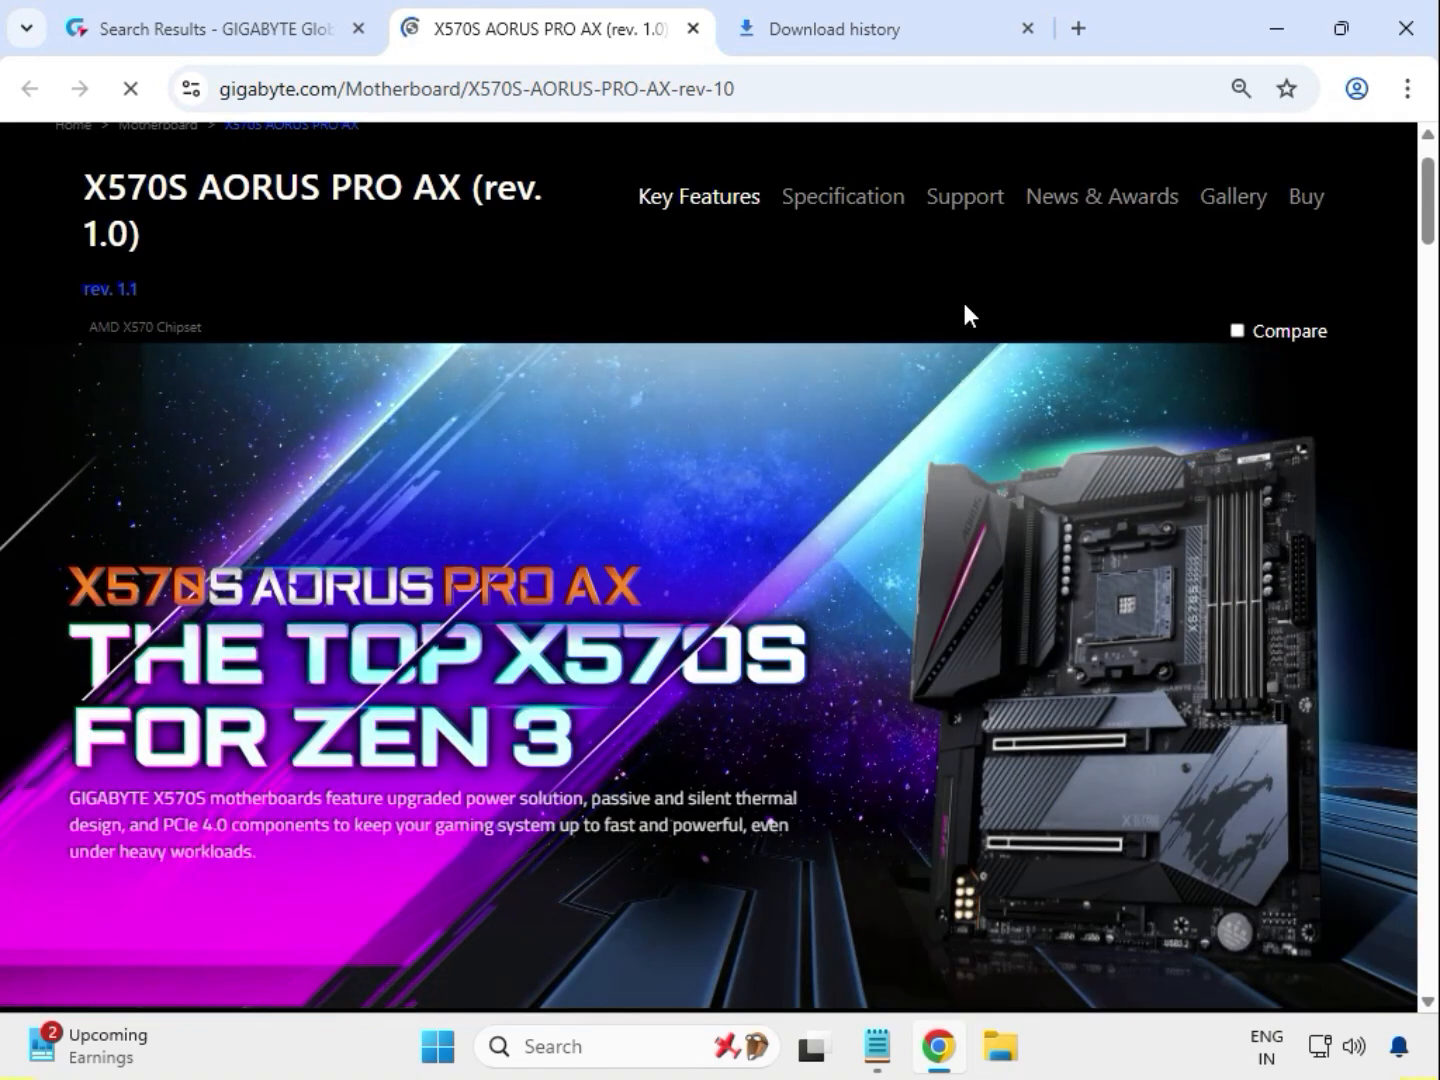
{"action": "scroll", "coordinate": [972, 280], "scroll_direction": "down", "scroll_amount": 4}
{"action": "scroll", "coordinate": [978, 450], "scroll_direction": "up", "scroll_amount": 5}
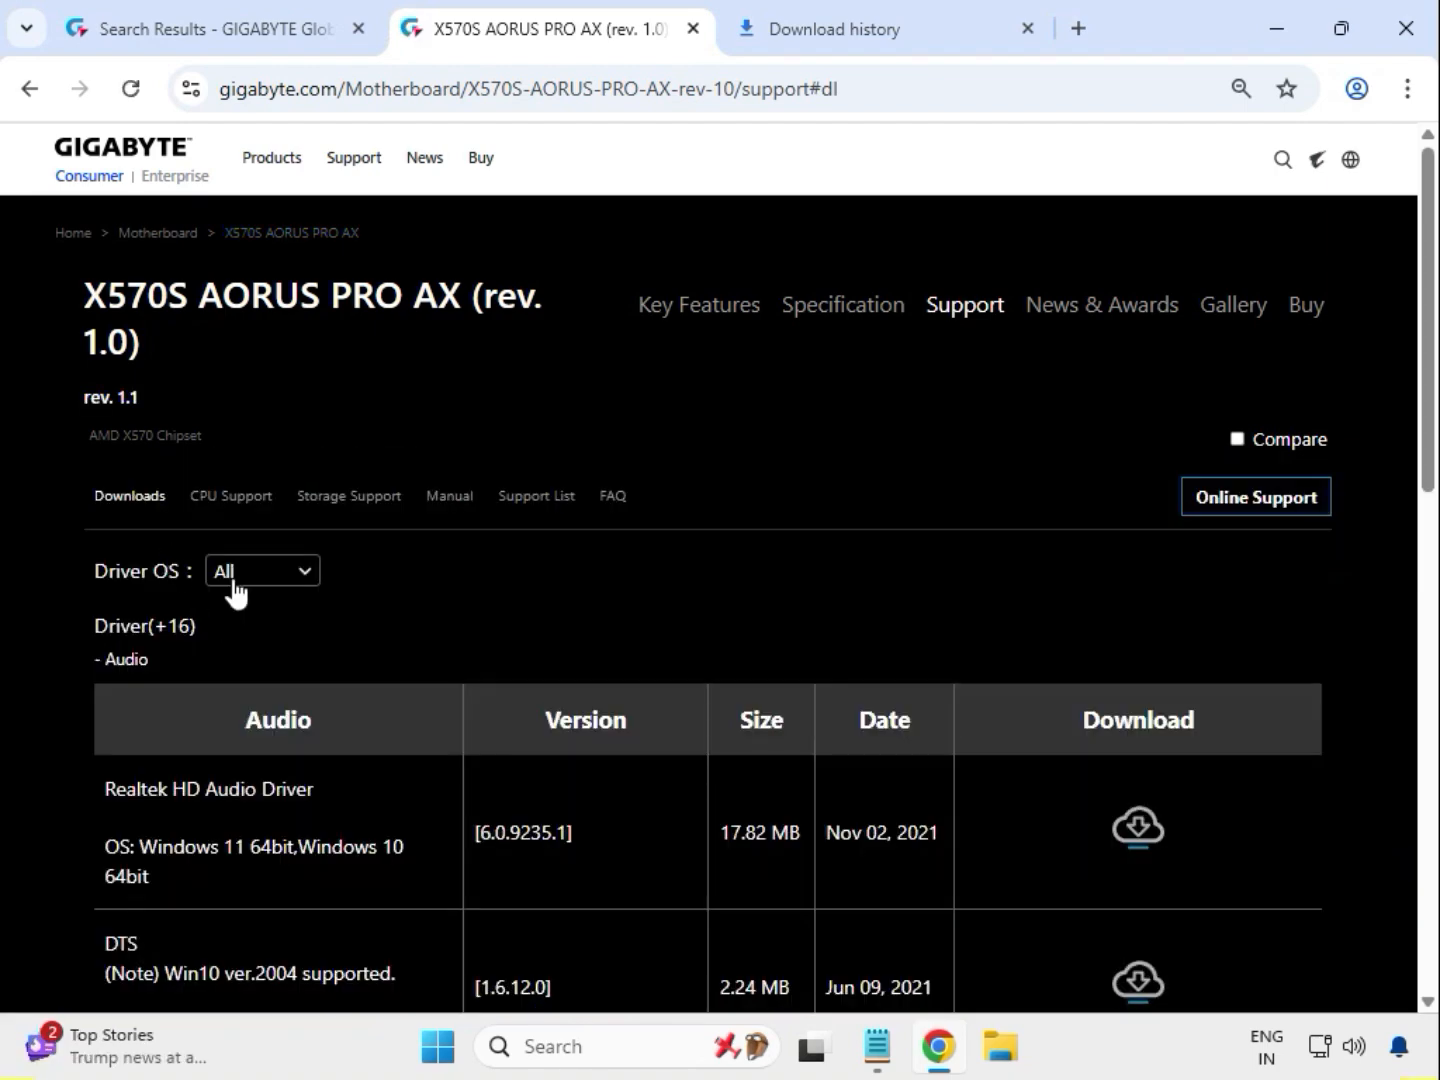
Set the driver OS to Windows 11 64bit and download the Realtek HD Audio Driver.
{"action": "left_click", "coordinate": [299, 578]}
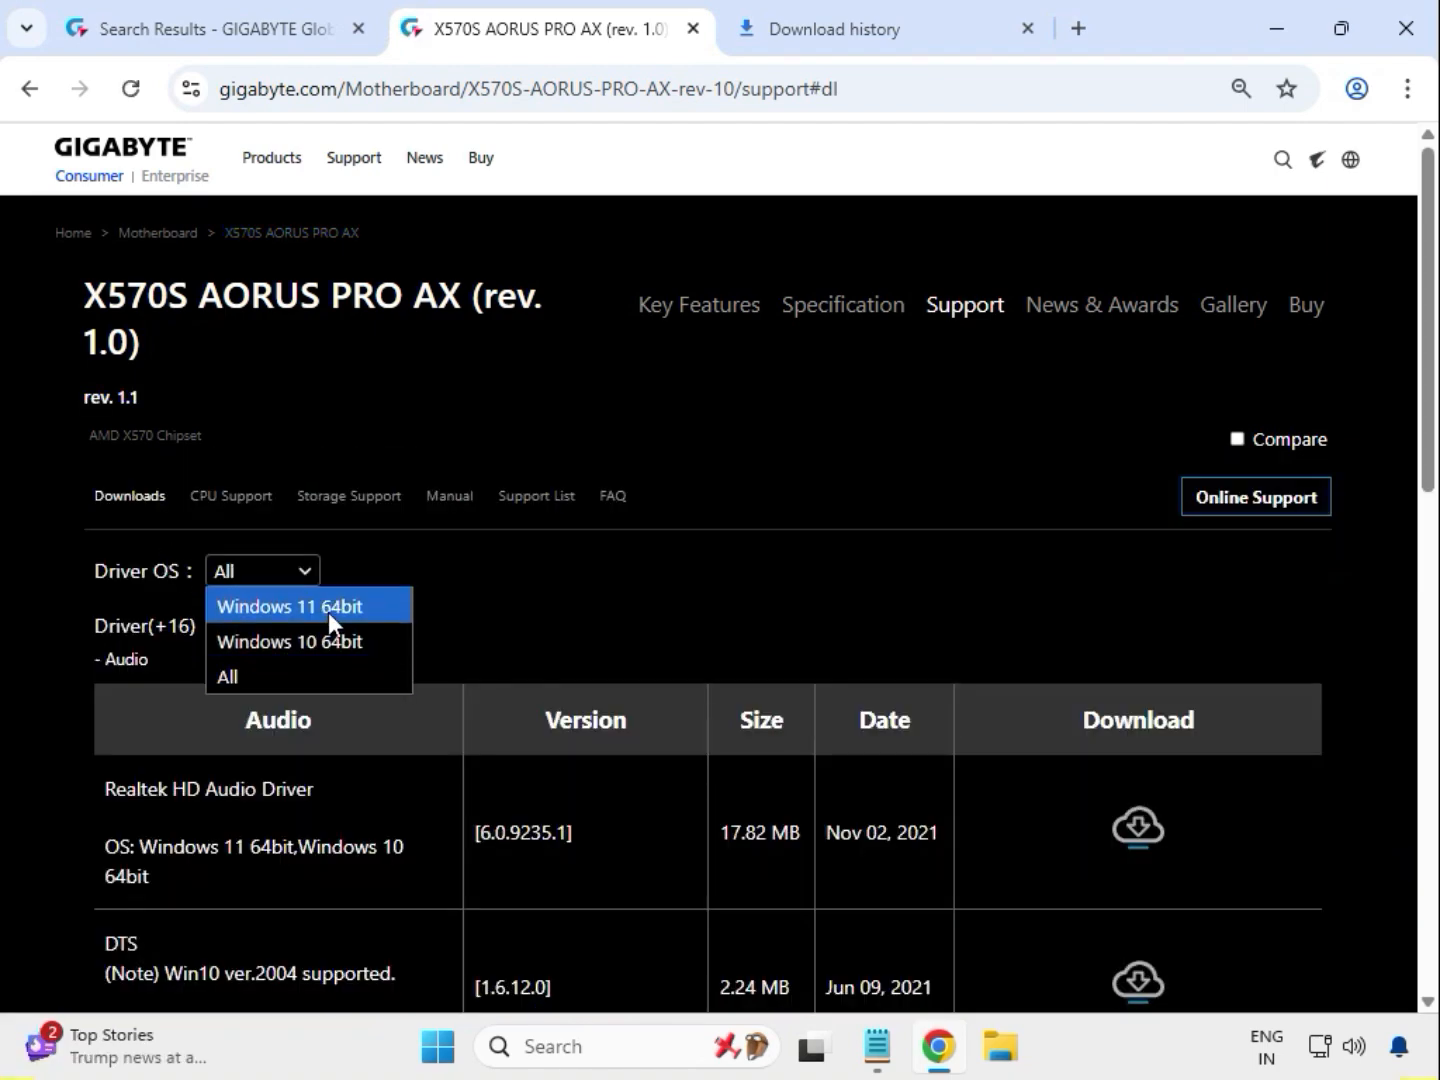
{"action": "left_click", "coordinate": [328, 612]}
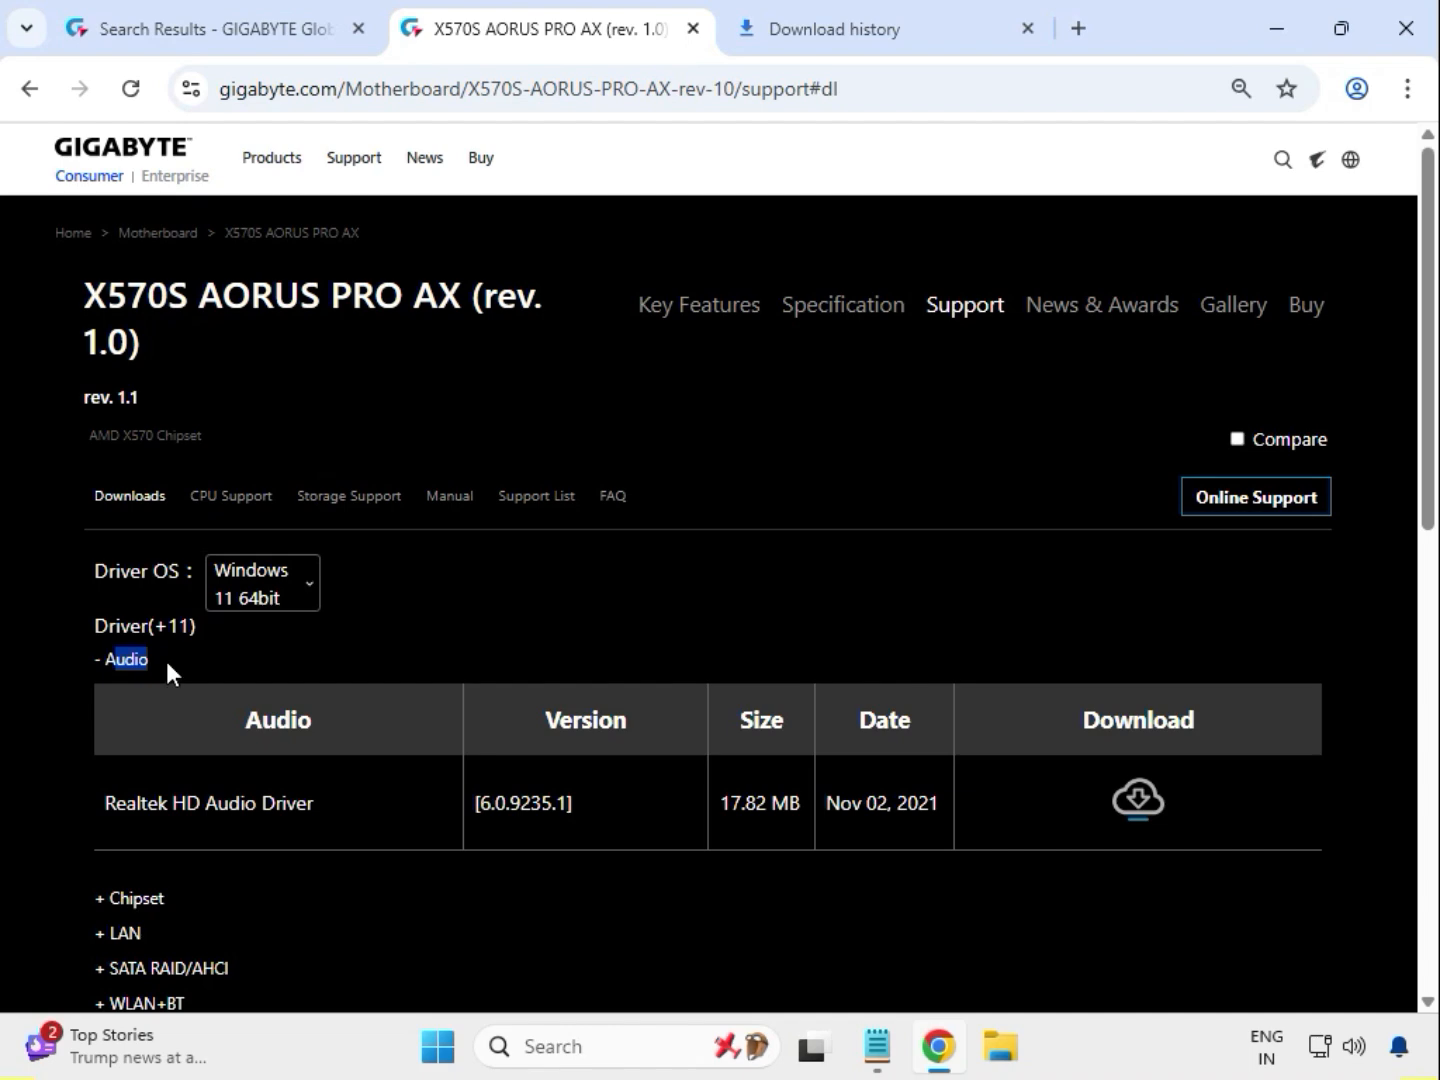
{"action": "left_click_drag", "start_coordinate": [168, 666], "coordinate": [111, 661]}
{"action": "left_click", "coordinate": [202, 662]}
{"action": "left_click_drag", "start_coordinate": [175, 779], "coordinate": [464, 844]}
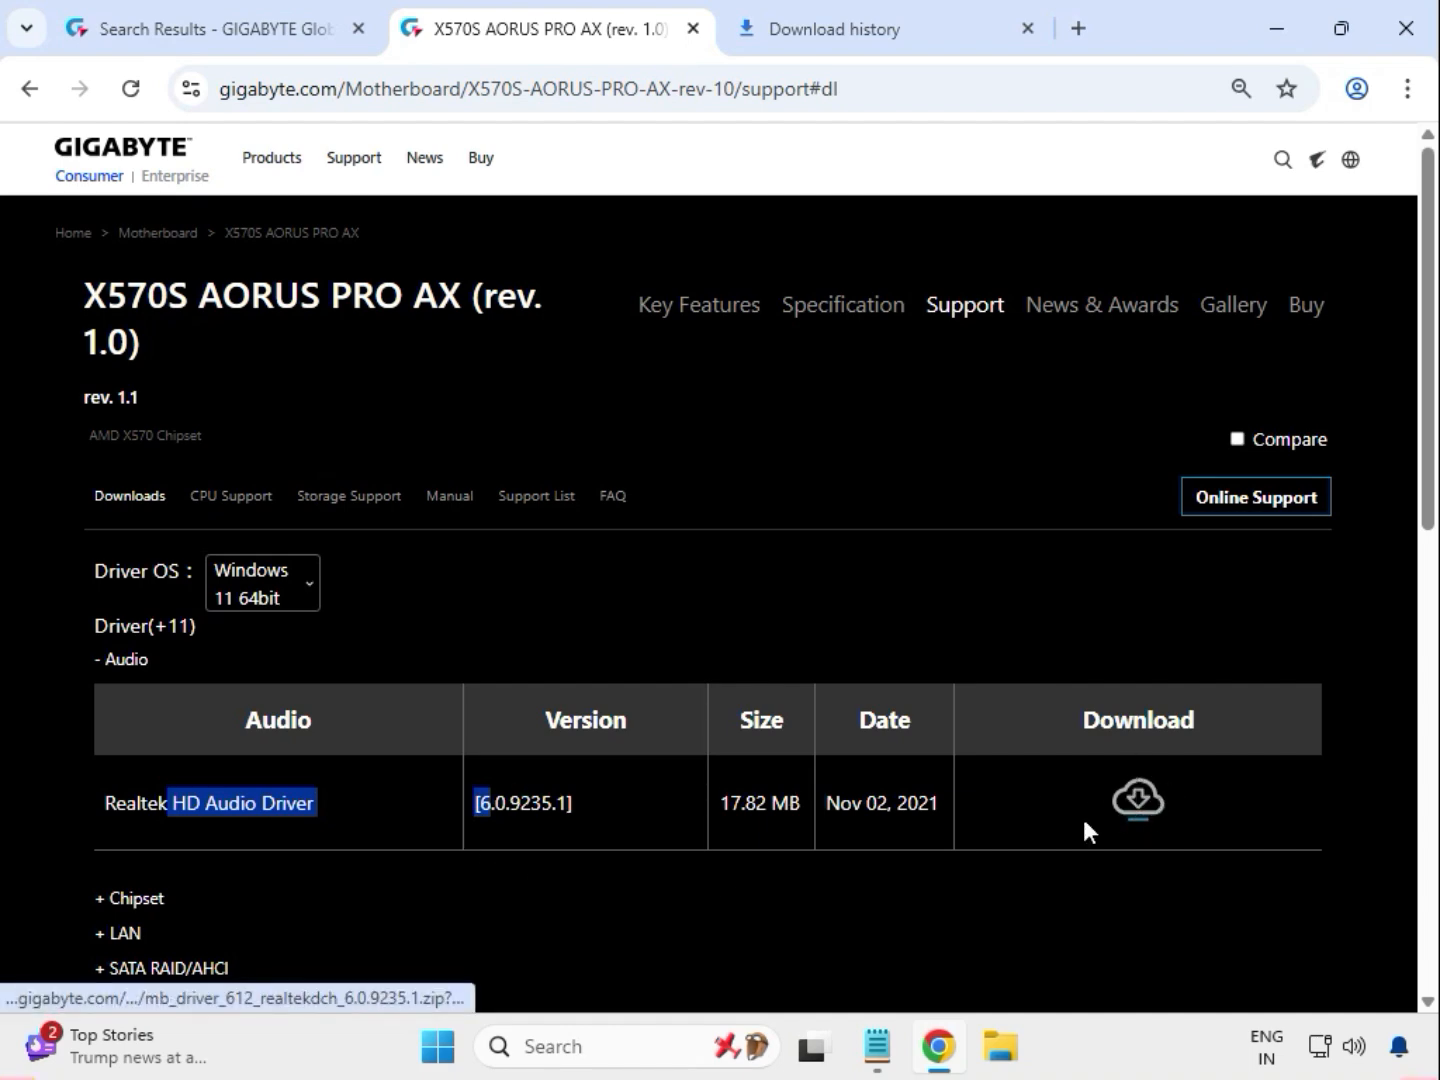
{"action": "left_click", "coordinate": [1128, 803]}
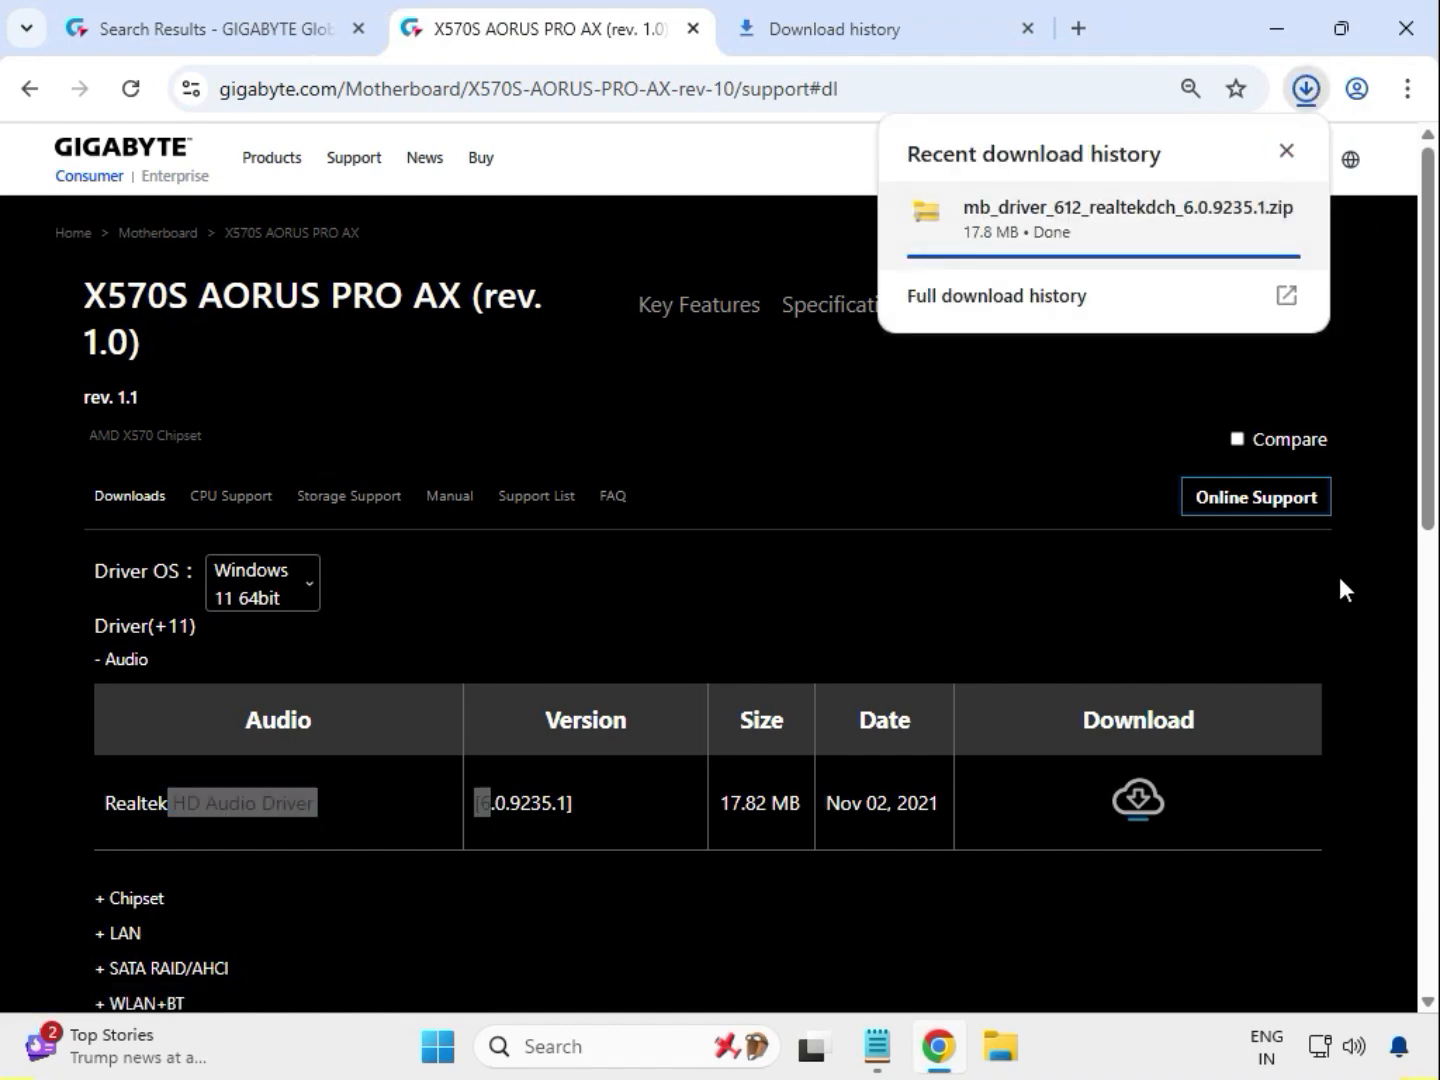
{"action": "left_click", "coordinate": [1329, 625]}
Expand the Chipset drivers and download AMD Chipset Driver version 5.11.02.217.
{"action": "scroll", "coordinate": [932, 655], "scroll_direction": "down", "scroll_amount": 1}
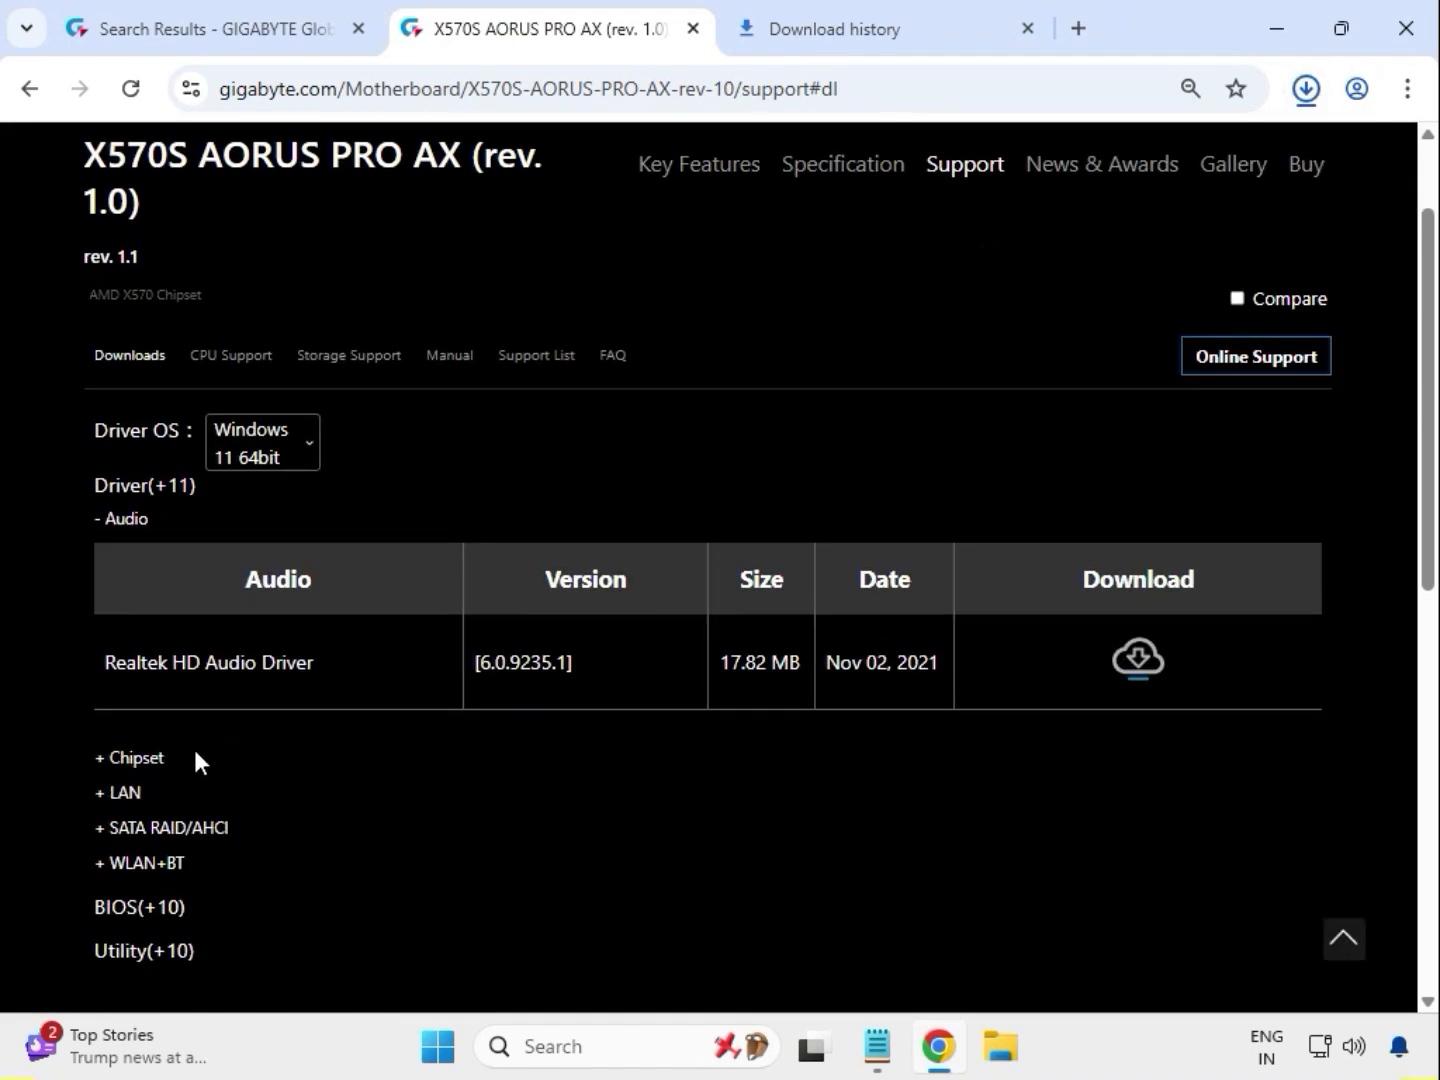
{"action": "double_click", "coordinate": [103, 758]}
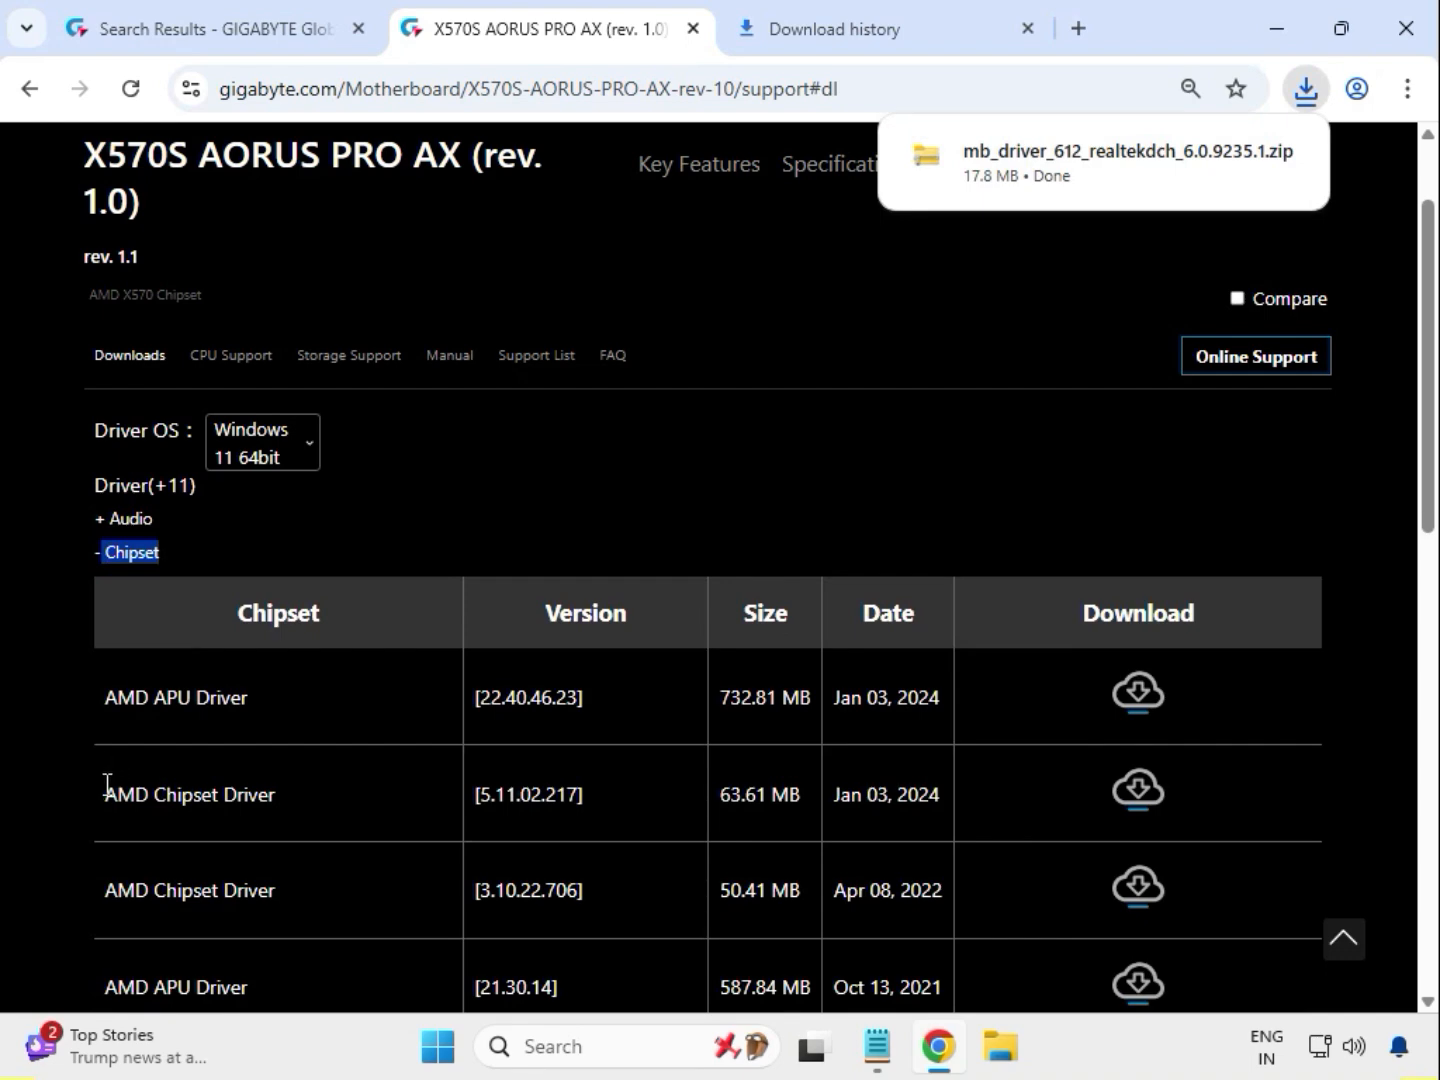
{"action": "left_click_drag", "start_coordinate": [107, 788], "coordinate": [967, 797]}
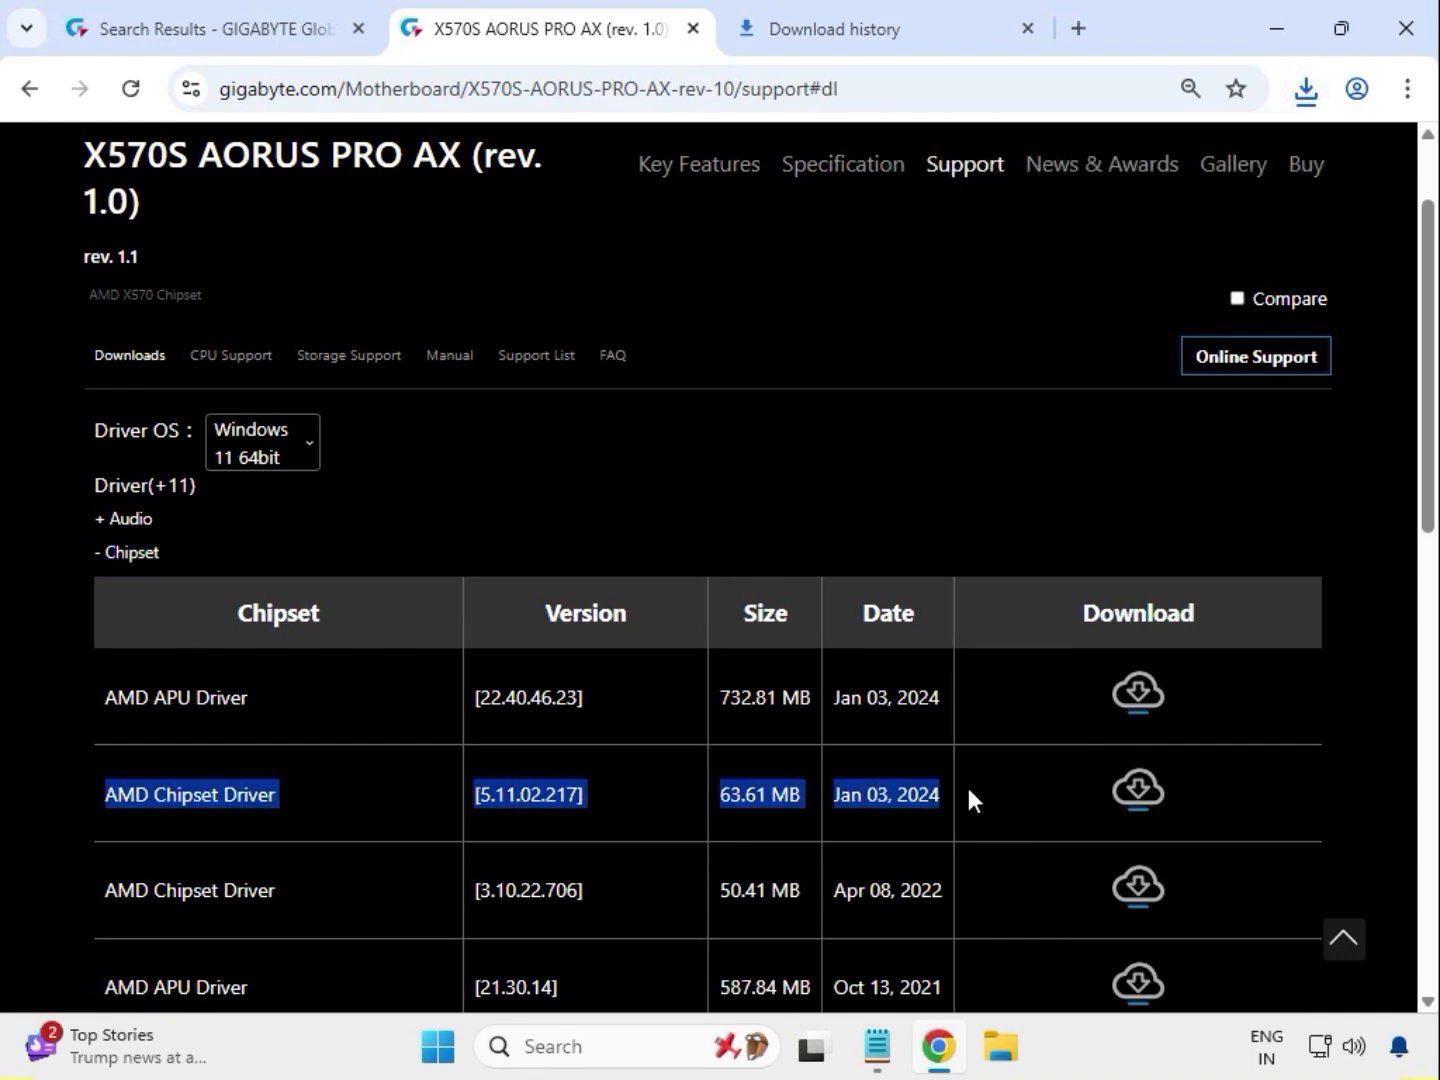
{"action": "left_click", "coordinate": [1139, 790]}
Expand the LAN drivers and download the Intel i225 LAN driver.
{"action": "scroll", "coordinate": [900, 770], "scroll_direction": "down", "scroll_amount": 5}
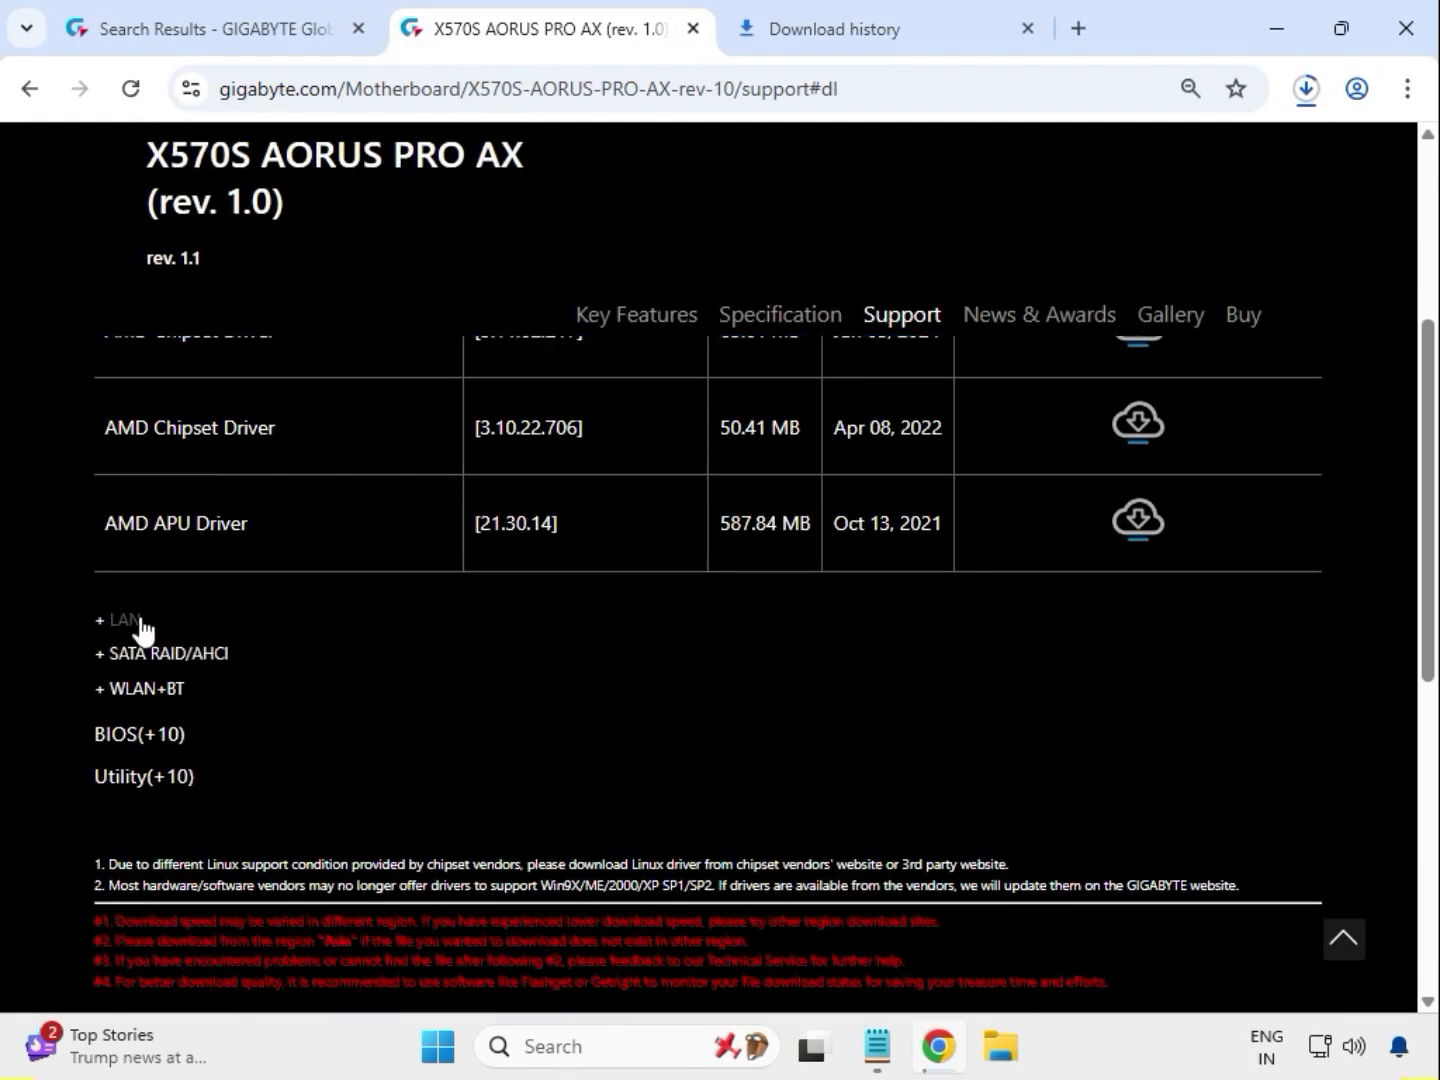
{"action": "left_click", "coordinate": [140, 626]}
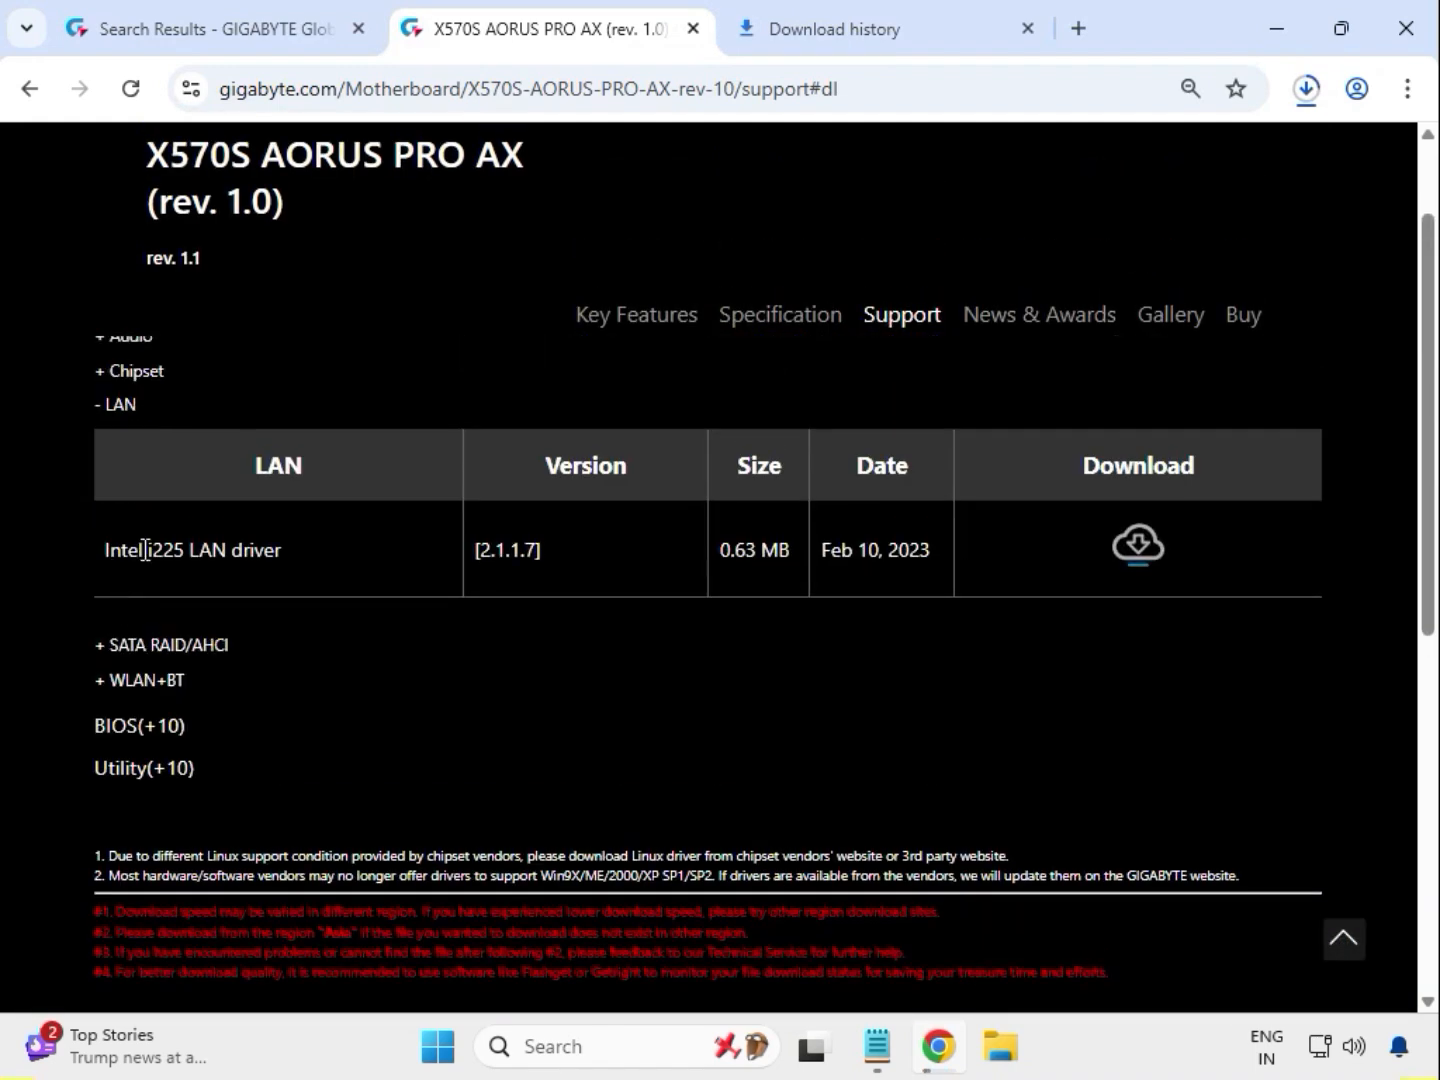
{"action": "left_click_drag", "start_coordinate": [151, 550], "coordinate": [362, 579]}
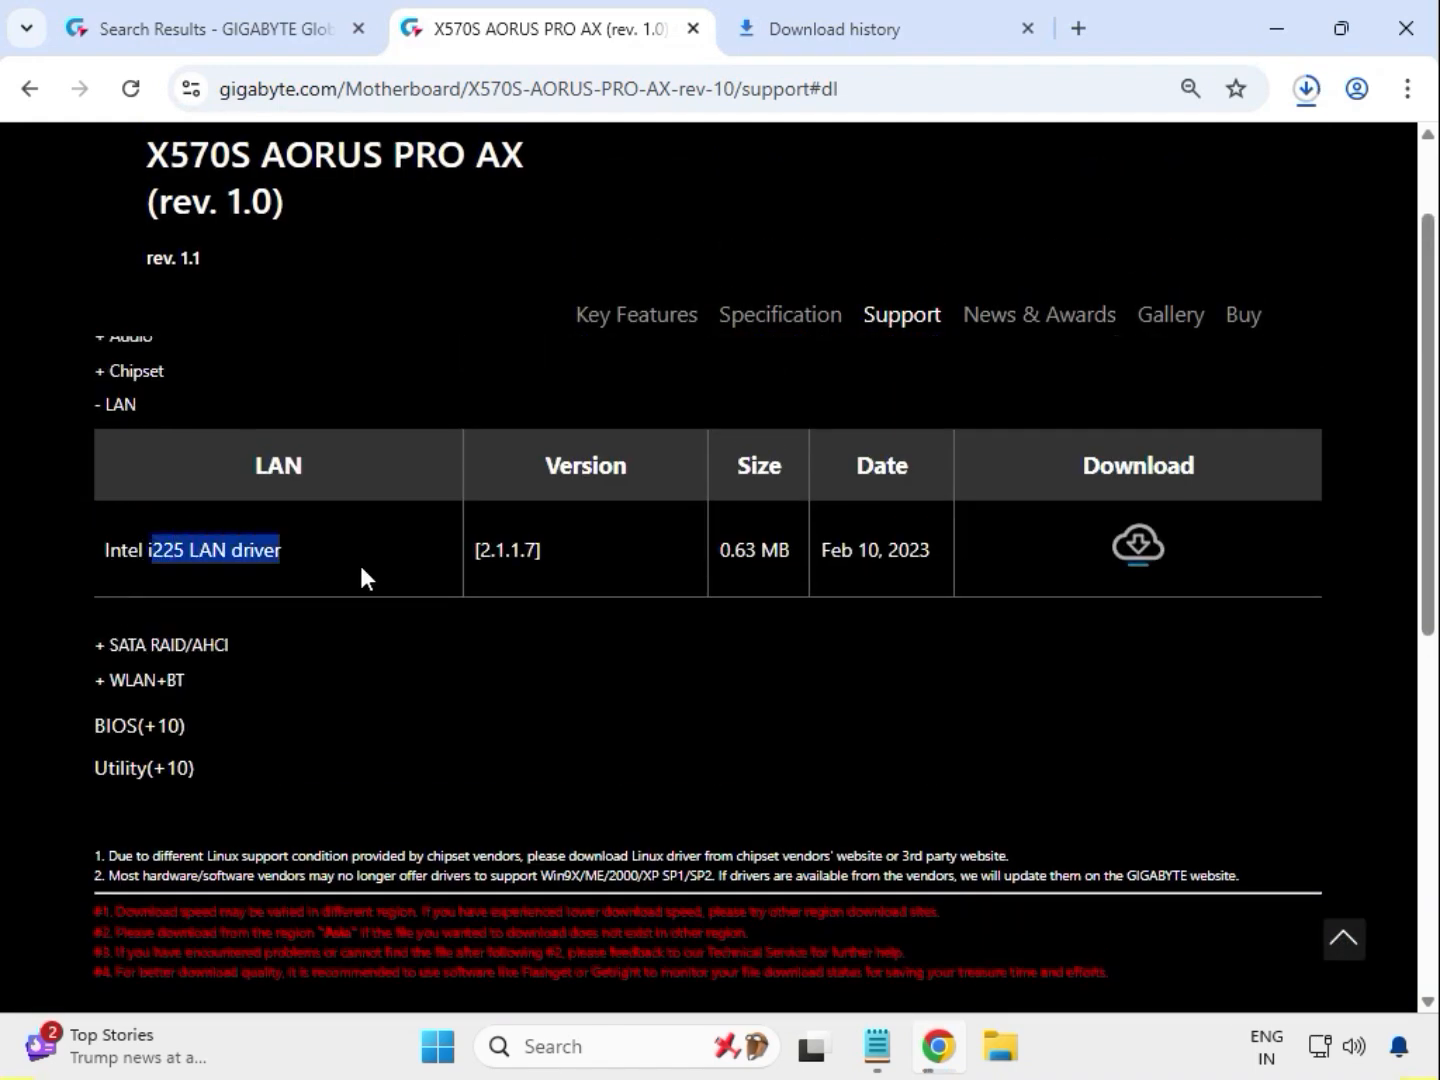
{"action": "left_click", "coordinate": [1156, 556]}
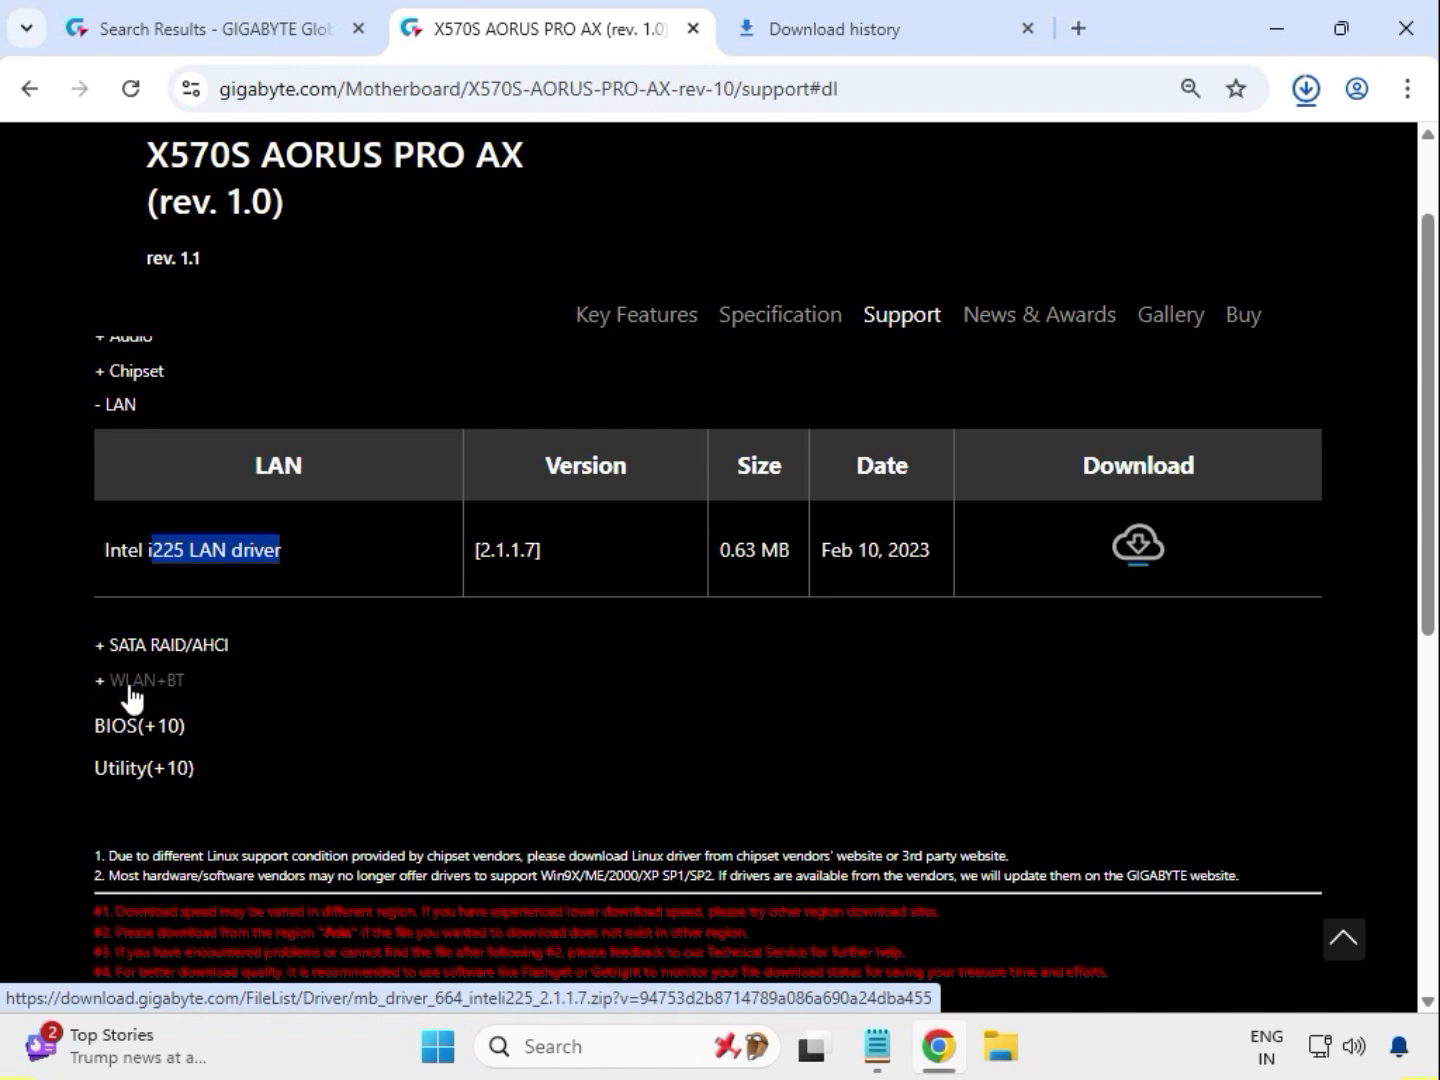
From the WLAN+BT drivers, download the Intel Bluetooth Driver 22.170.0.2 and the Intel WIFI driver 22.200.0.6.
{"action": "left_click", "coordinate": [131, 689]}
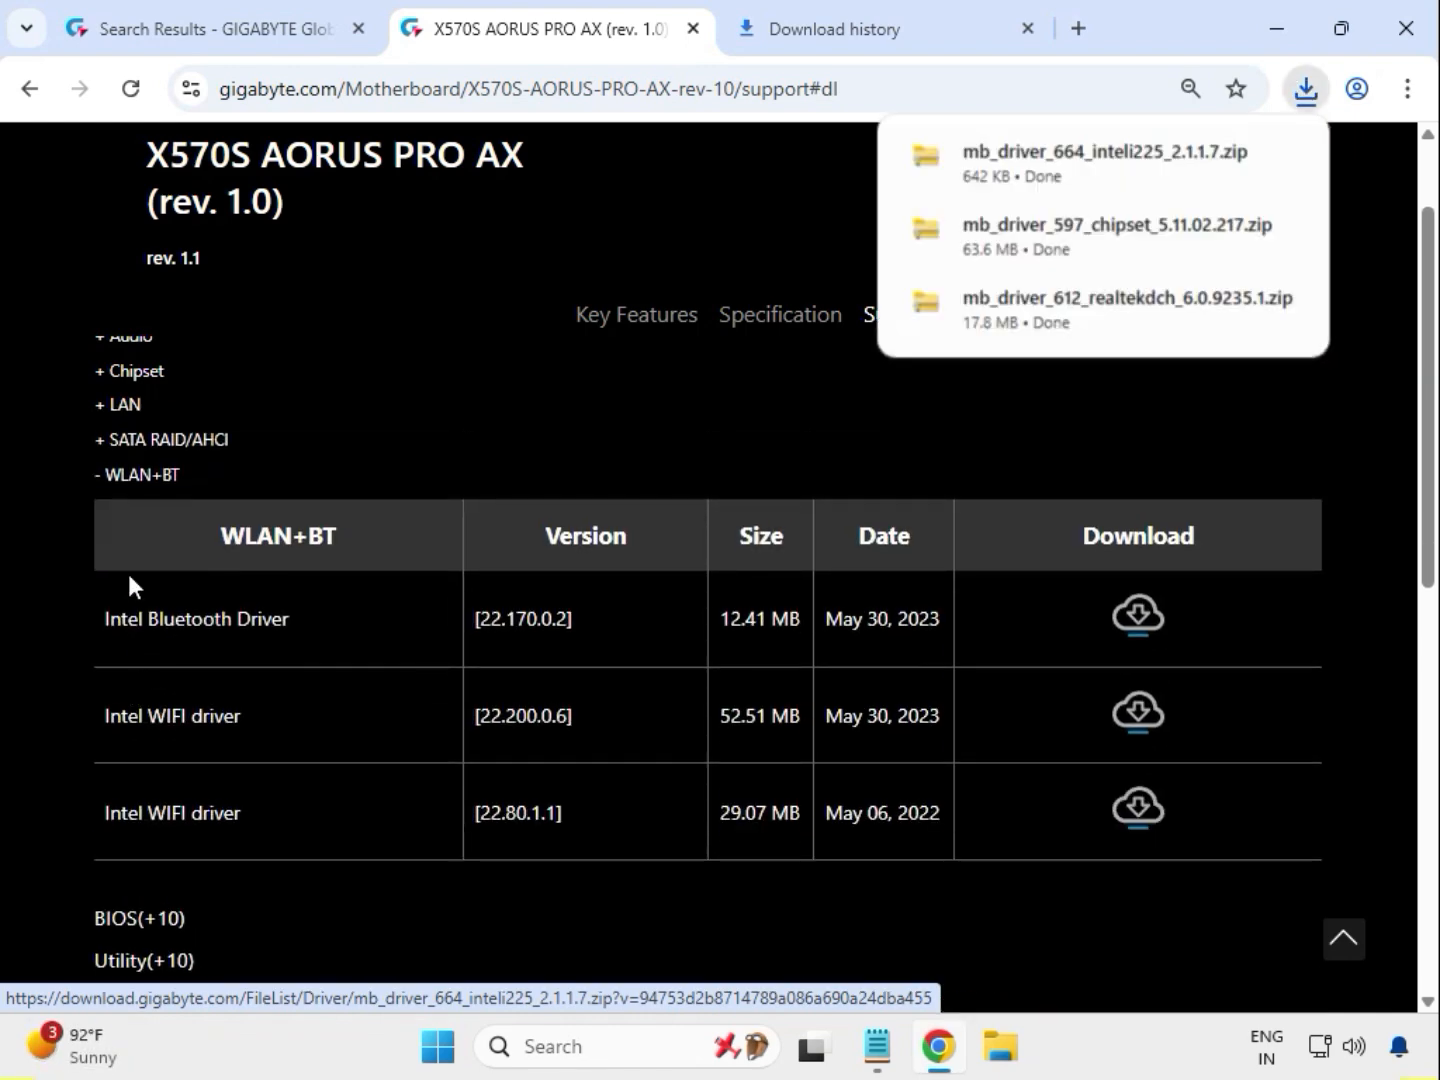
{"action": "left_click_drag", "start_coordinate": [130, 608], "coordinate": [283, 652]}
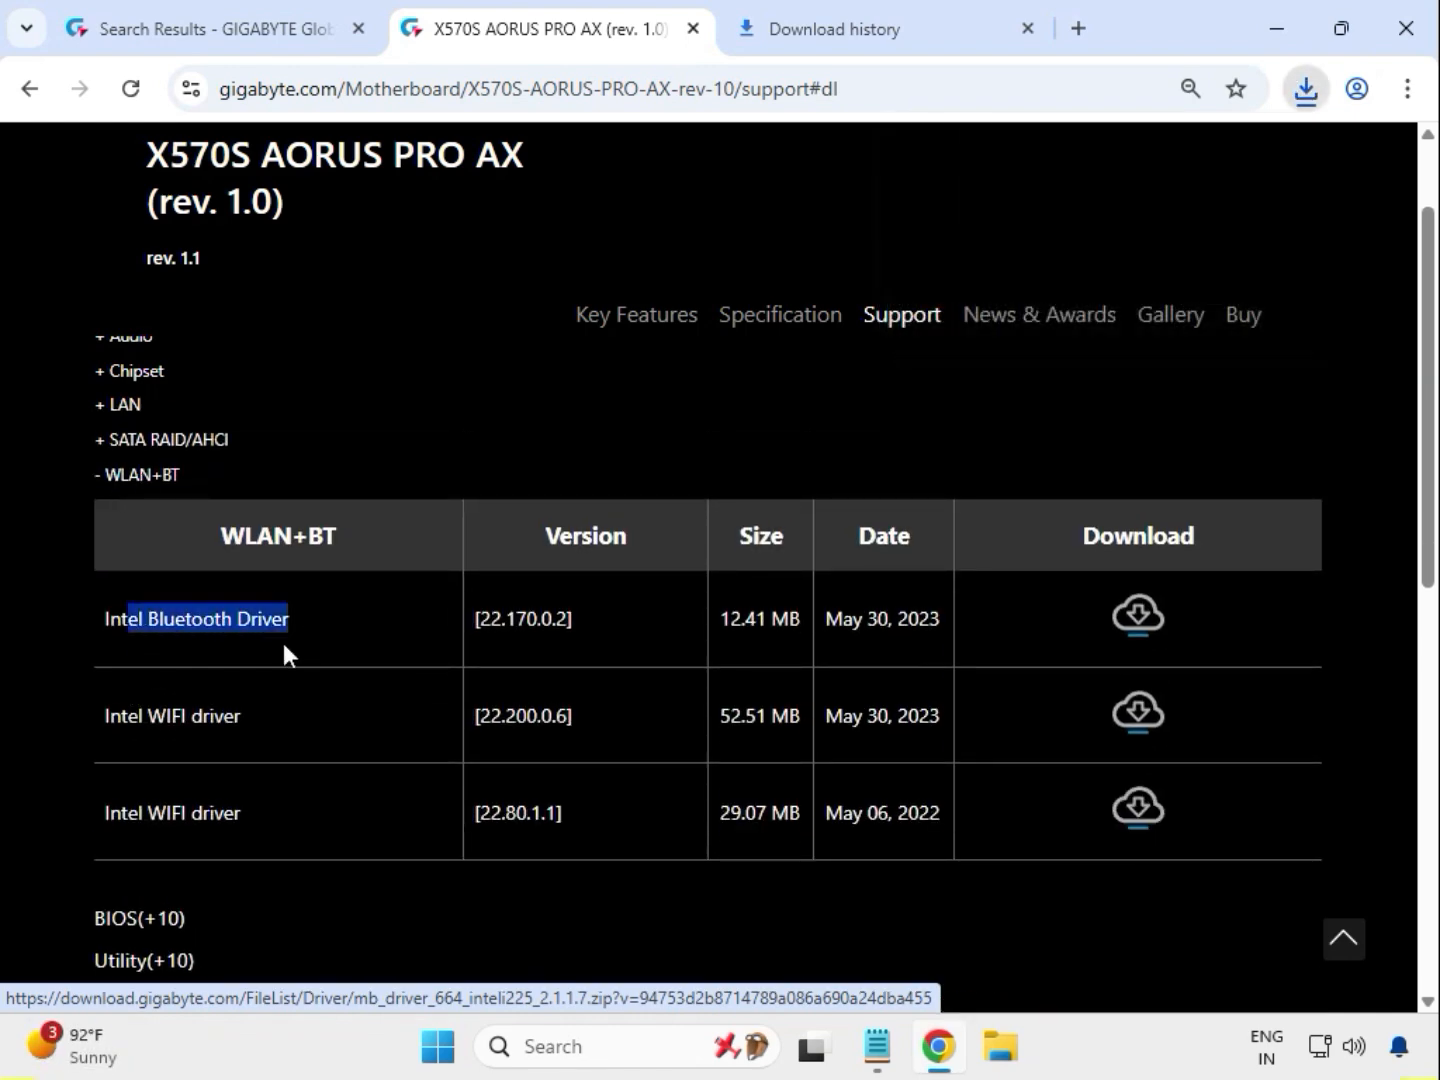
{"action": "left_click_drag", "start_coordinate": [146, 715], "coordinate": [250, 715]}
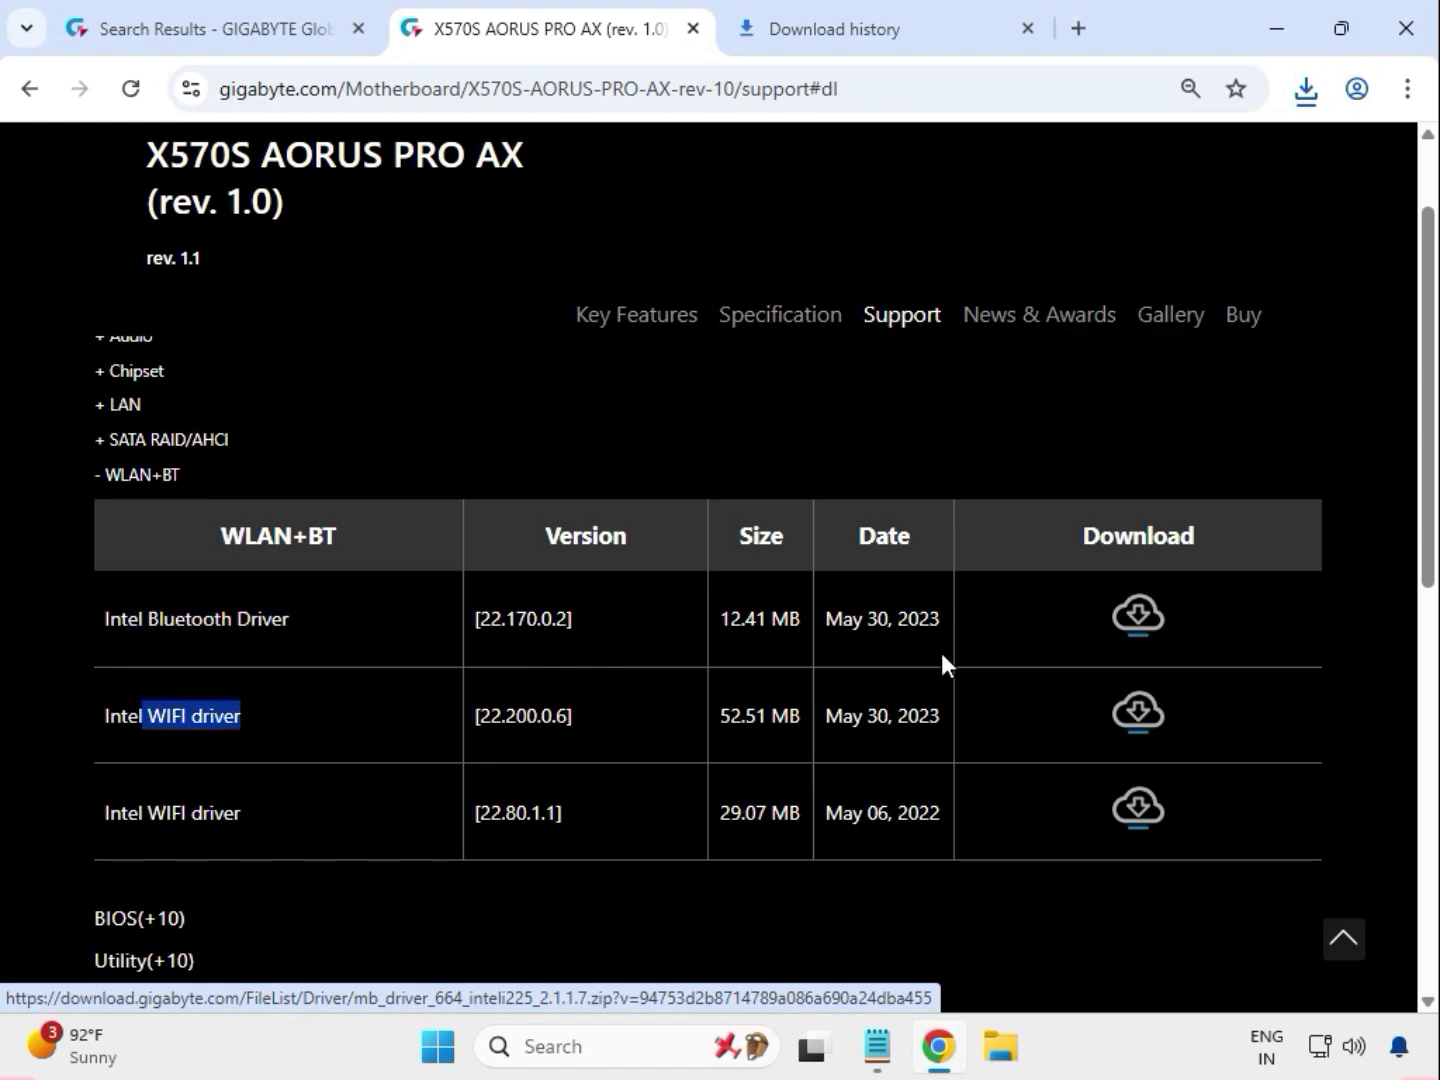
{"action": "left_click", "coordinate": [1138, 623]}
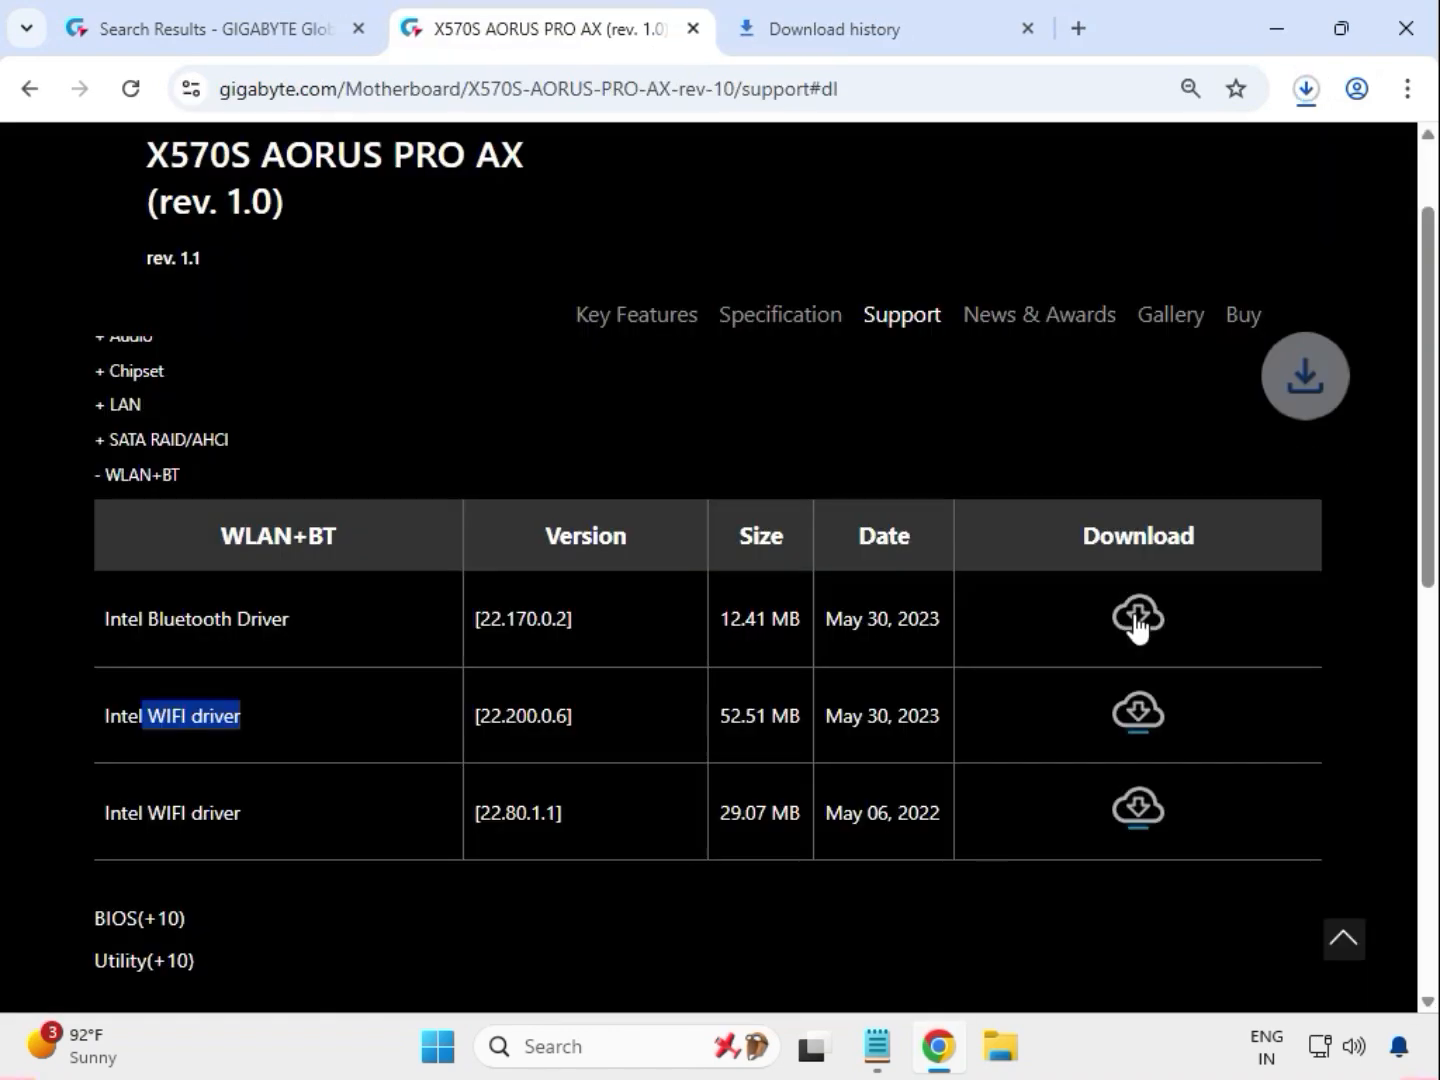
{"action": "left_click", "coordinate": [1141, 714]}
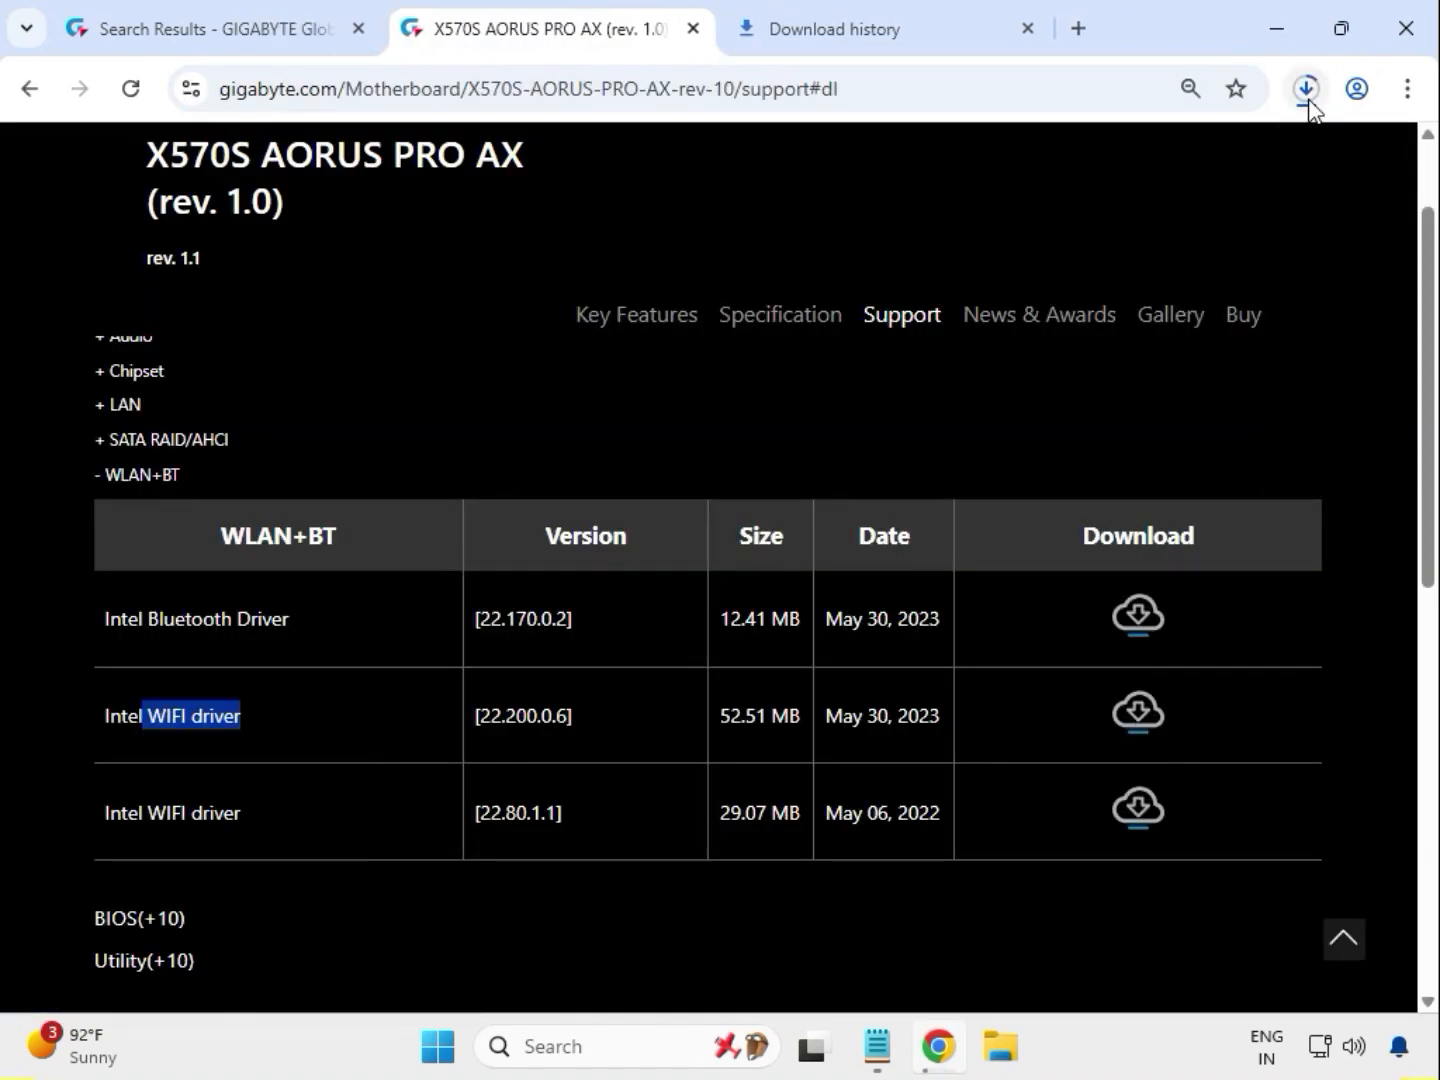
Open the folder that holds the downloaded driver archives from the recent download history.
{"action": "left_click", "coordinate": [1307, 94]}
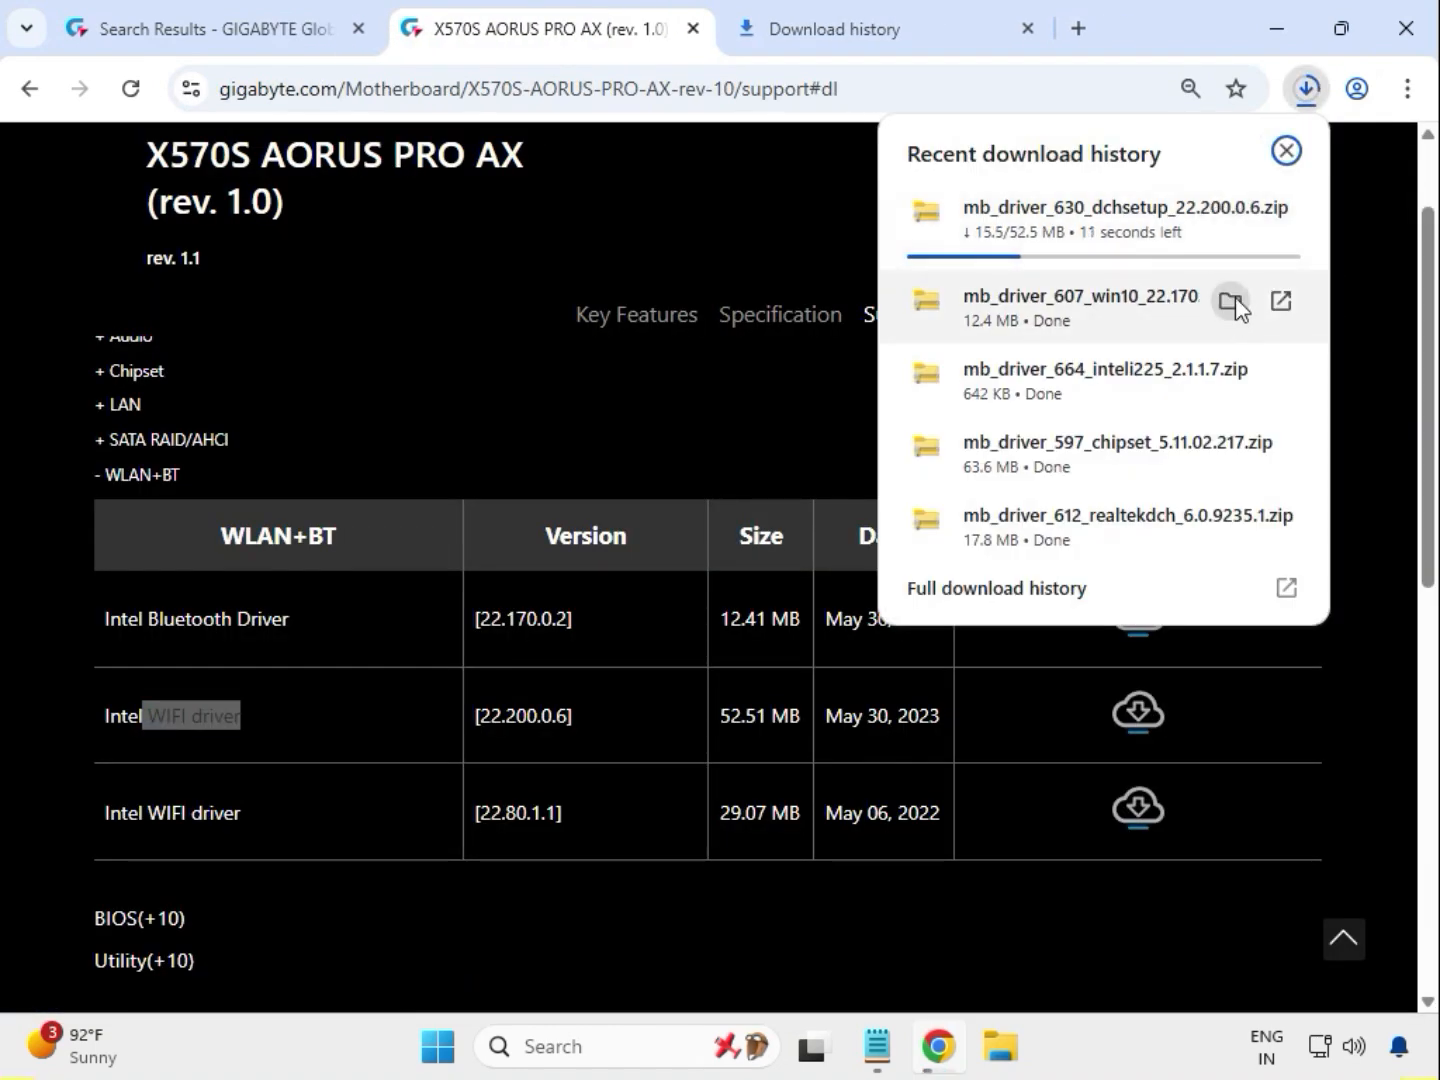
{"action": "left_click", "coordinate": [1229, 300]}
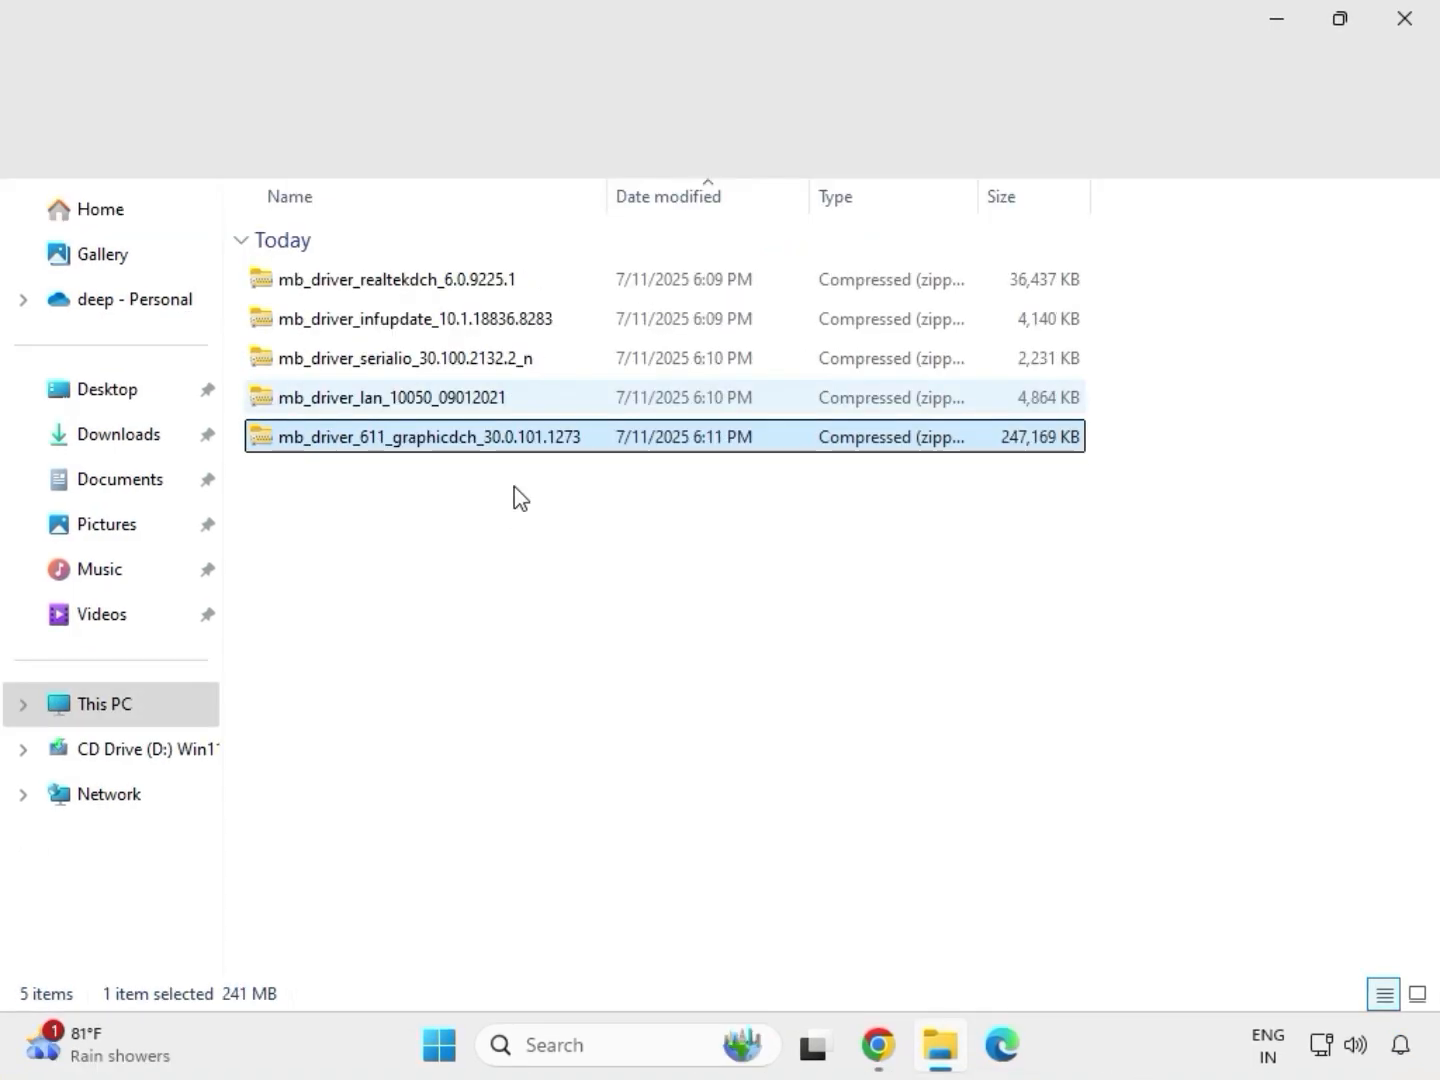
{"action": "left_click_drag", "start_coordinate": [513, 486], "coordinate": [446, 264]}
Extract the mb_driver_611_graphicdch_30.0.101.1273 archive to the suggested folder and close the window showing the extracted files.
{"action": "left_click", "coordinate": [507, 445]}
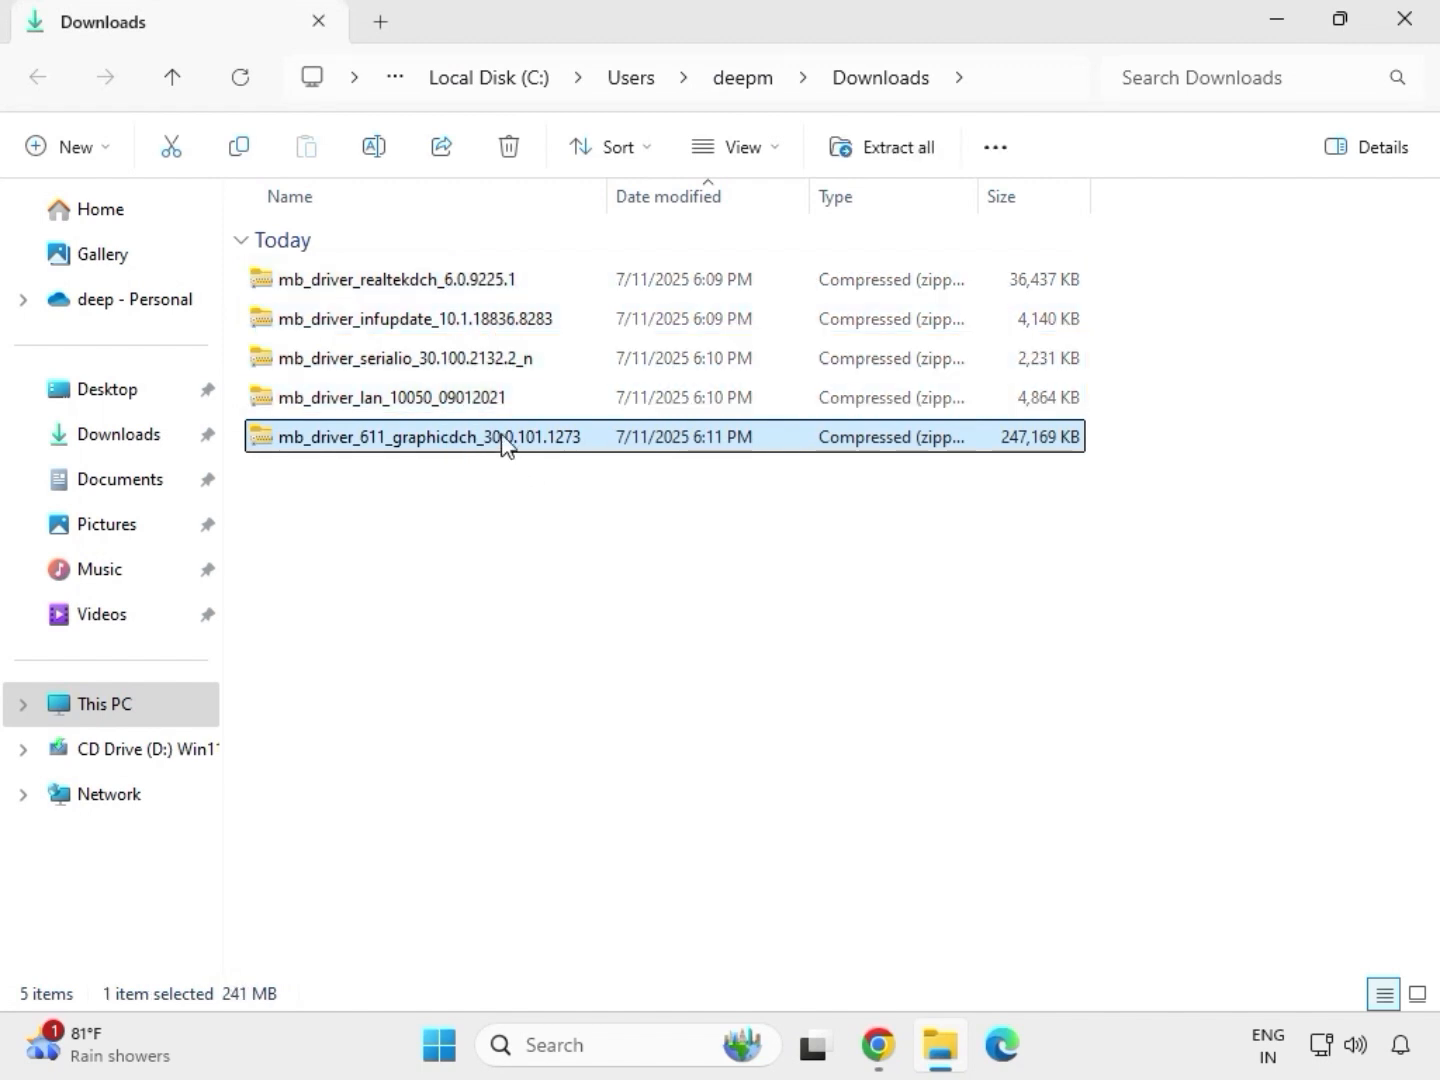
{"action": "right_click", "coordinate": [508, 445]}
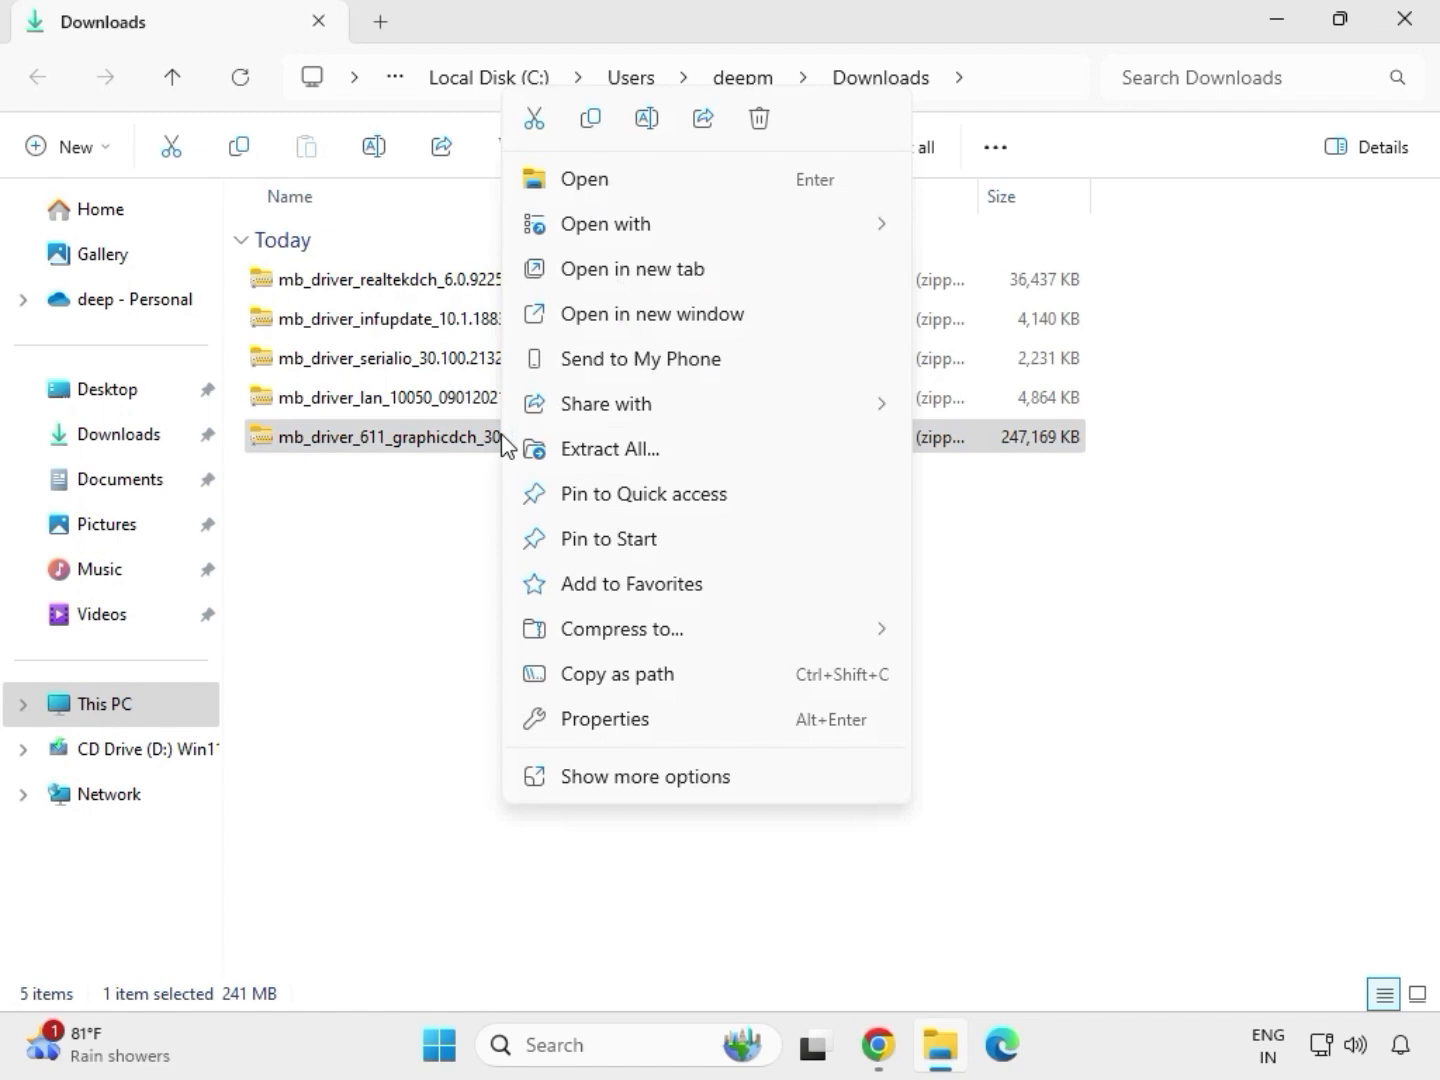
{"action": "left_click", "coordinate": [646, 780]}
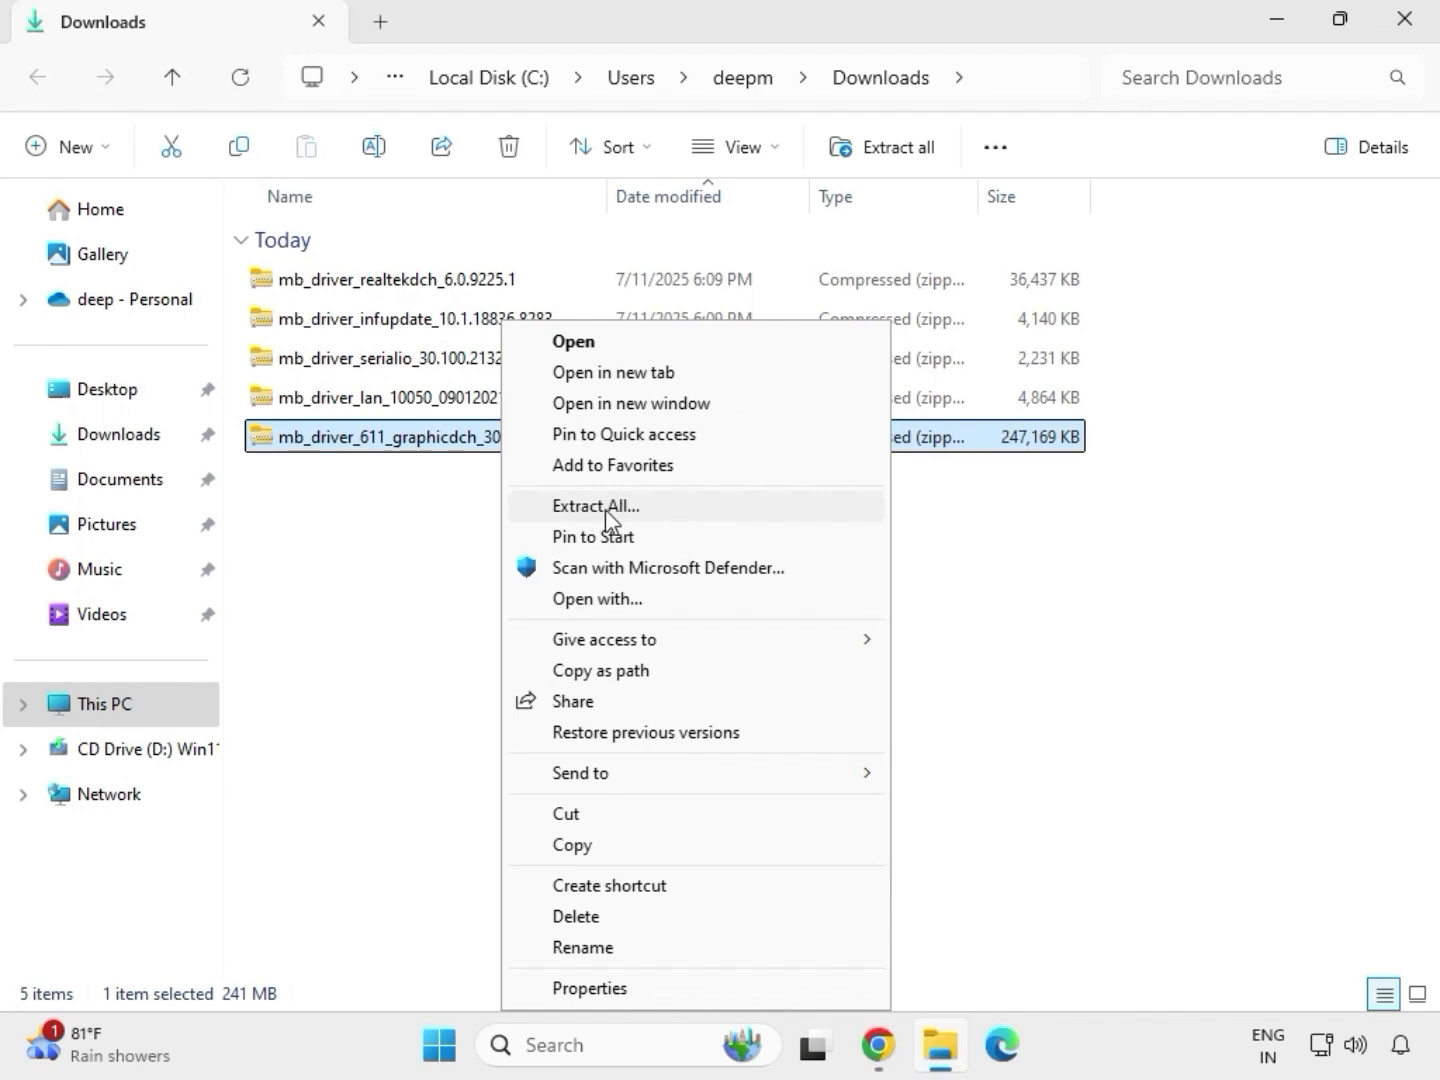
{"action": "left_click", "coordinate": [605, 507]}
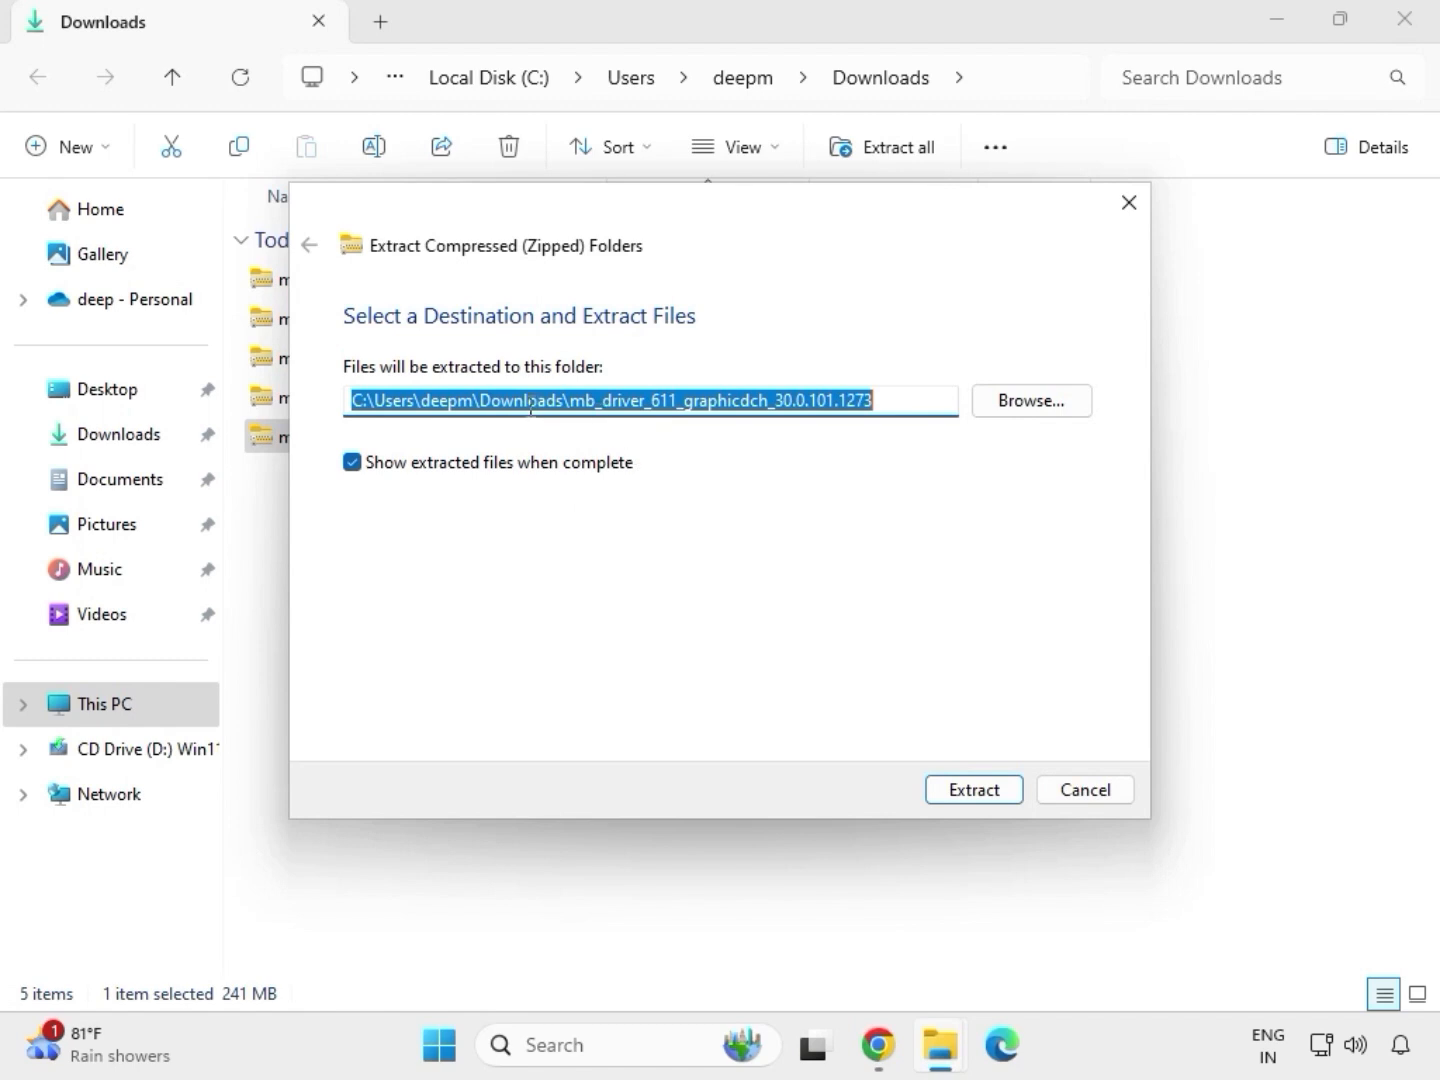
{"action": "left_click", "coordinate": [986, 795]}
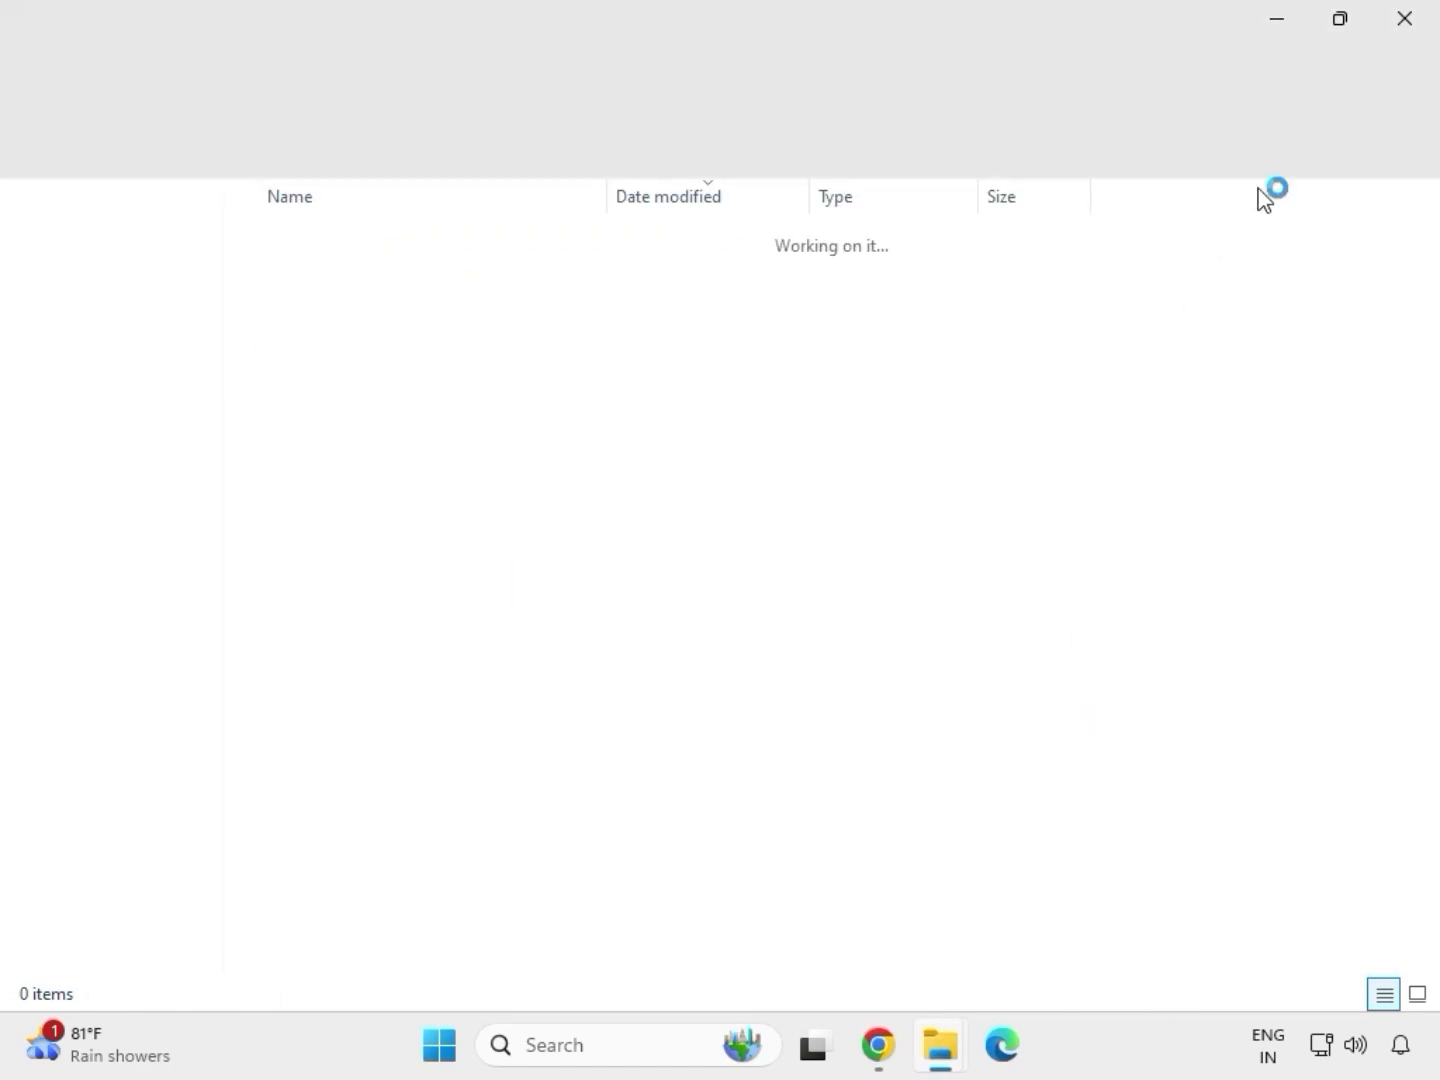
{"action": "left_click", "coordinate": [1406, 25]}
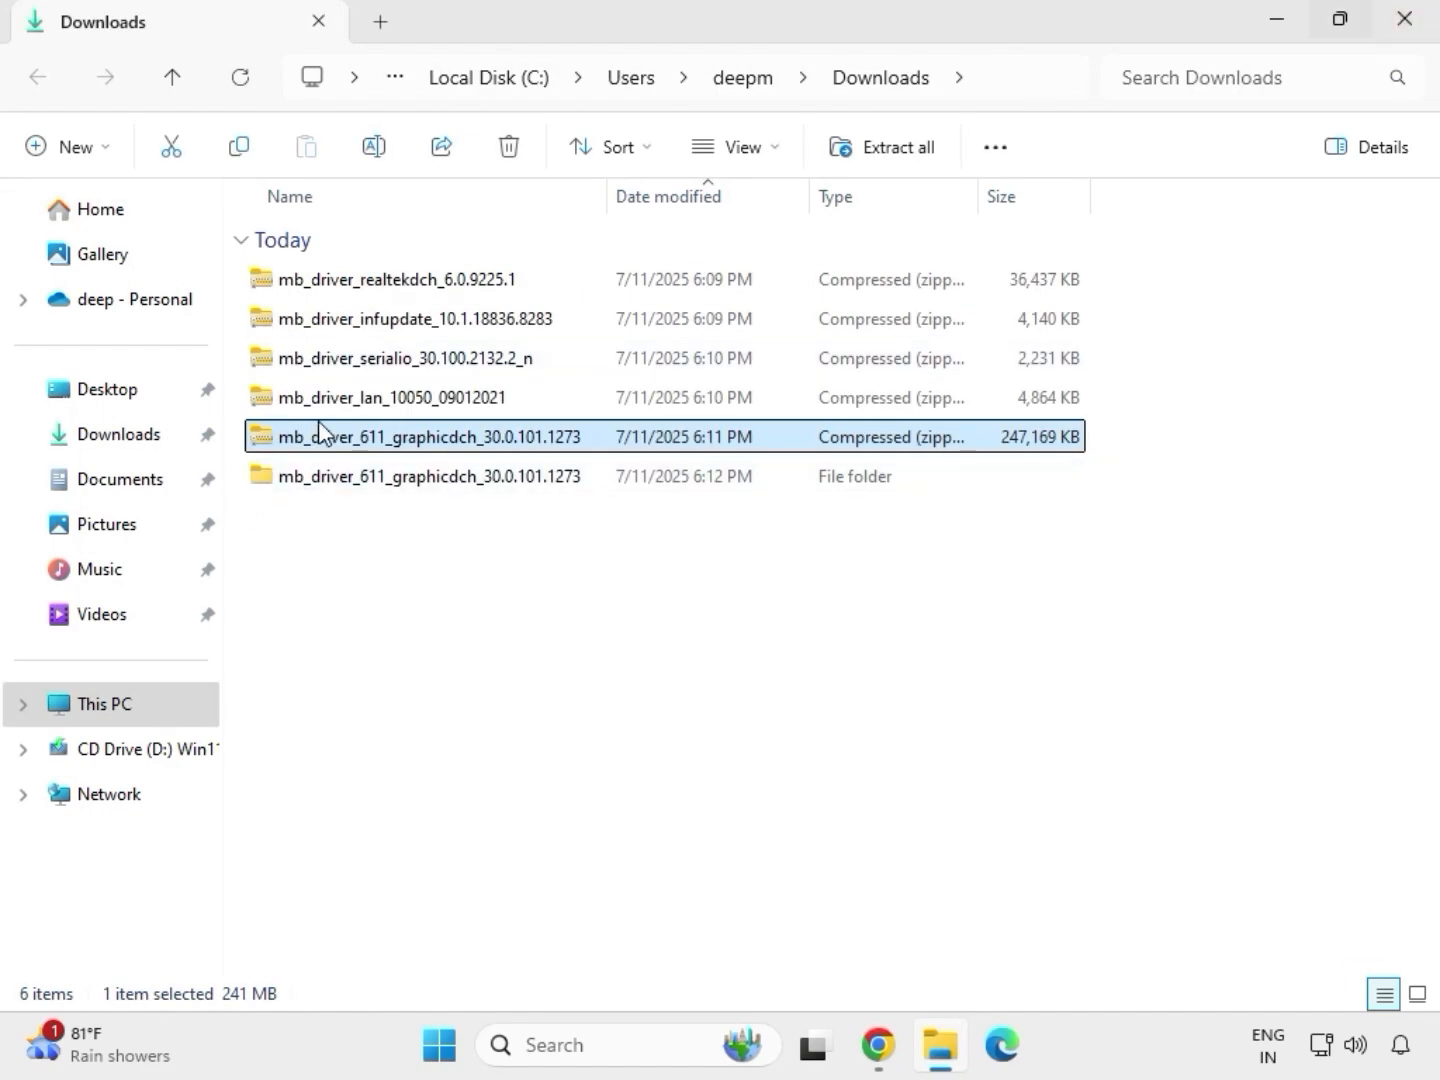
Extract the mb_driver_lan_10050_09012021 archive to the suggested folder and close the window showing its extracted files.
{"action": "left_click", "coordinate": [364, 404]}
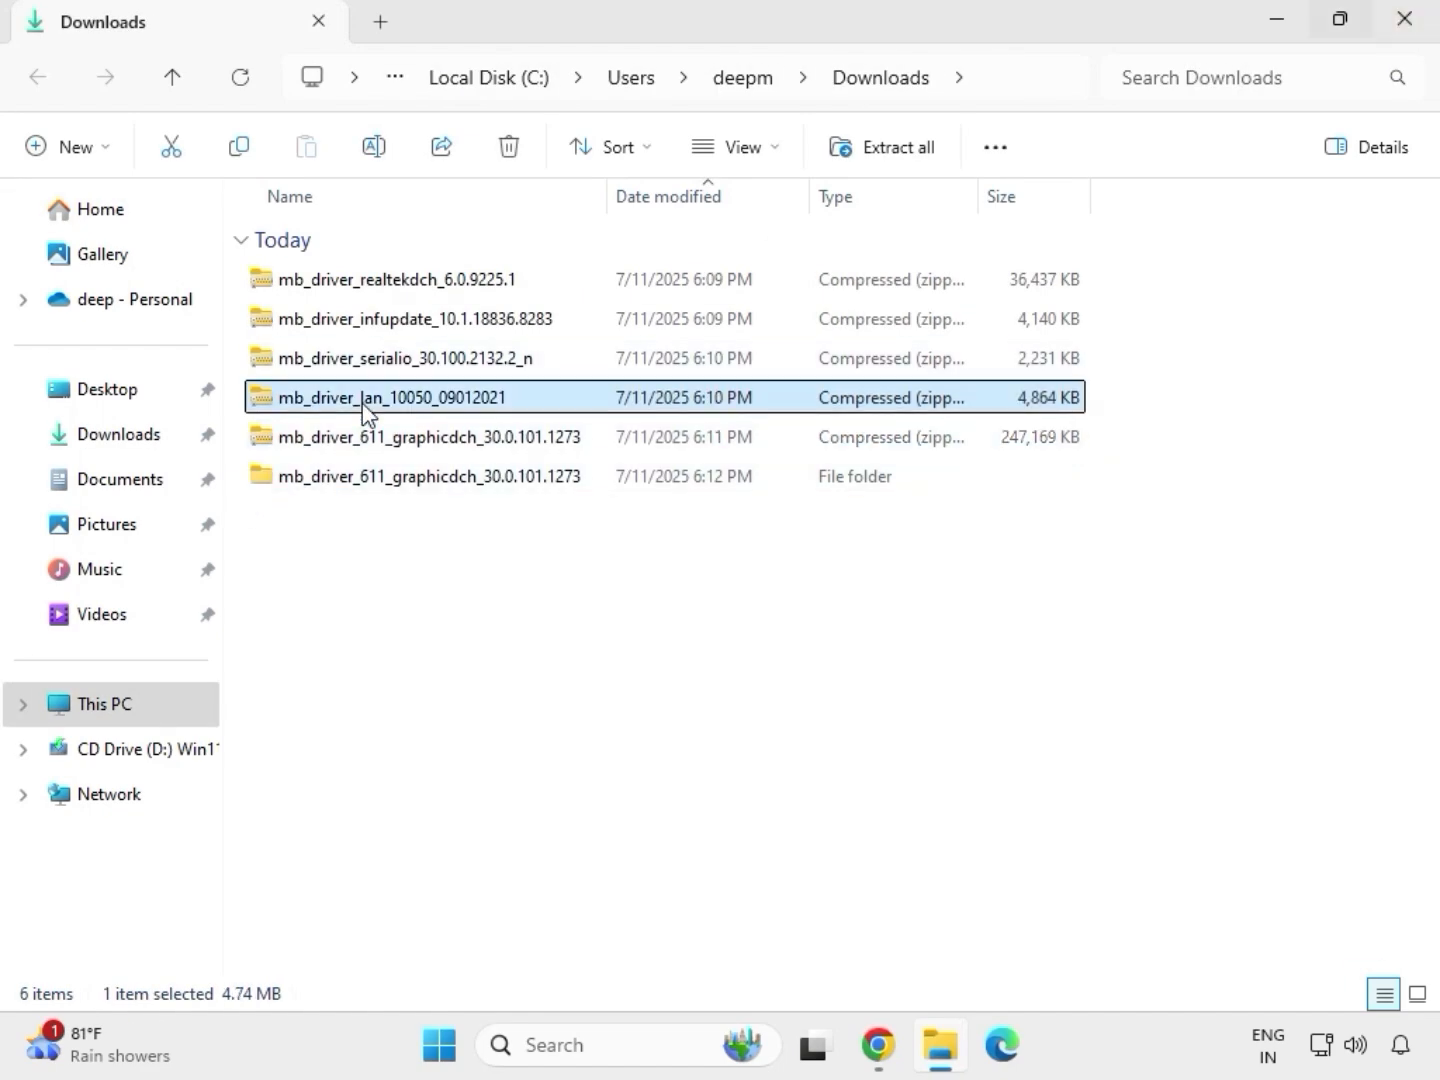
{"action": "right_click", "coordinate": [363, 403]}
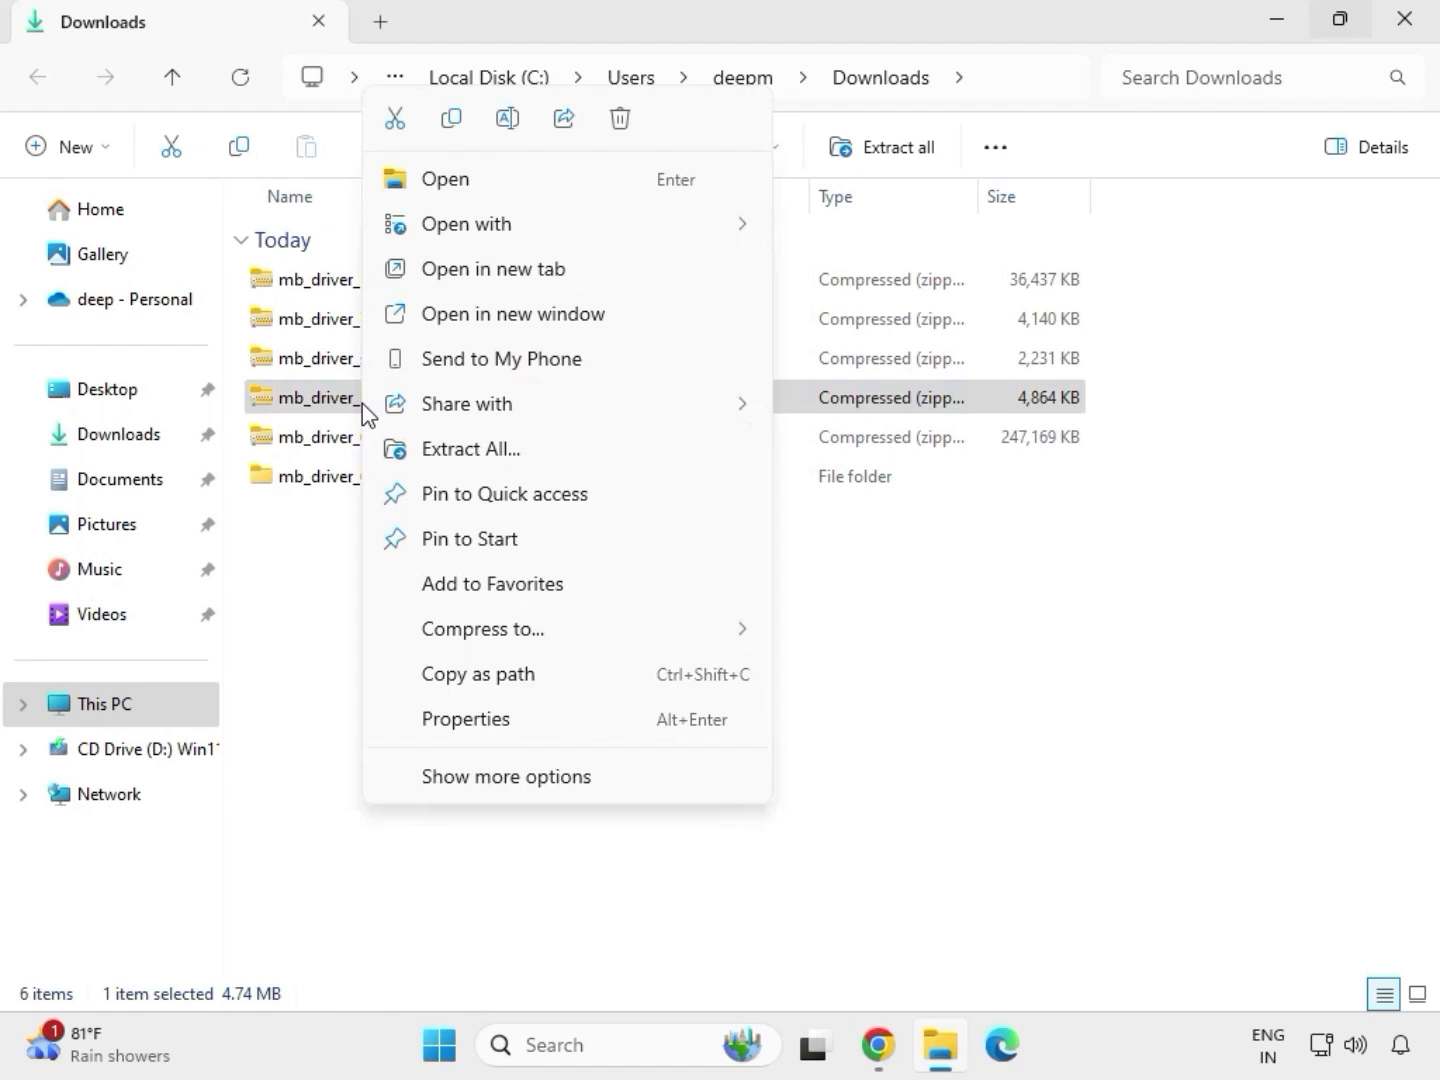
{"action": "left_click", "coordinate": [480, 778]}
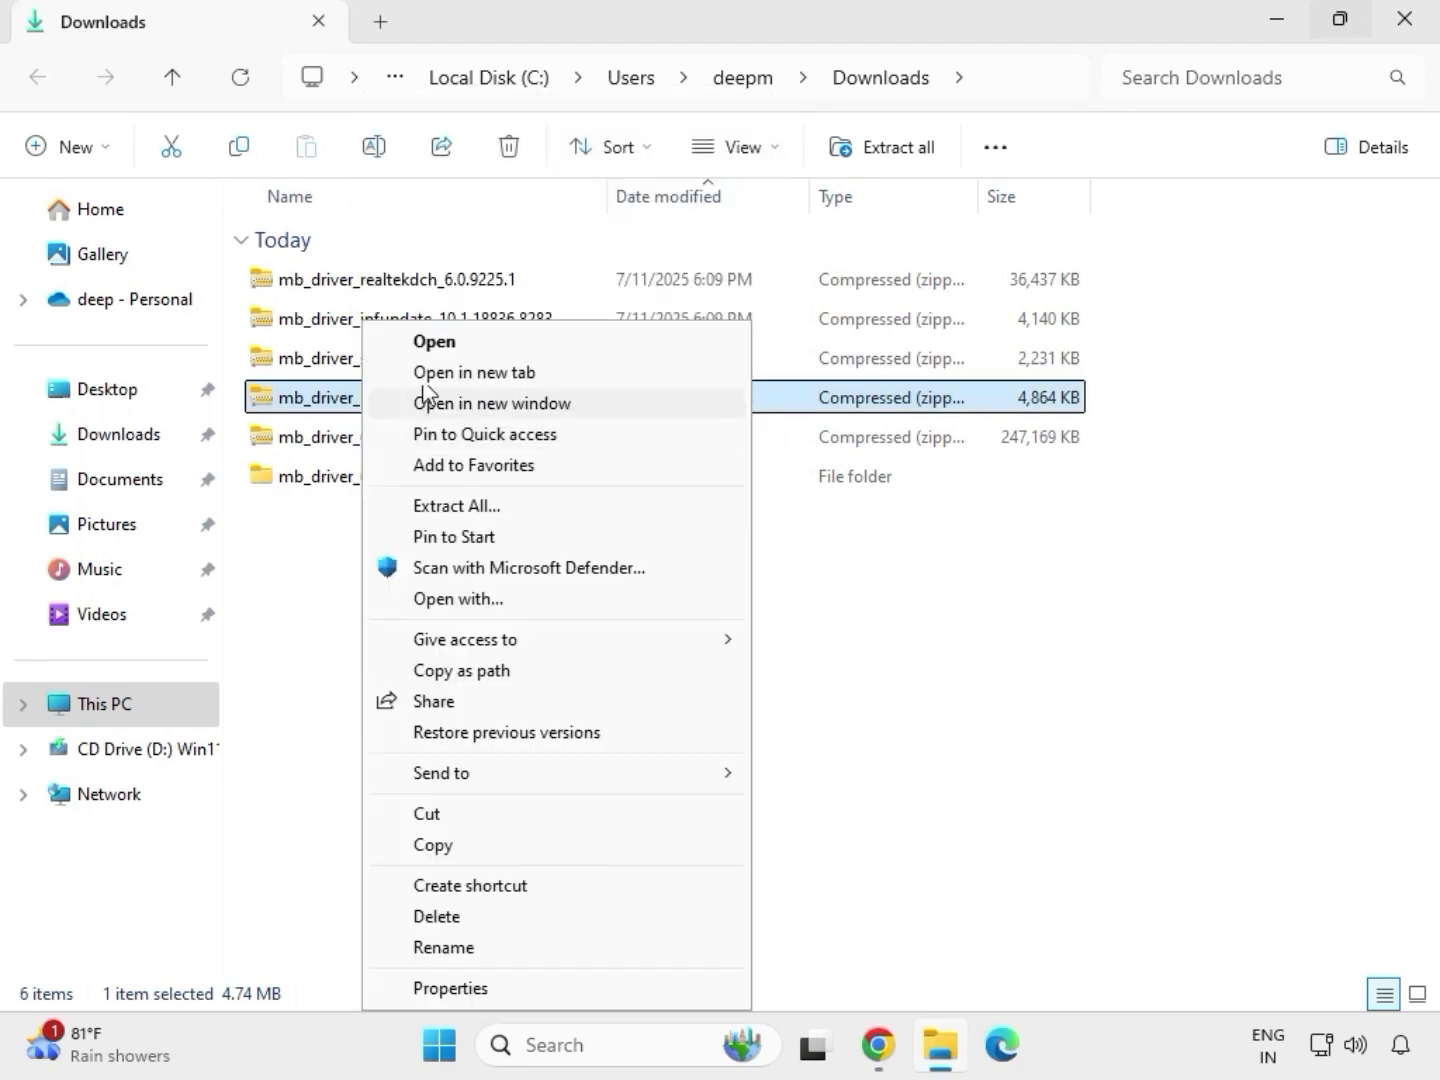
{"action": "left_click", "coordinate": [455, 508]}
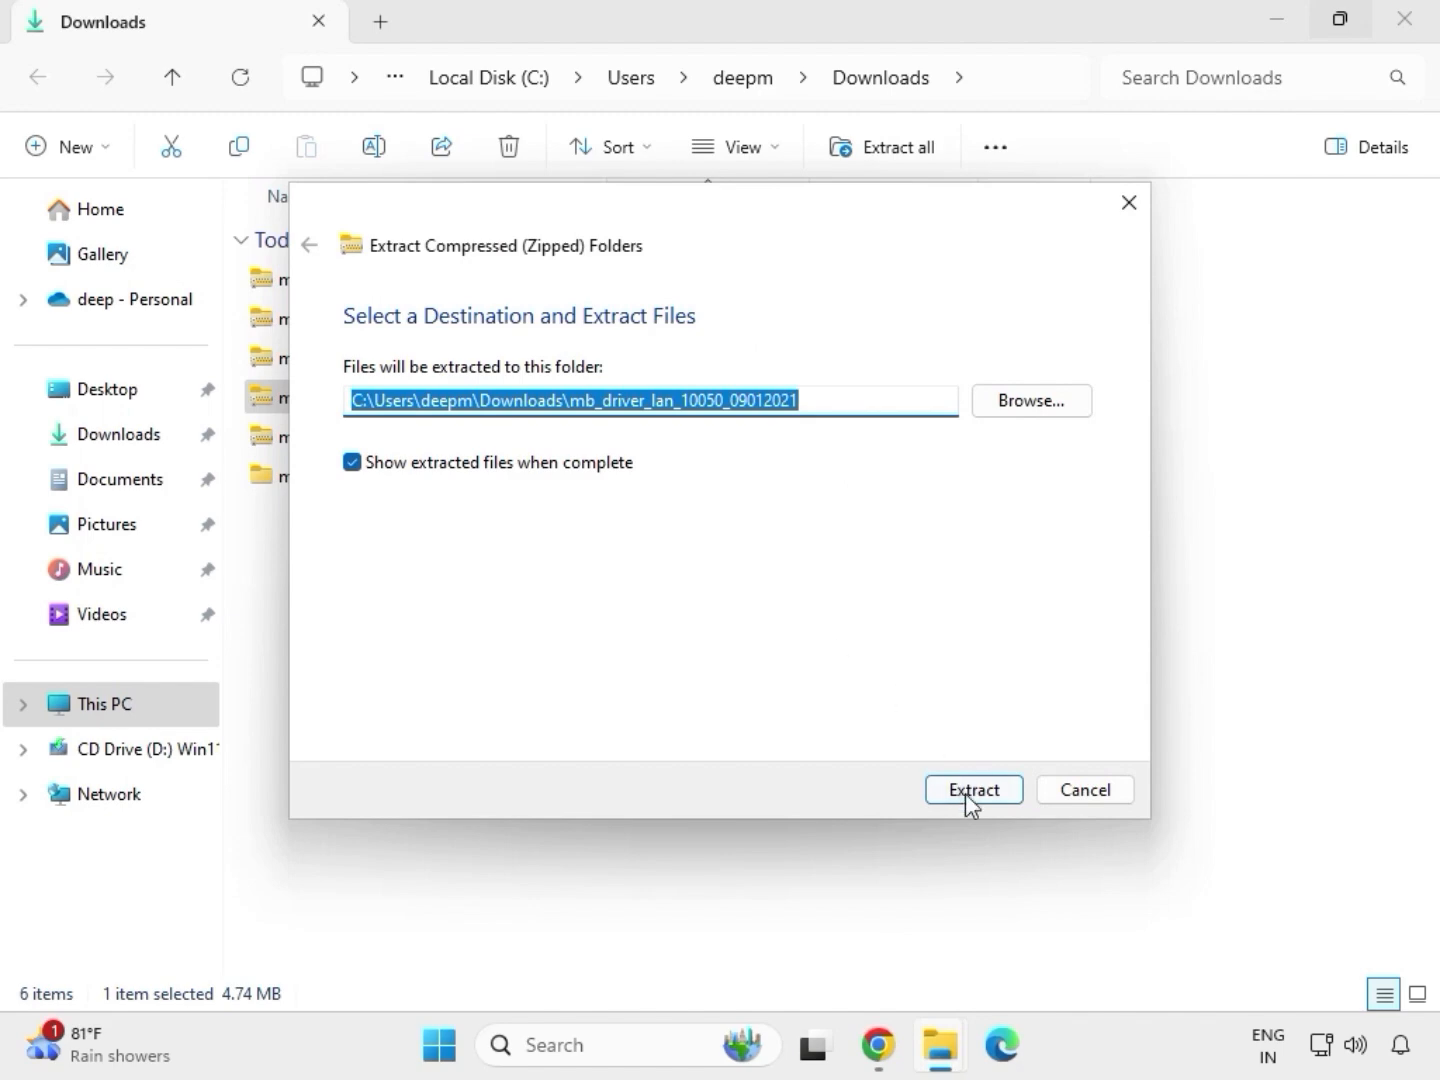
{"action": "left_click", "coordinate": [969, 790]}
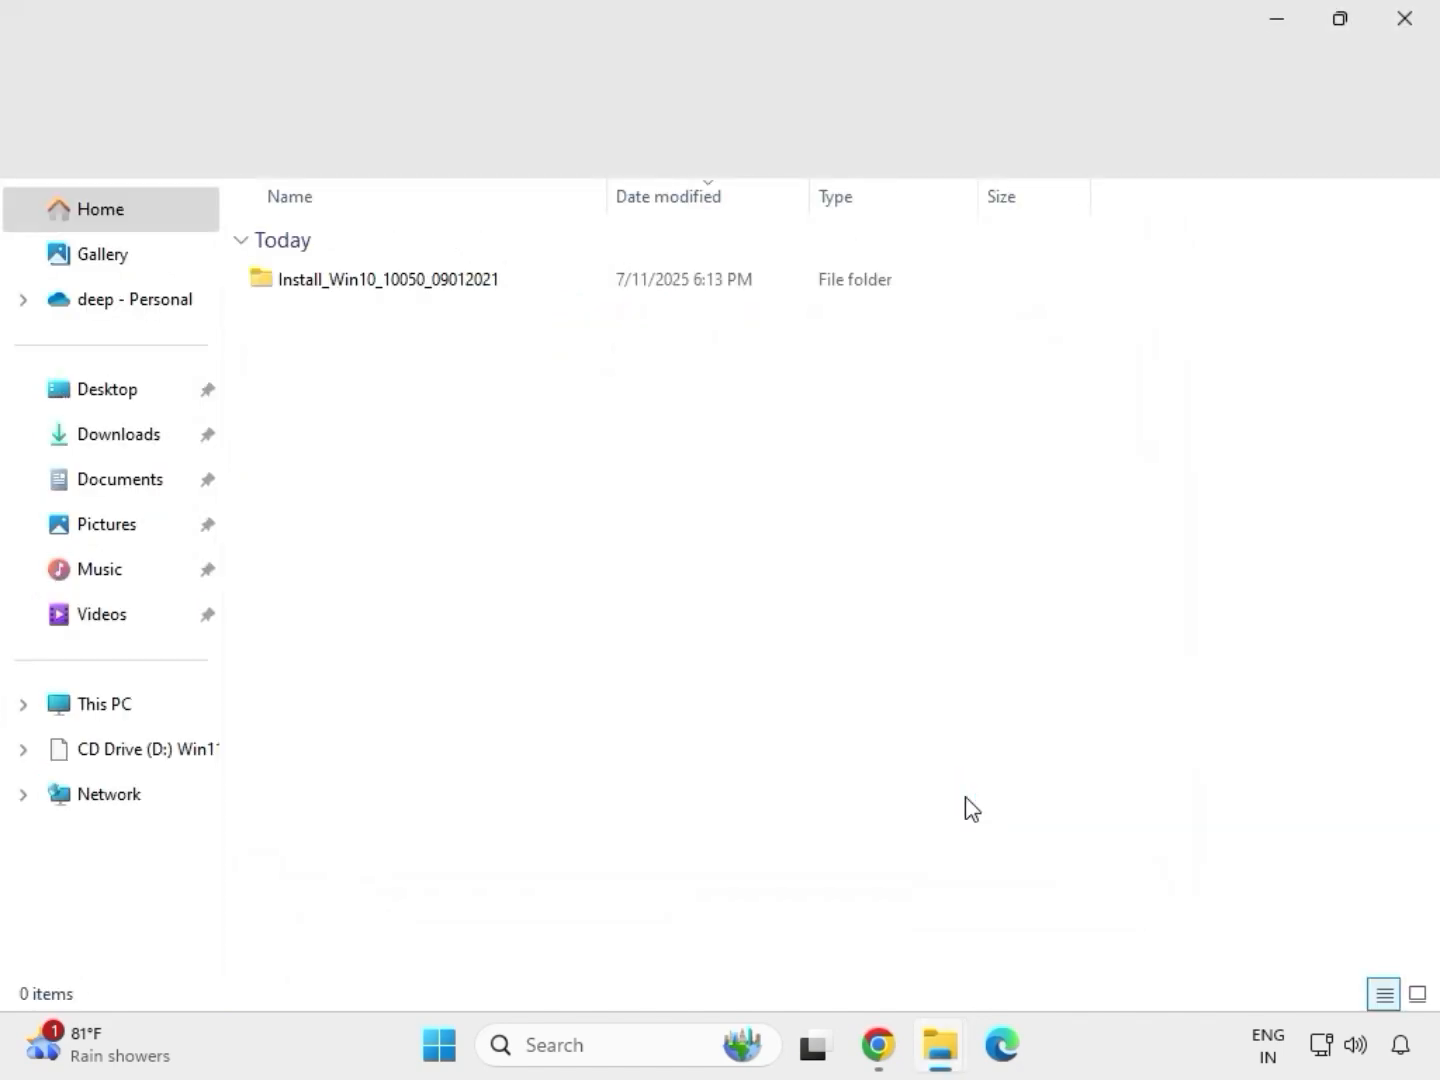
{"action": "left_click", "coordinate": [1404, 20]}
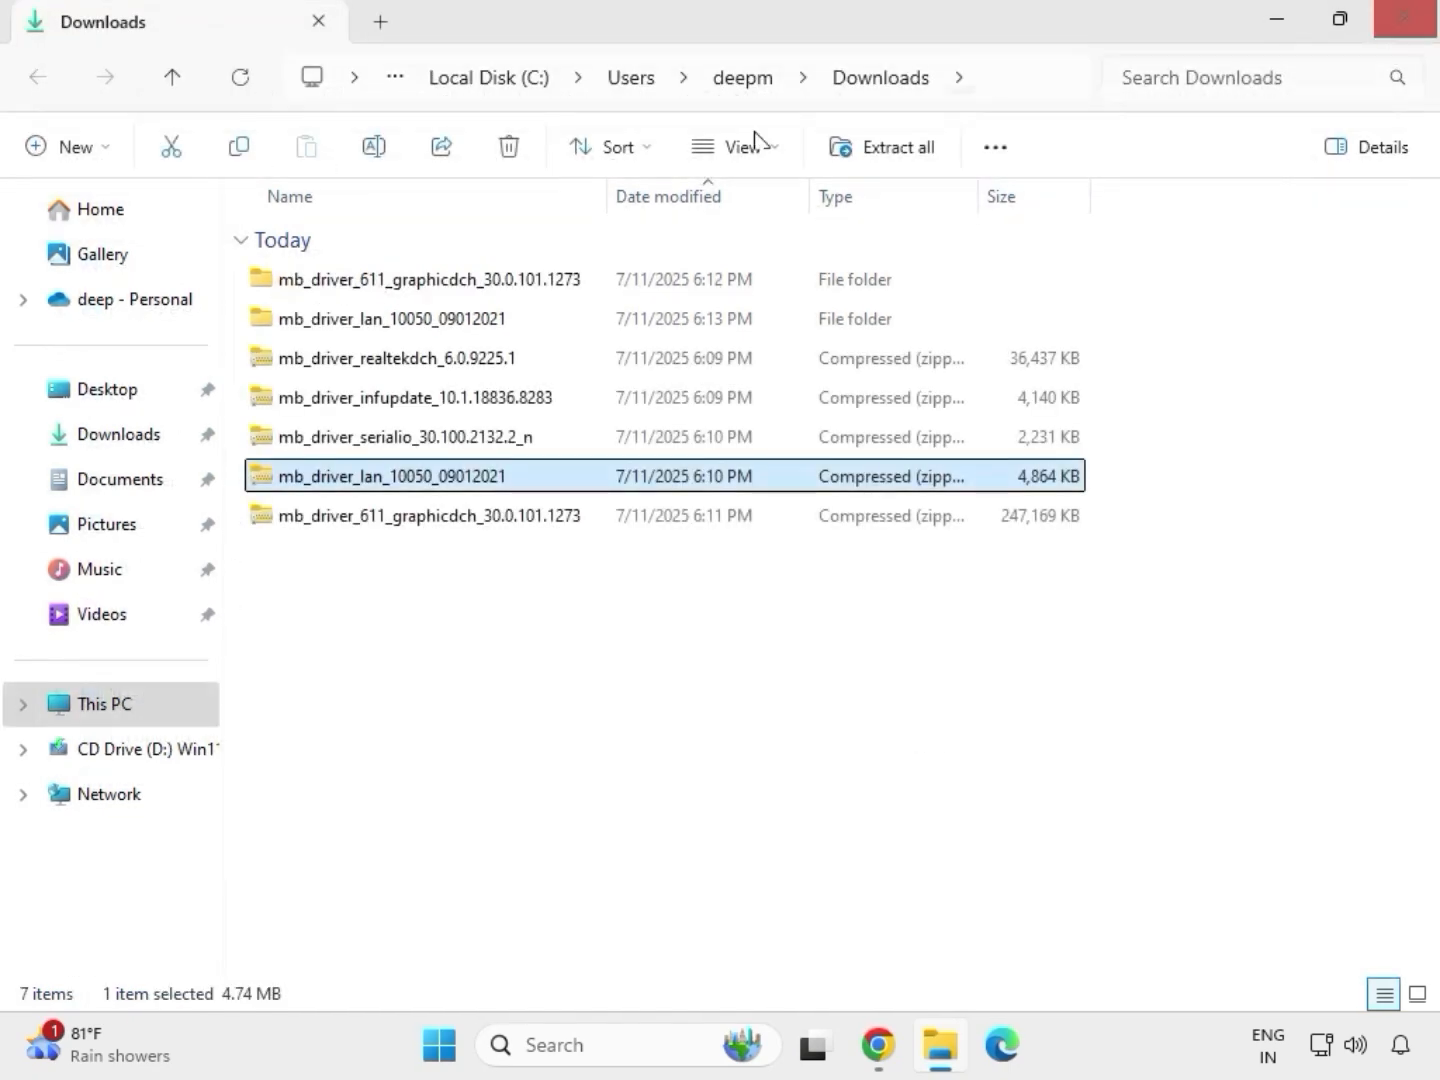
Extract the mb_driver_serialio_30.100.2132.2_n archive to its suggested folder, then close the extracted files window.
{"action": "left_click", "coordinate": [360, 446]}
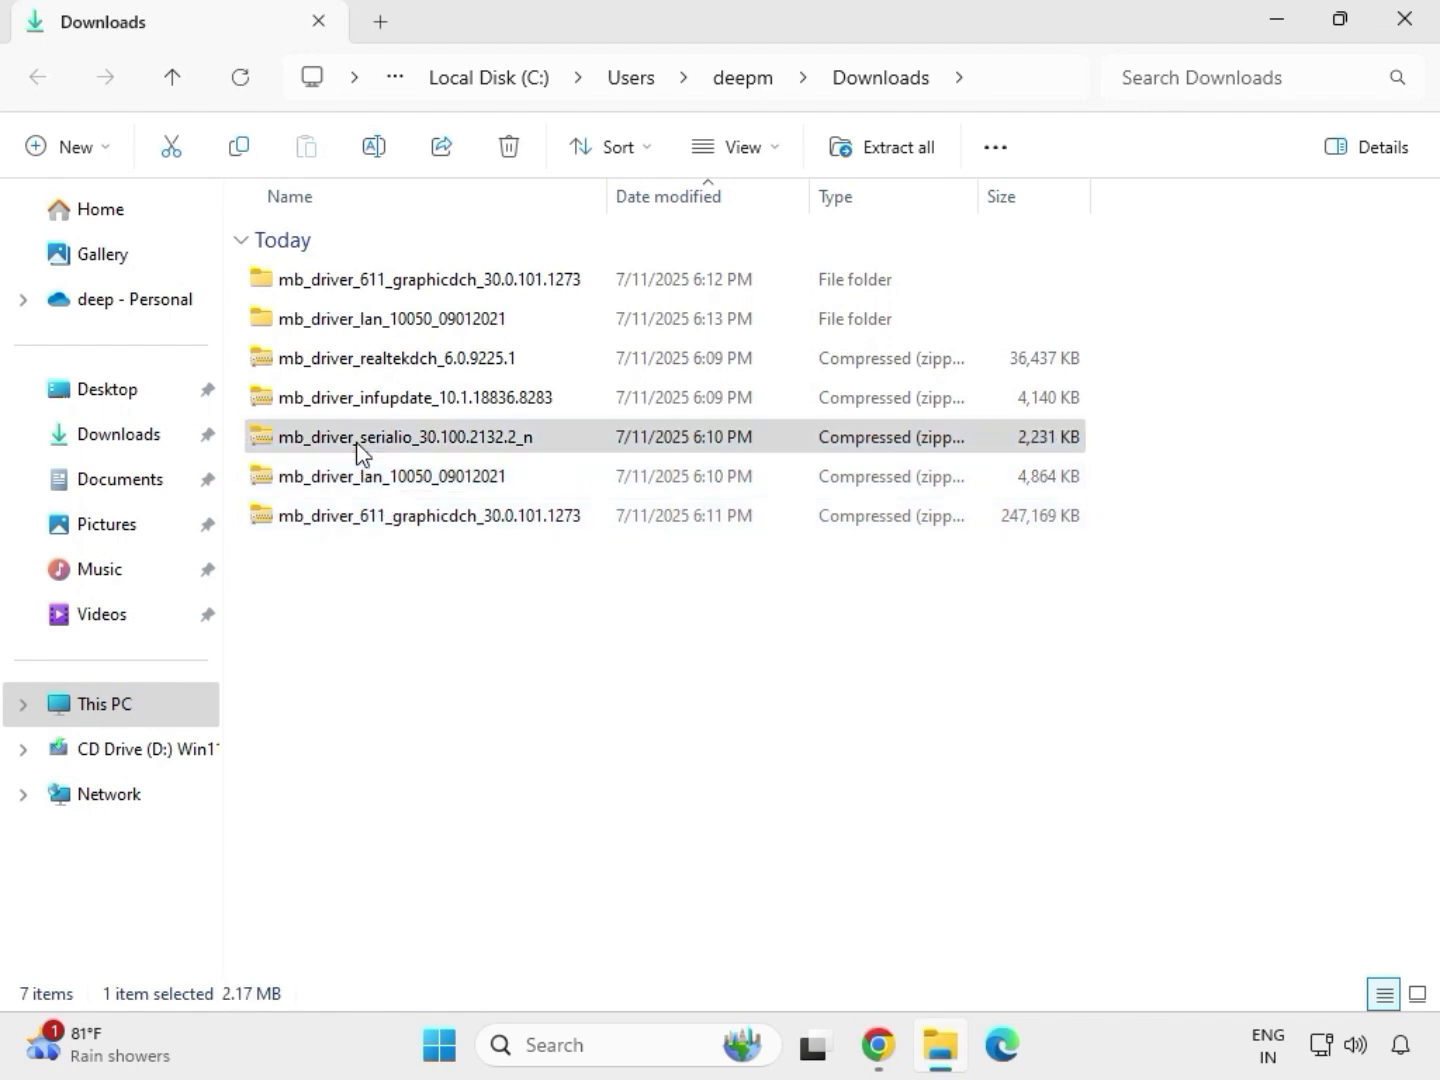
{"action": "right_click", "coordinate": [359, 449]}
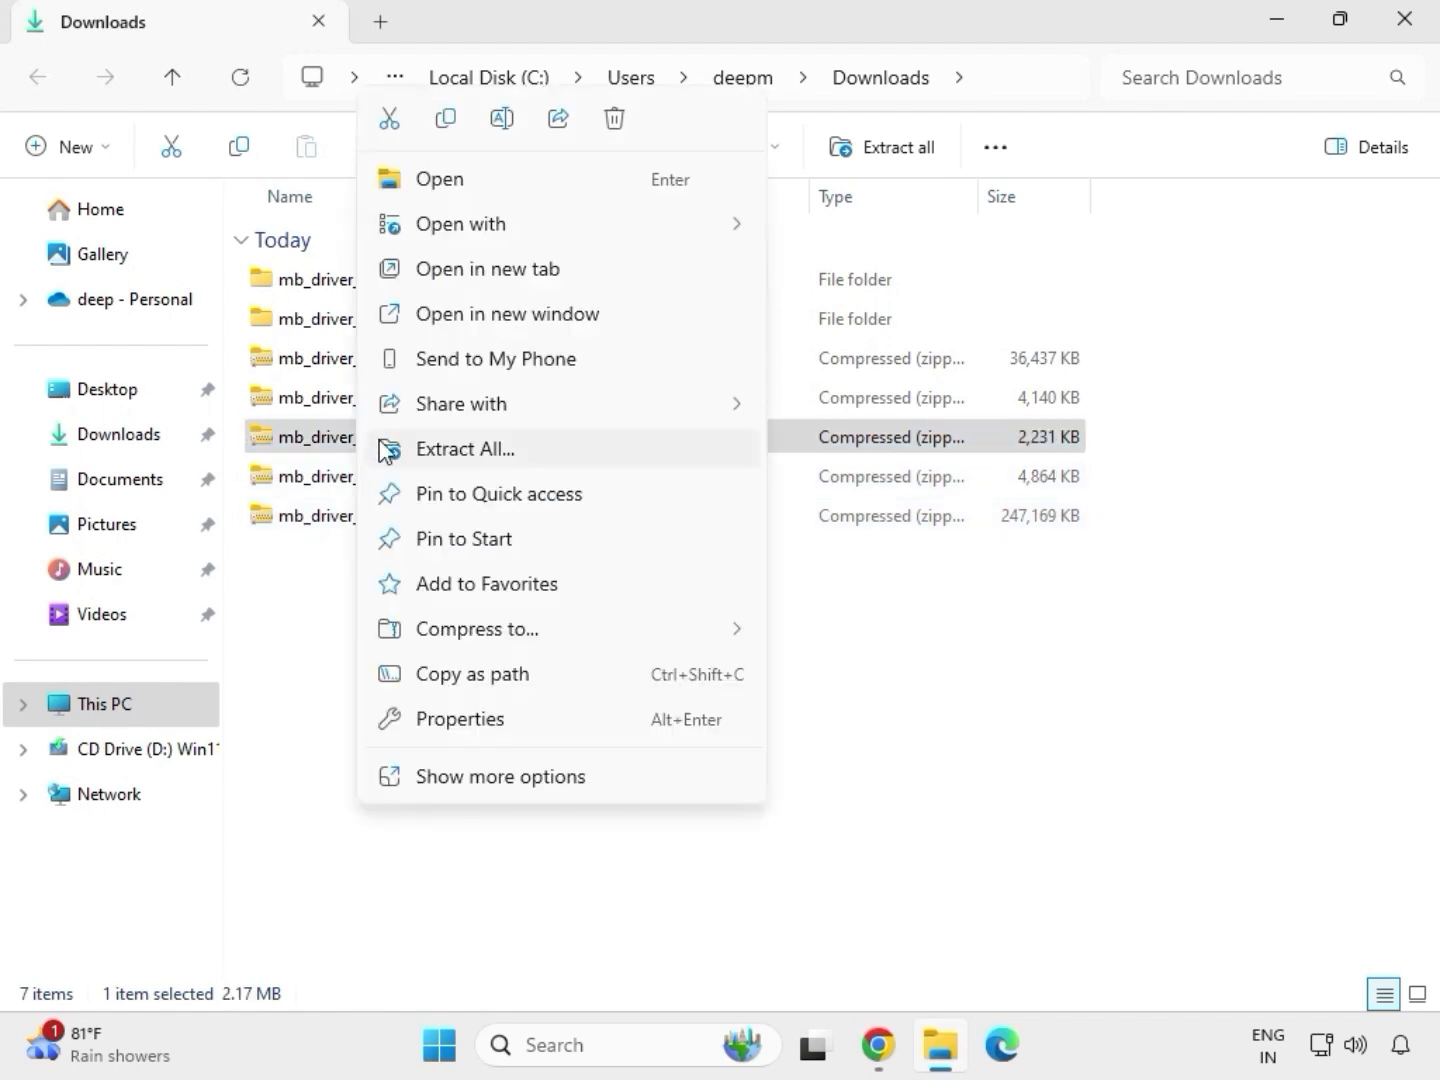
{"action": "left_click", "coordinate": [441, 453]}
{"action": "left_click", "coordinate": [963, 790]}
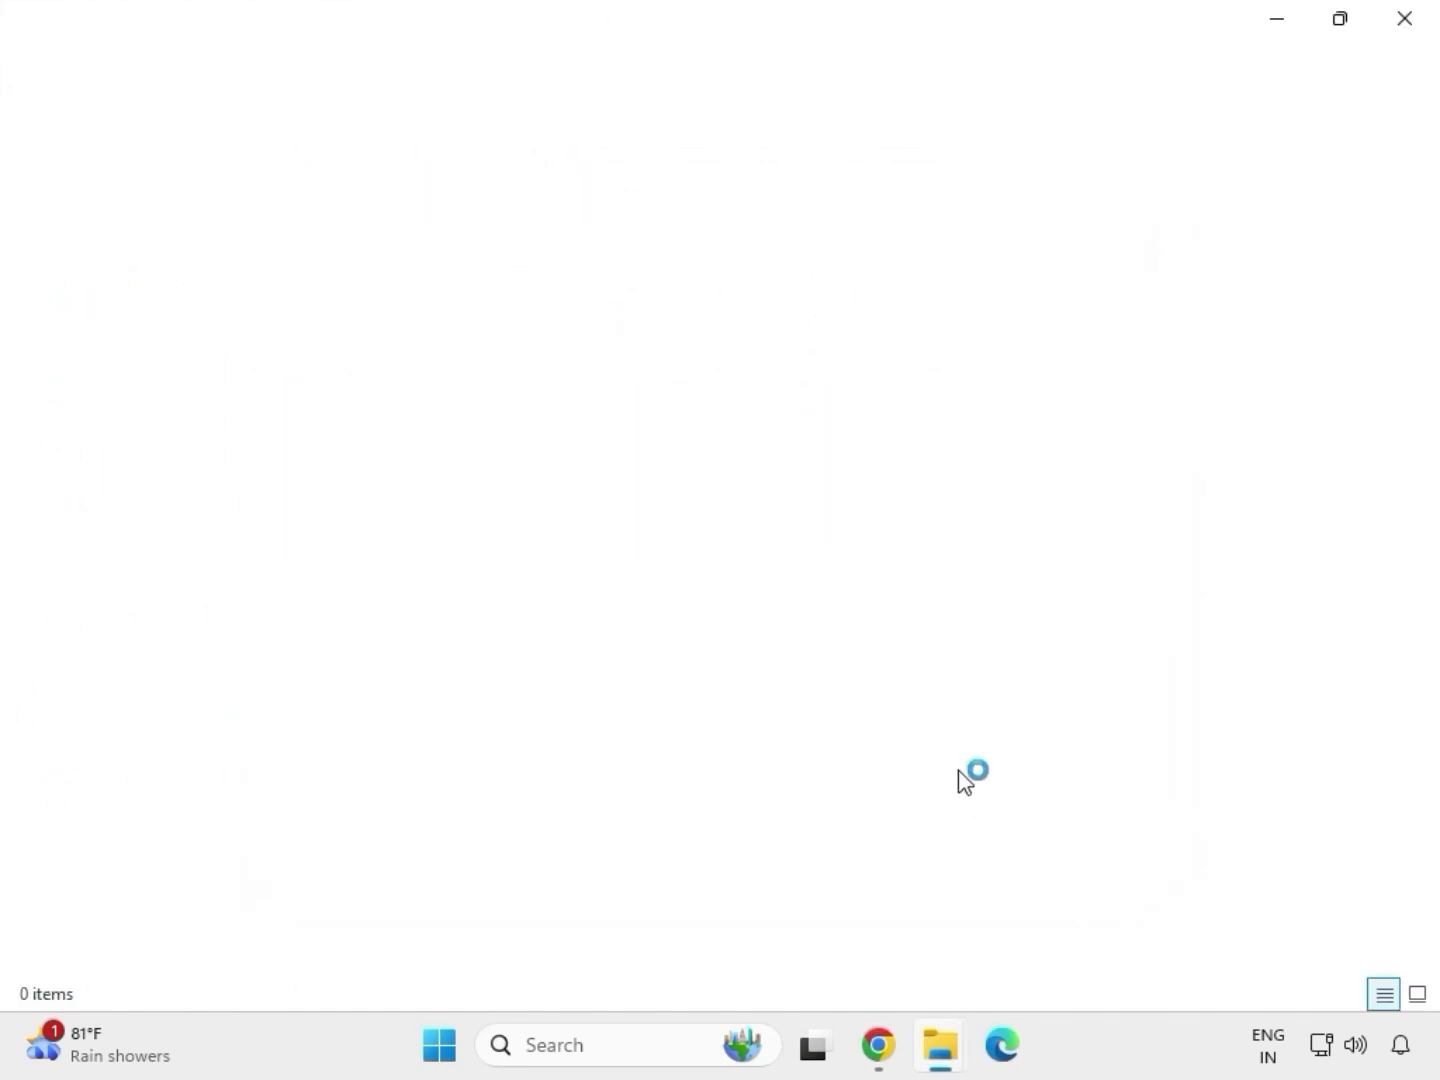
{"action": "left_click", "coordinate": [1402, 20]}
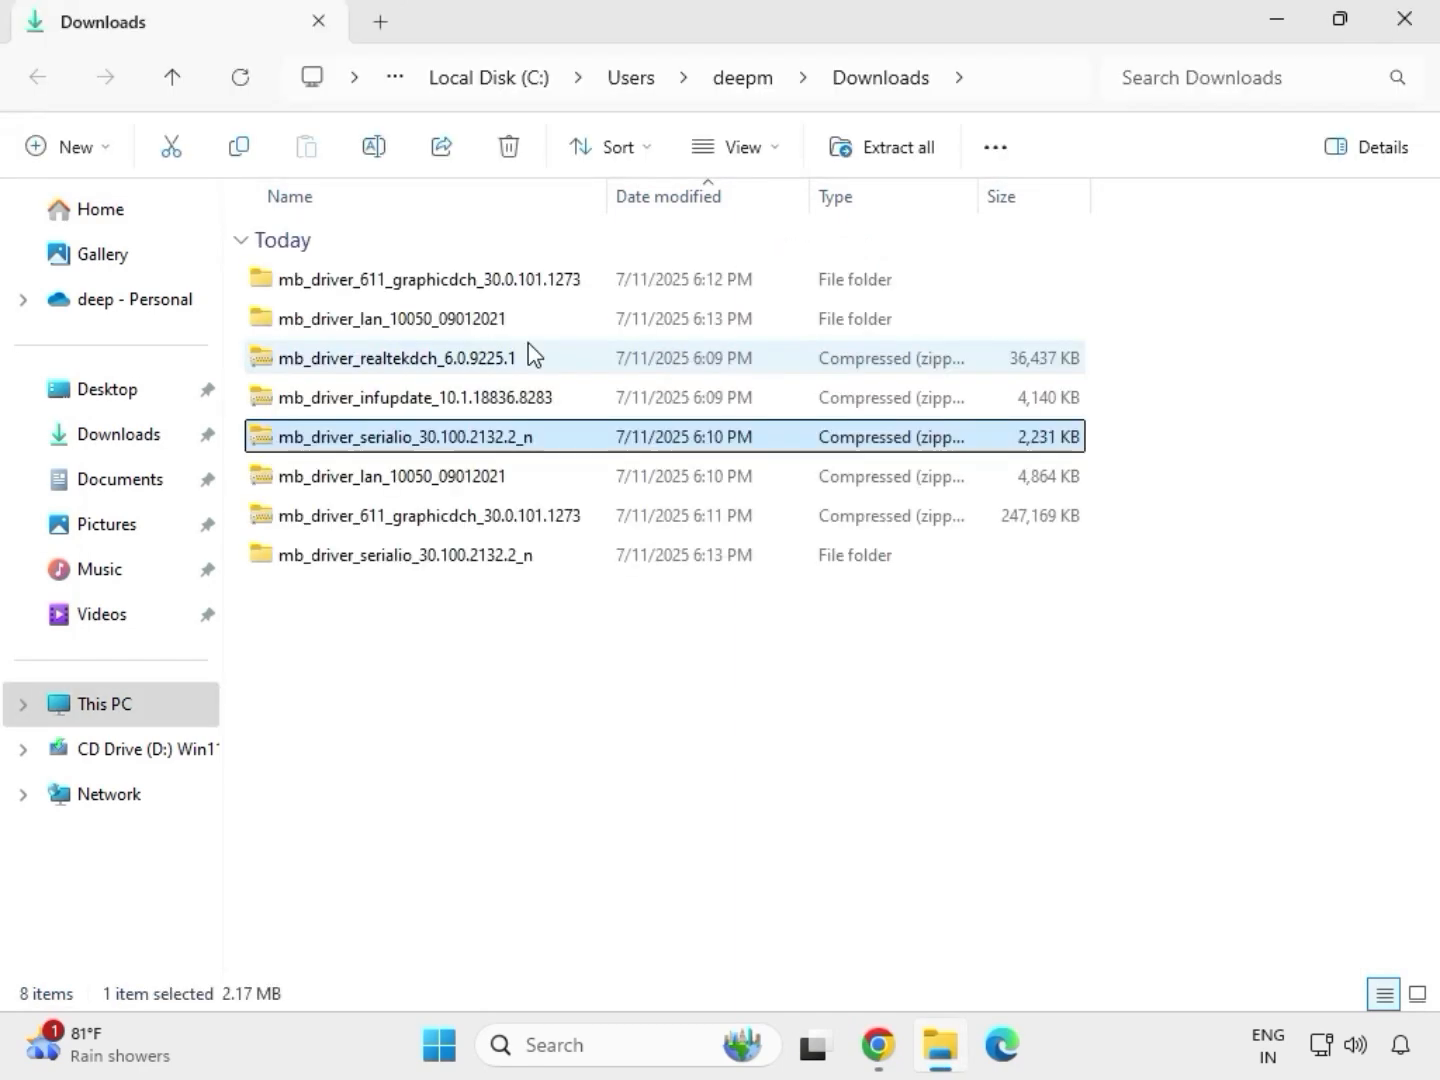
Extract the mb_driver_infupdate_10.1.18836.8283 archive to the suggested folder and close the window with the extracted files.
{"action": "left_click", "coordinate": [373, 400]}
{"action": "right_click", "coordinate": [374, 400]}
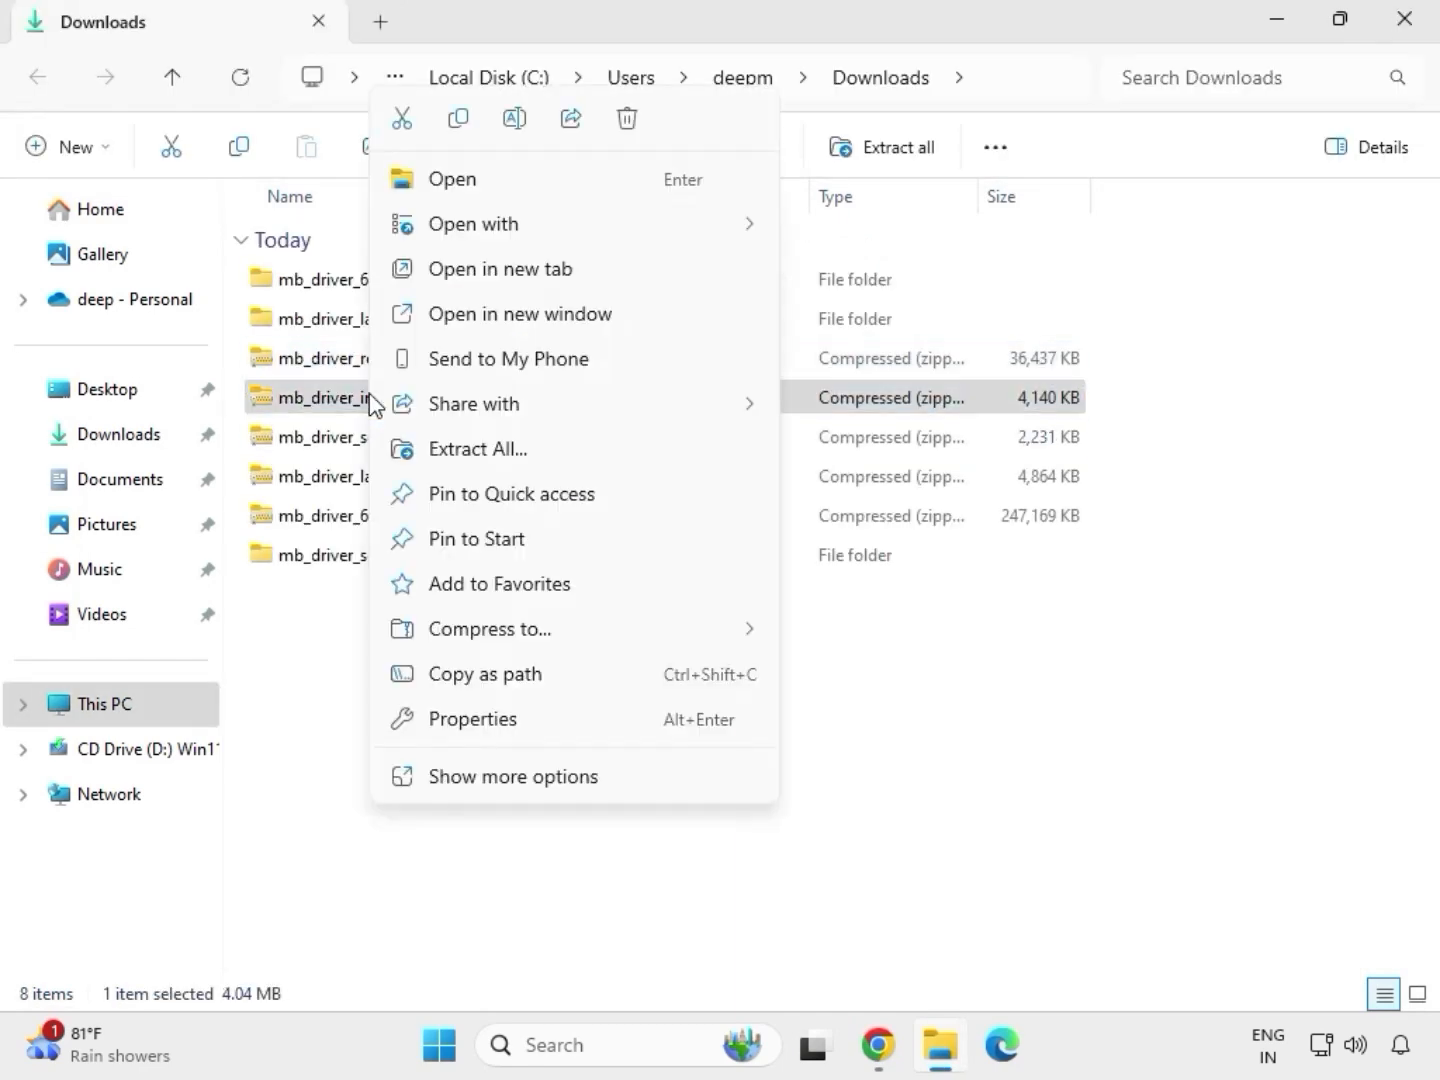
{"action": "left_click", "coordinate": [508, 452]}
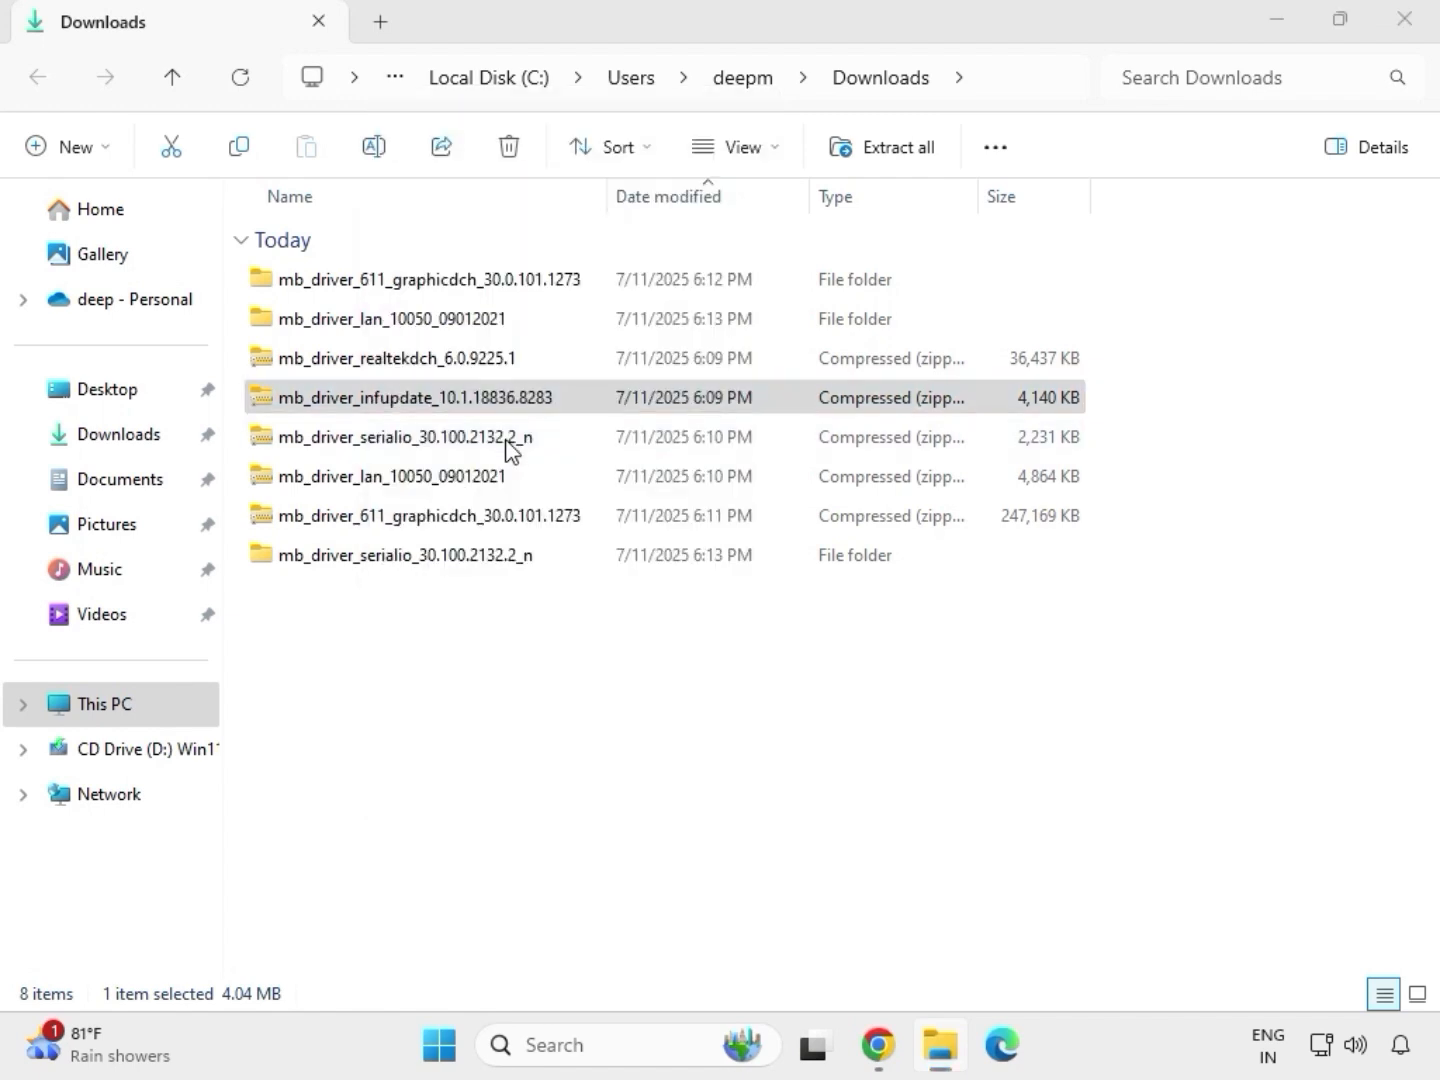
{"action": "left_click", "coordinate": [956, 795]}
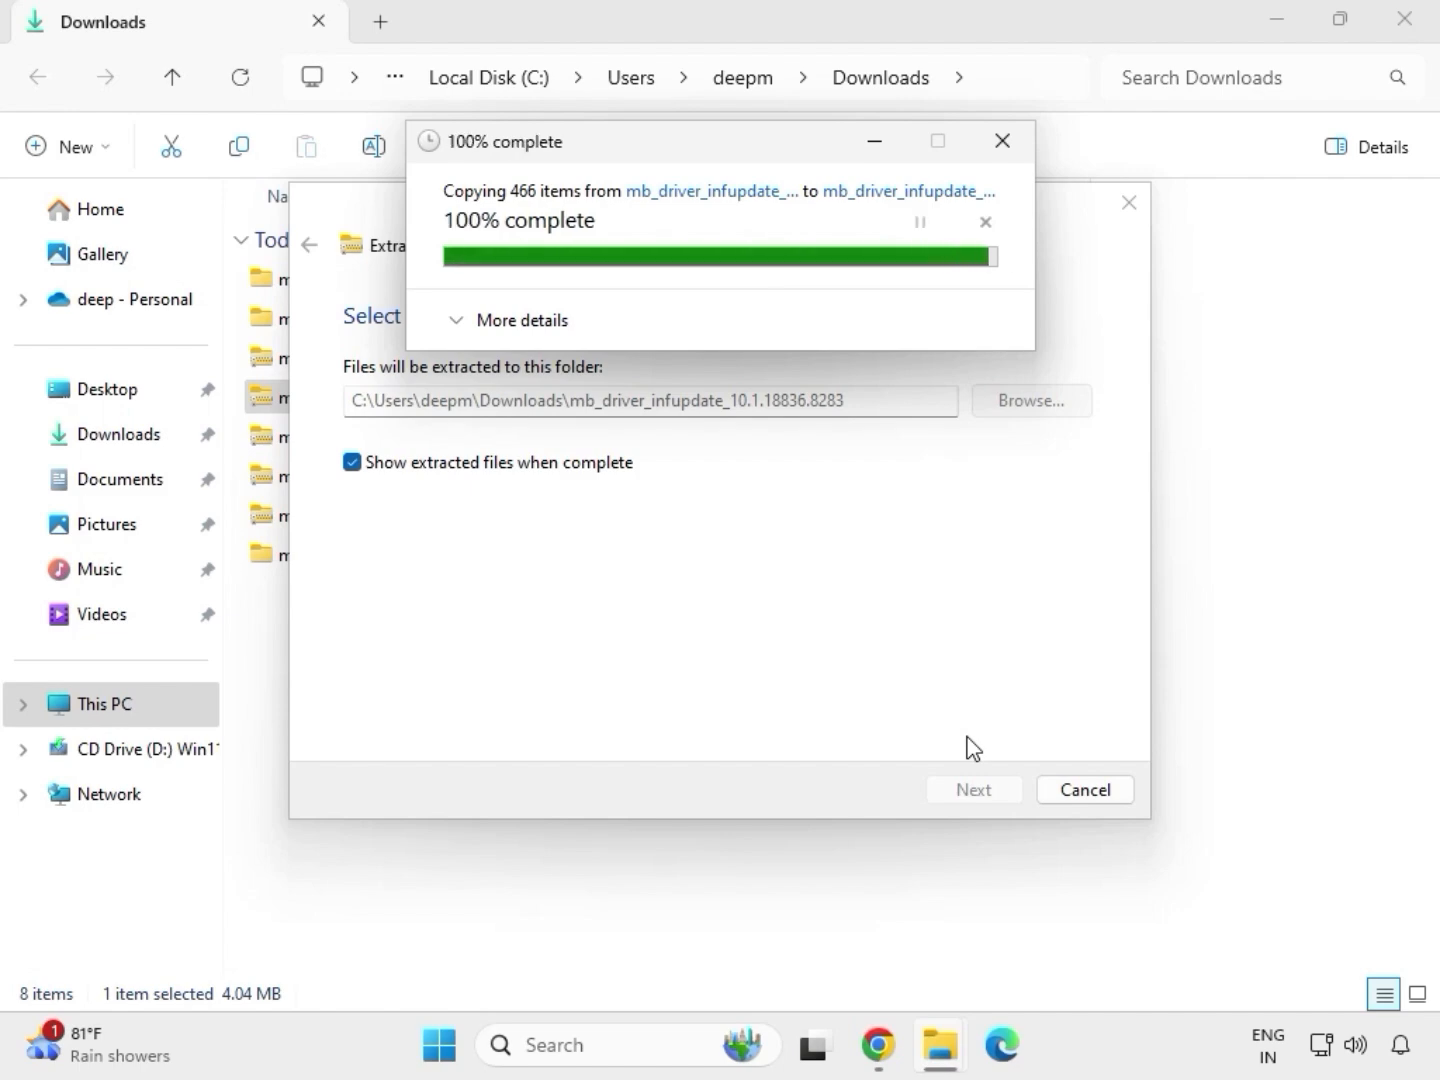
{"action": "left_click", "coordinate": [1405, 21]}
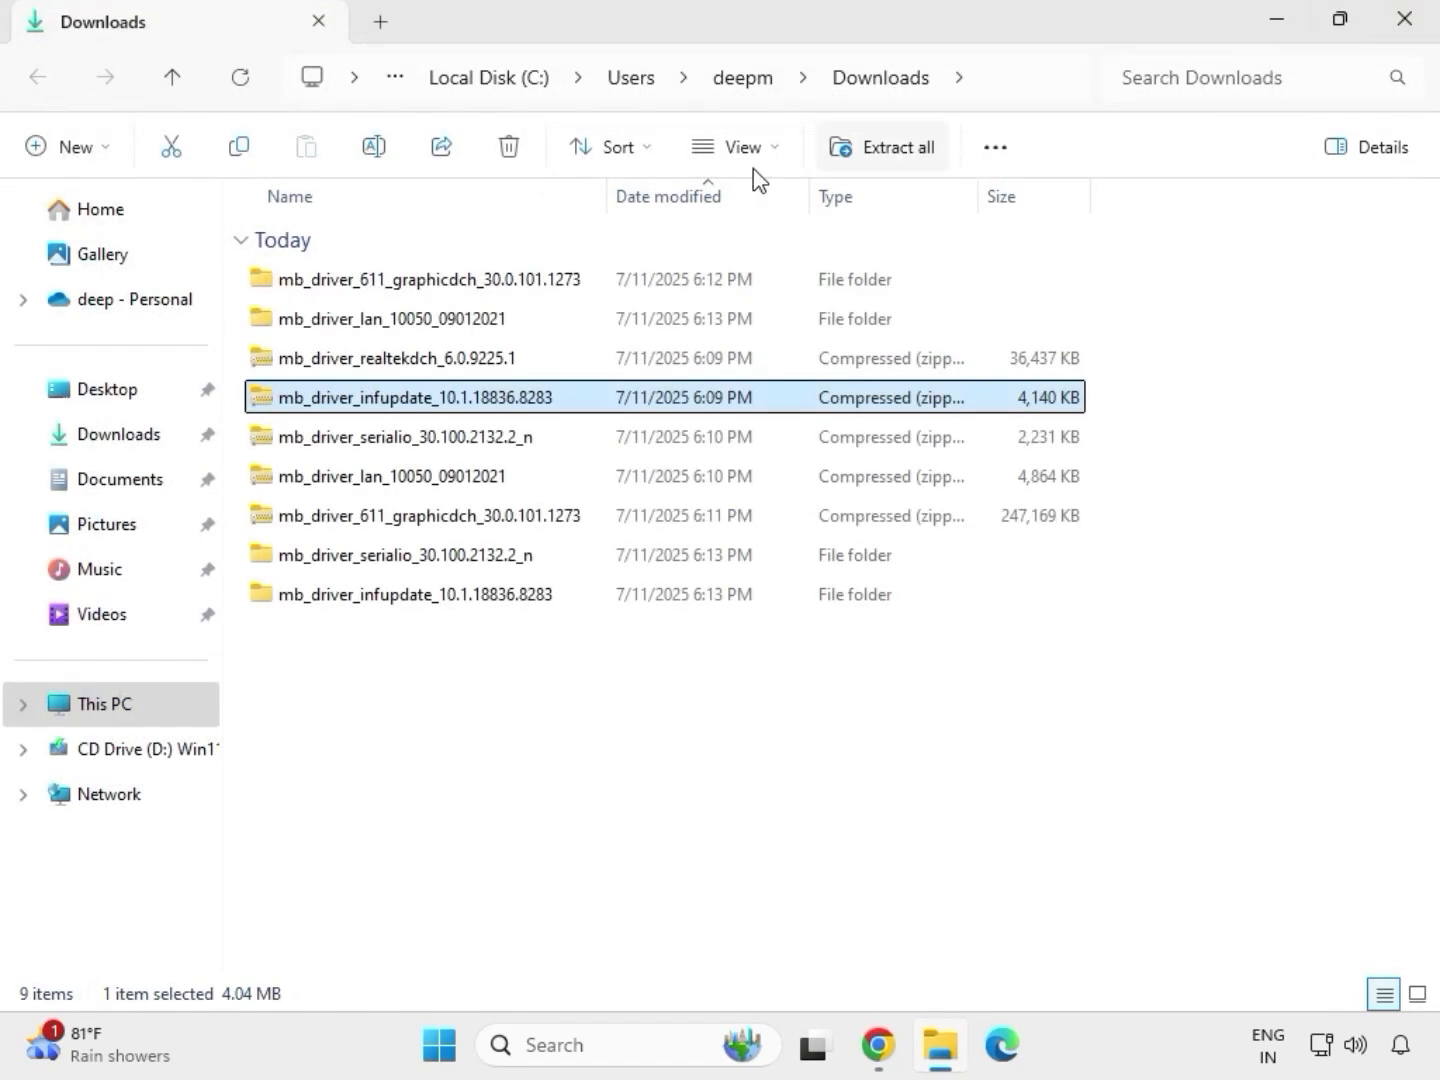
Extract the mb_driver_realtekdch_6.0.9225.1 archive to the suggested folder and close the window that shows its contents.
{"action": "left_click", "coordinate": [389, 365]}
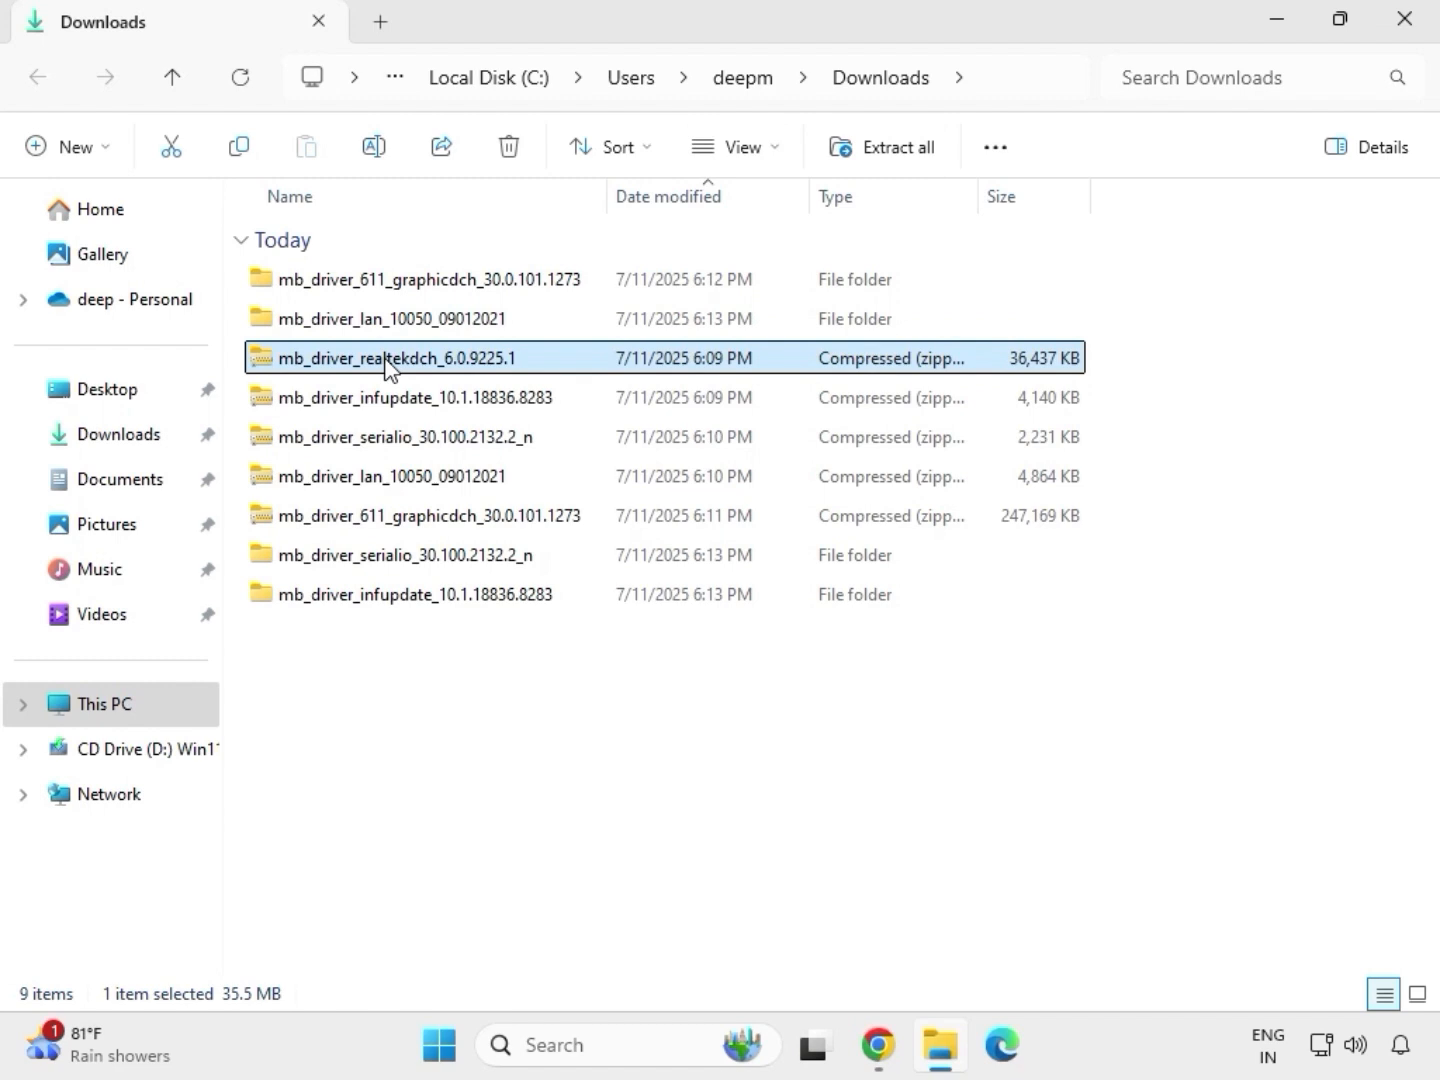
{"action": "right_click", "coordinate": [387, 362]}
{"action": "left_click", "coordinate": [473, 450]}
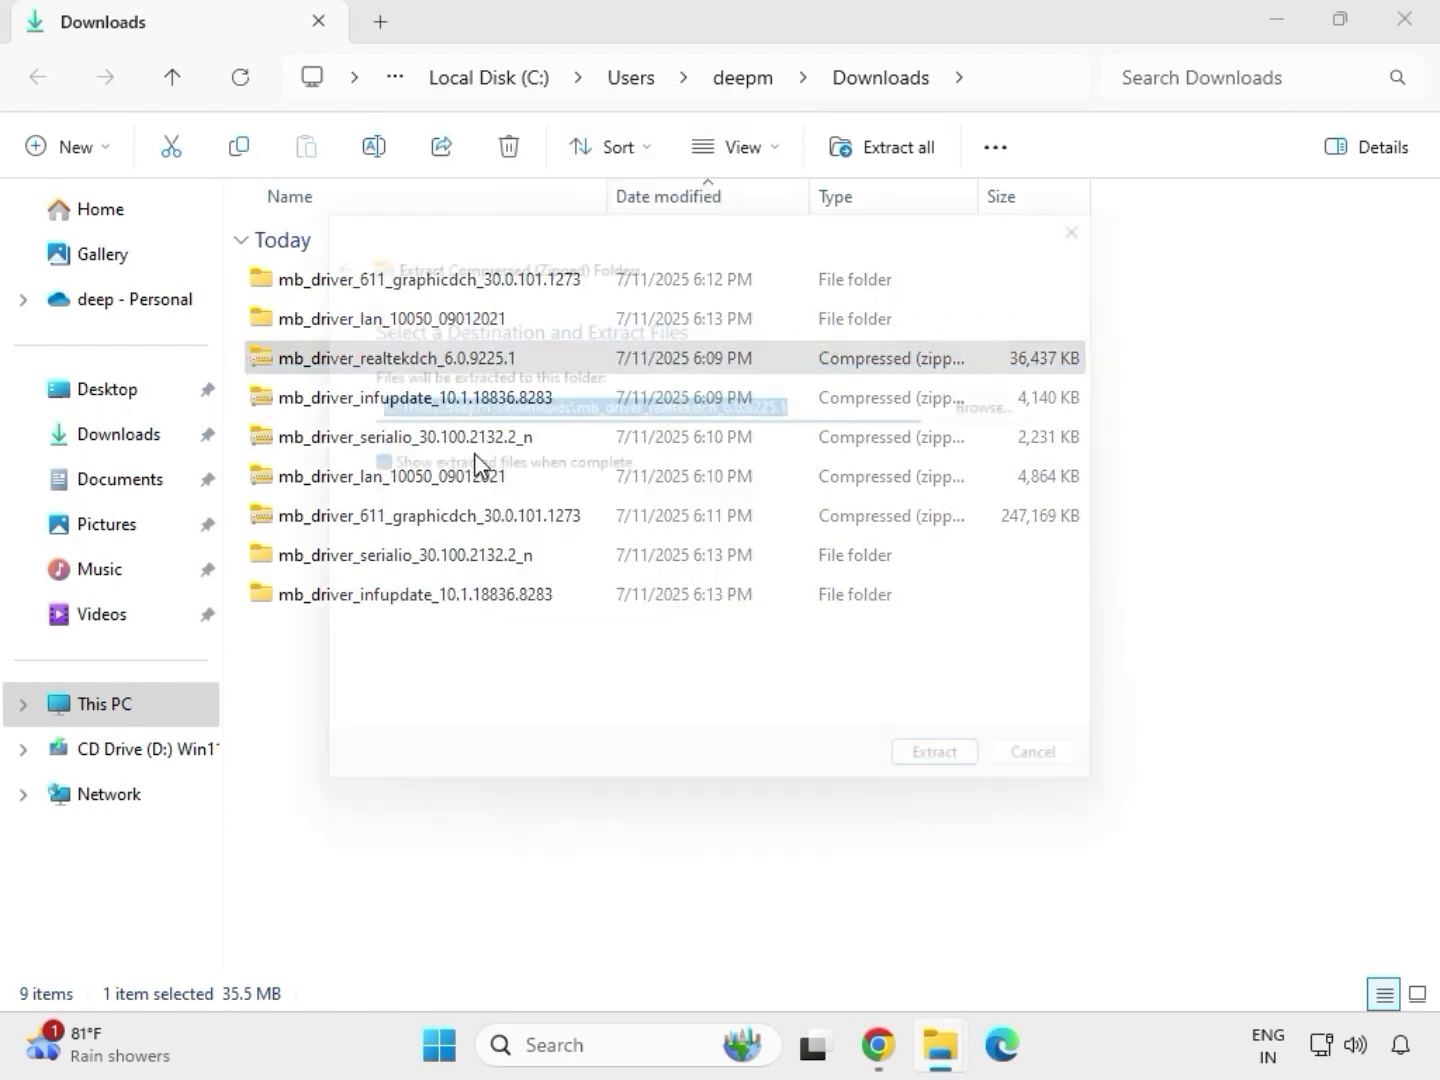
{"action": "left_click", "coordinate": [940, 790]}
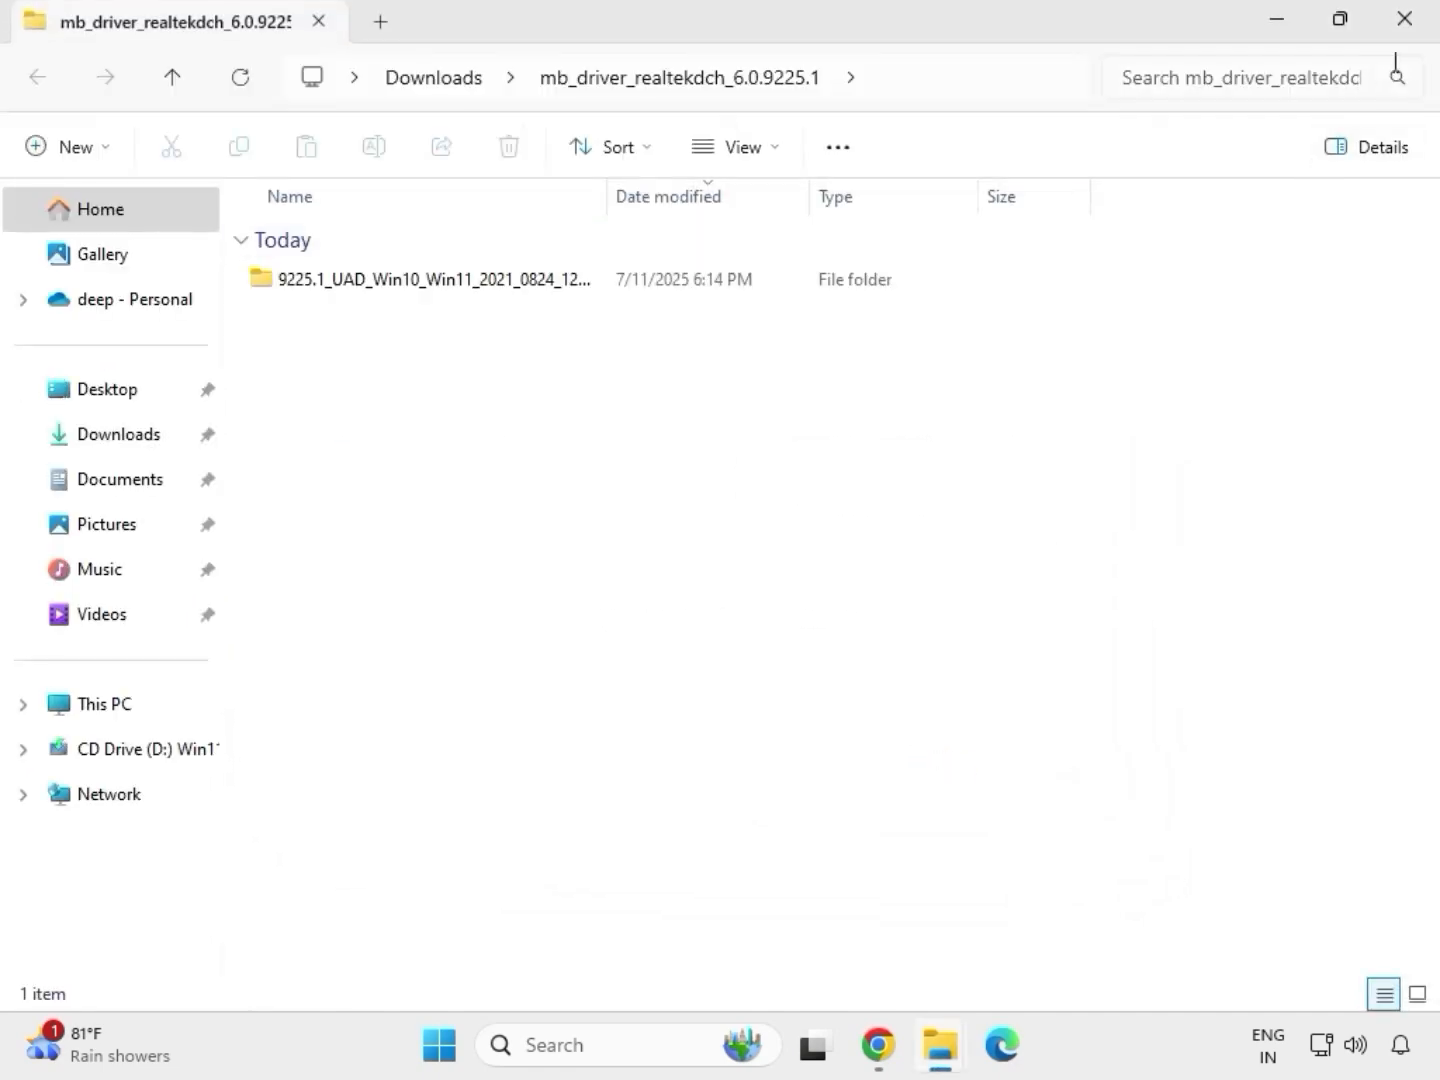
{"action": "left_click", "coordinate": [1407, 30]}
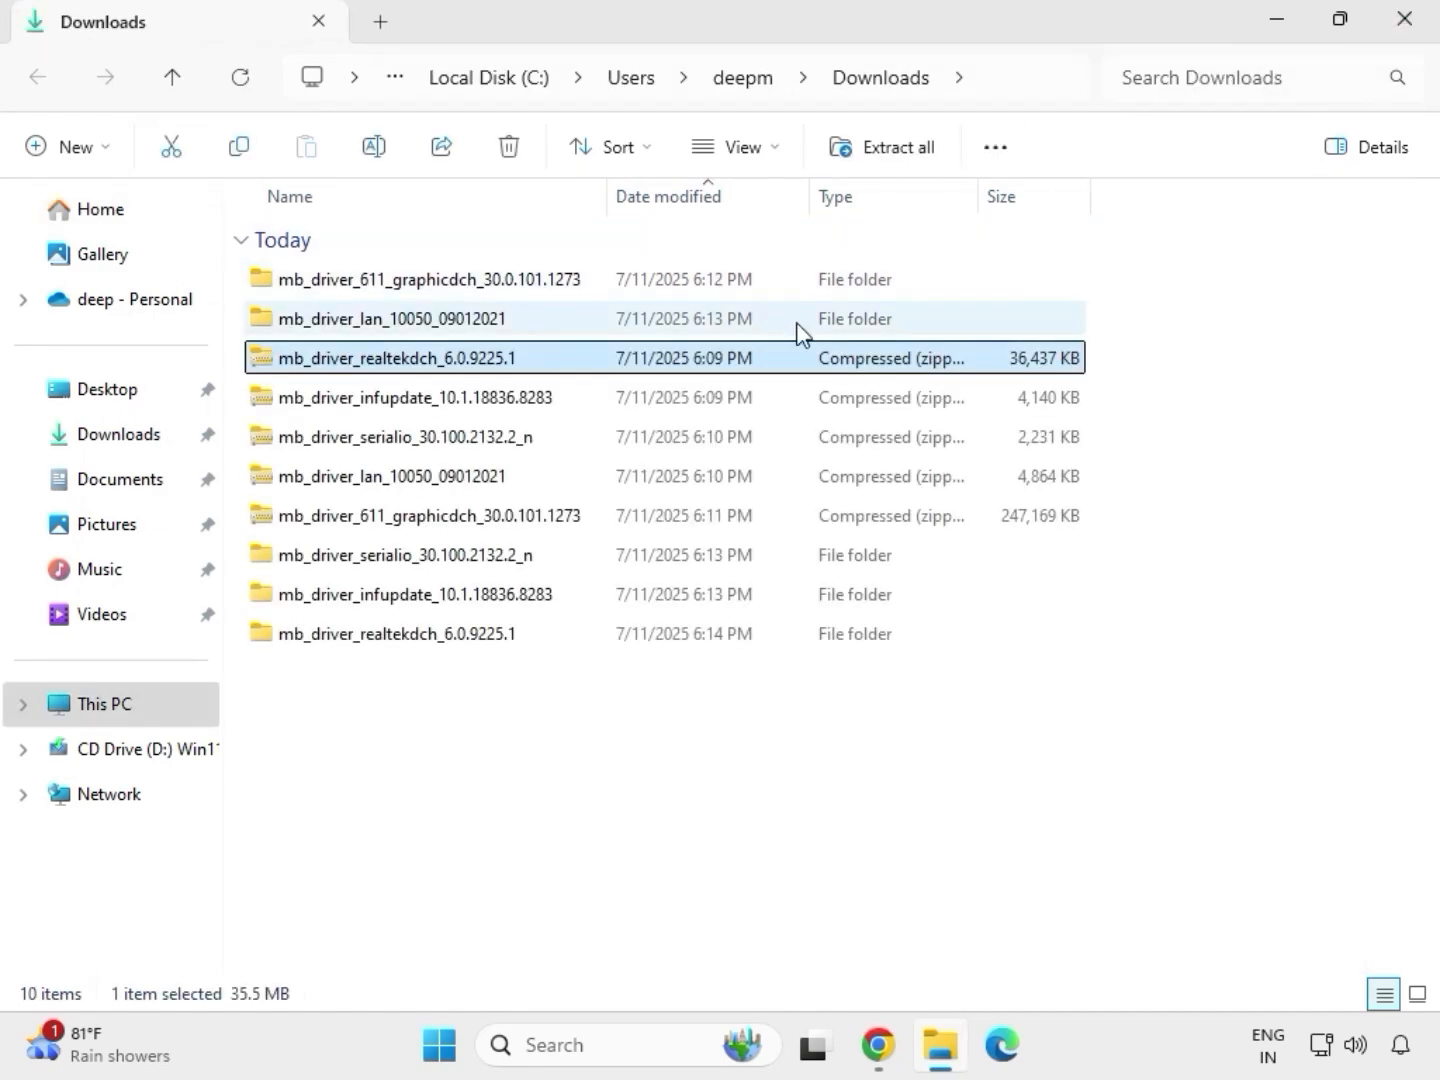
Clear the selection and refresh the Downloads folder listing.
{"action": "left_click", "coordinate": [679, 796]}
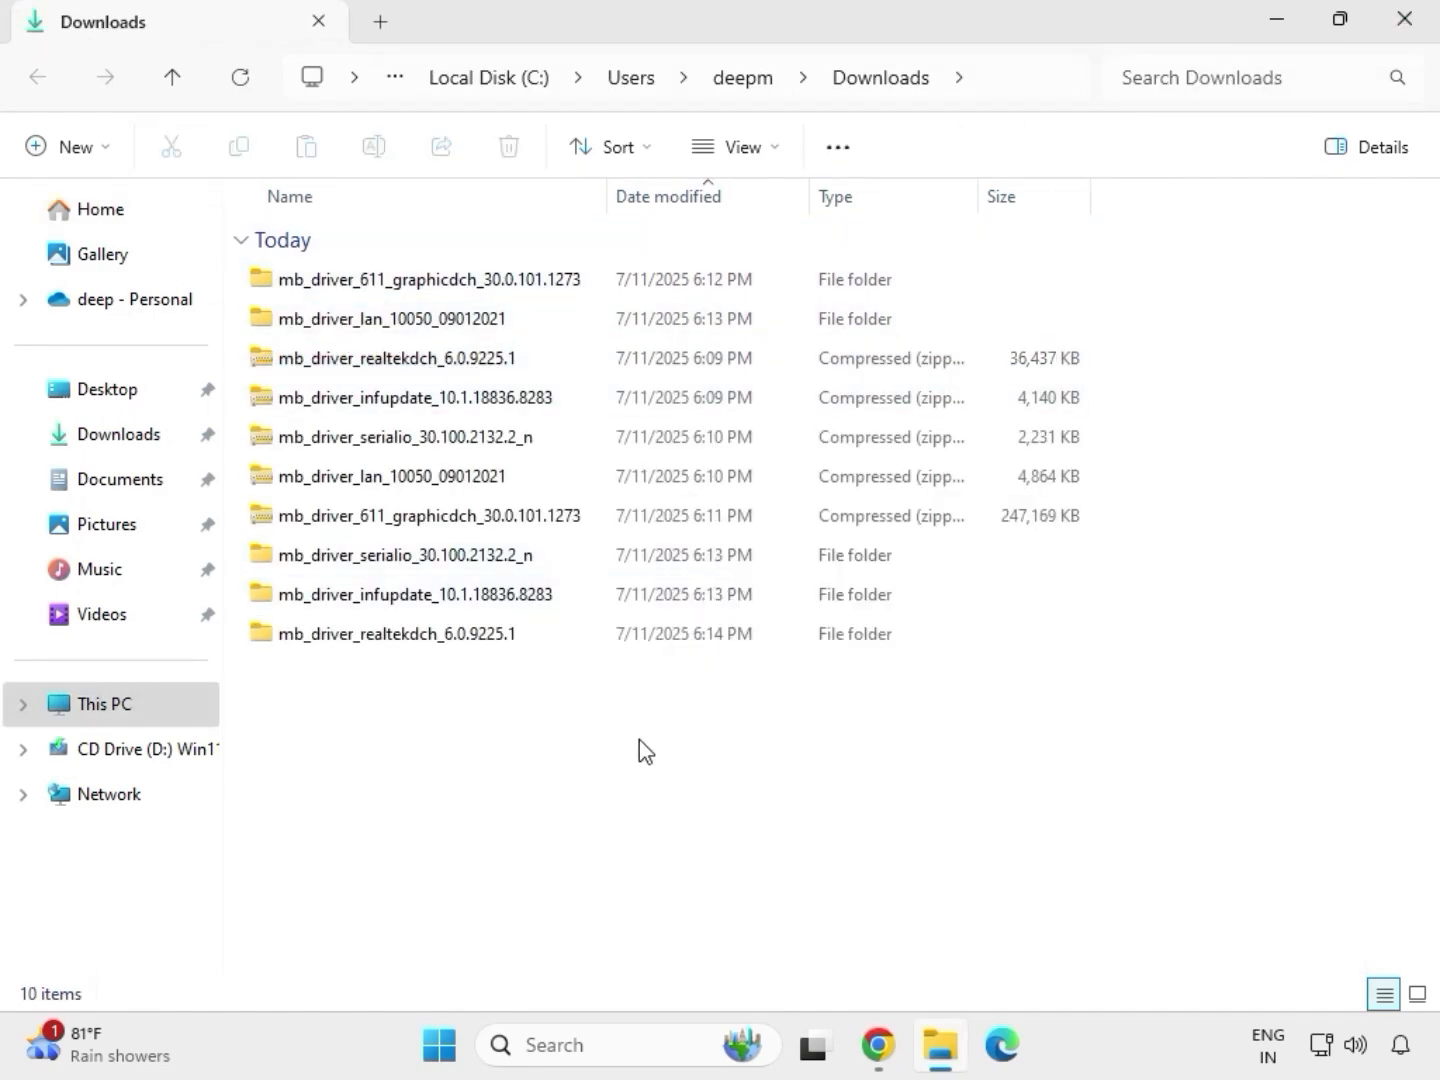
{"action": "right_click", "coordinate": [604, 746]}
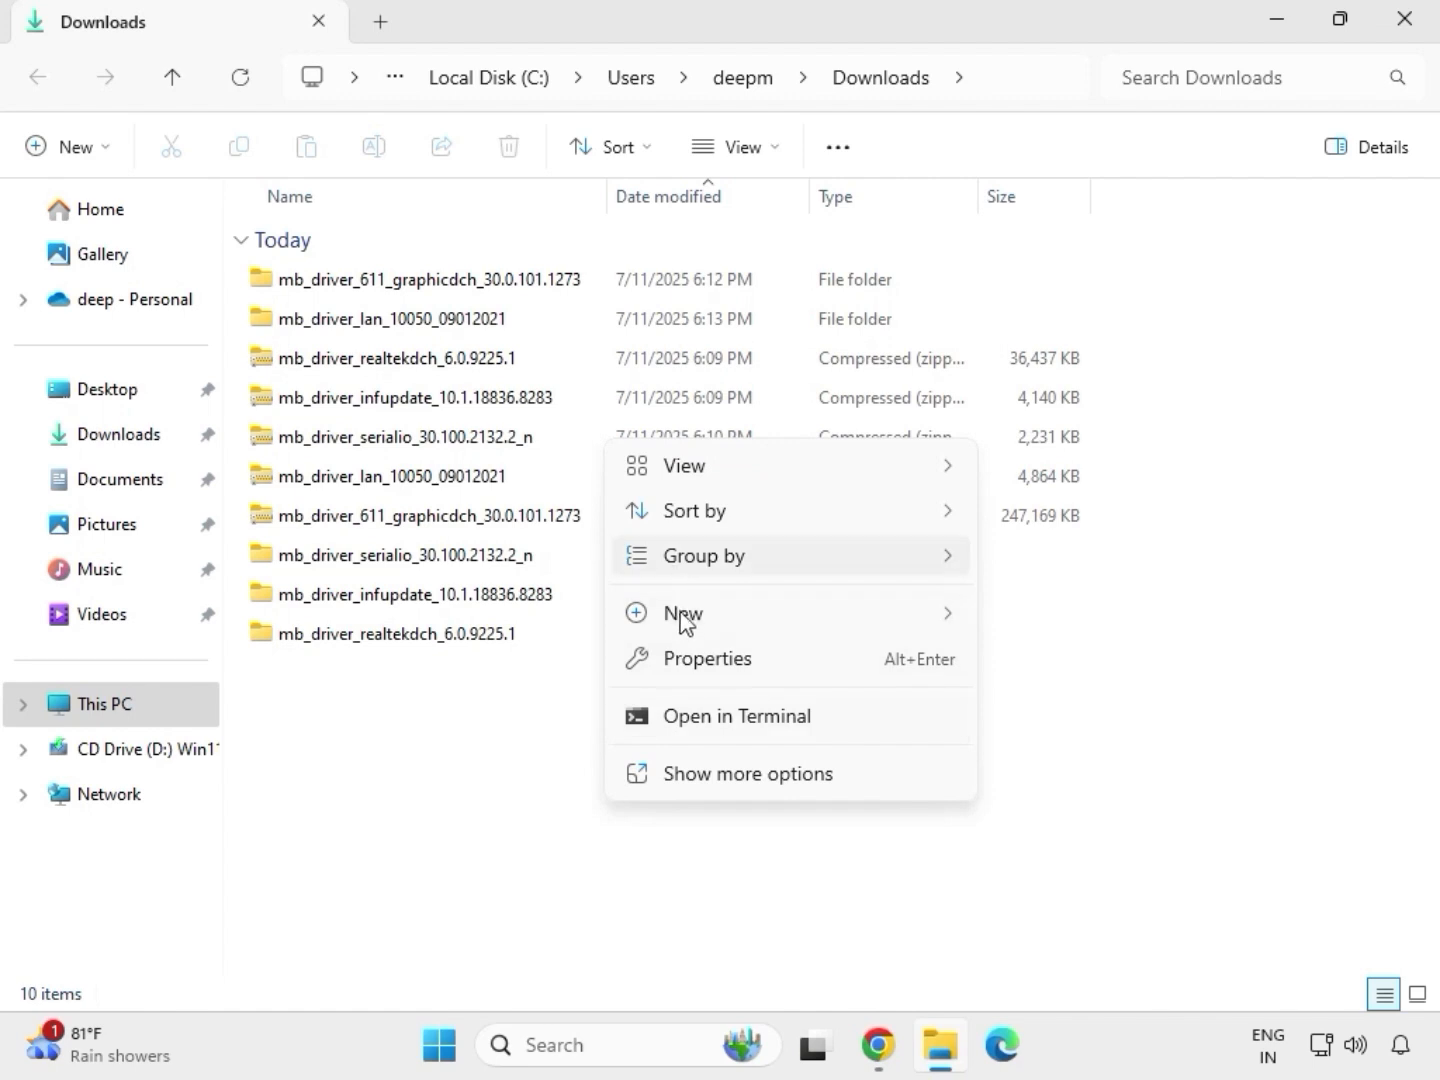
{"action": "mouse_move", "coordinate": [679, 628]}
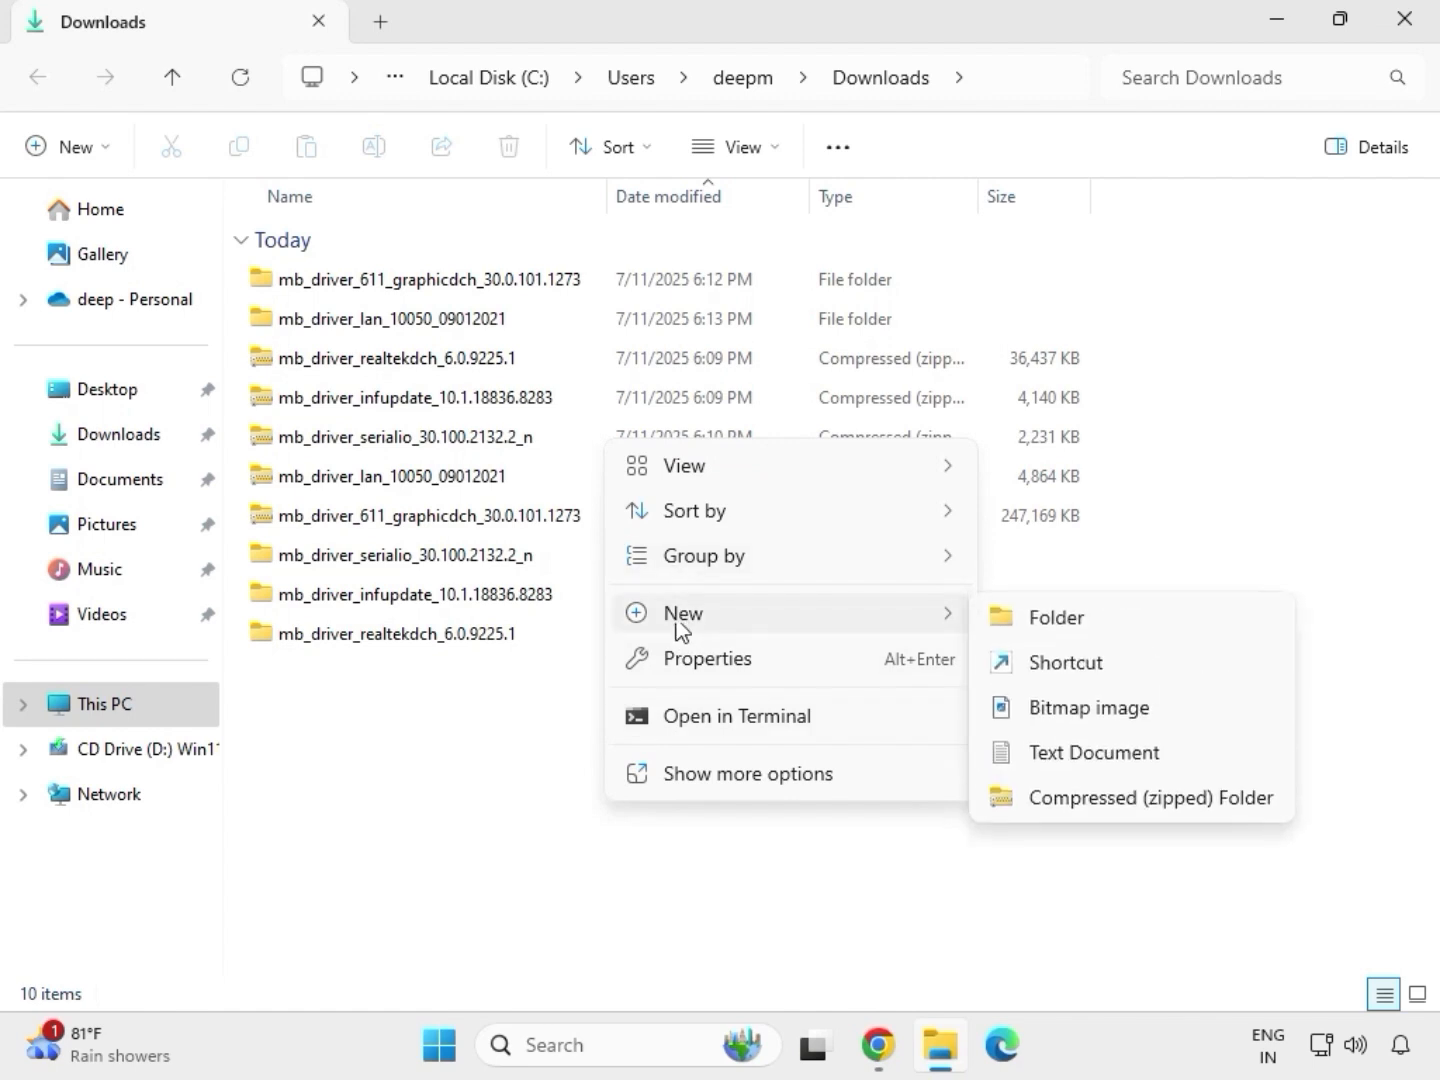
{"action": "left_click", "coordinate": [575, 715]}
{"action": "right_click", "coordinate": [574, 716]}
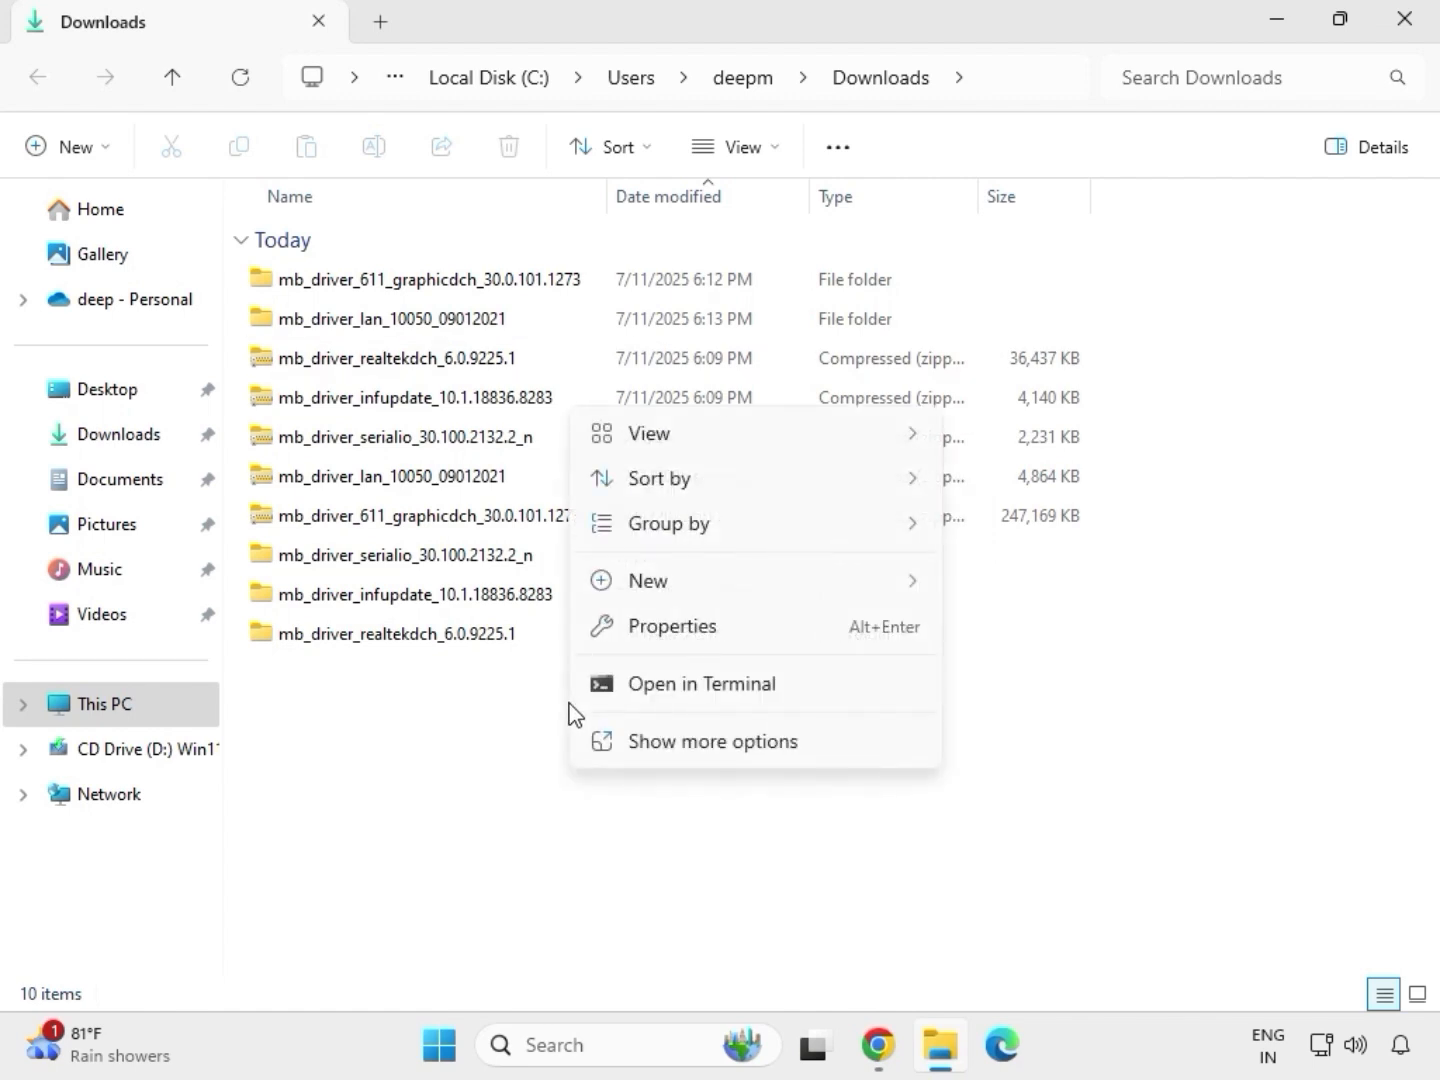
{"action": "left_click", "coordinate": [655, 741]}
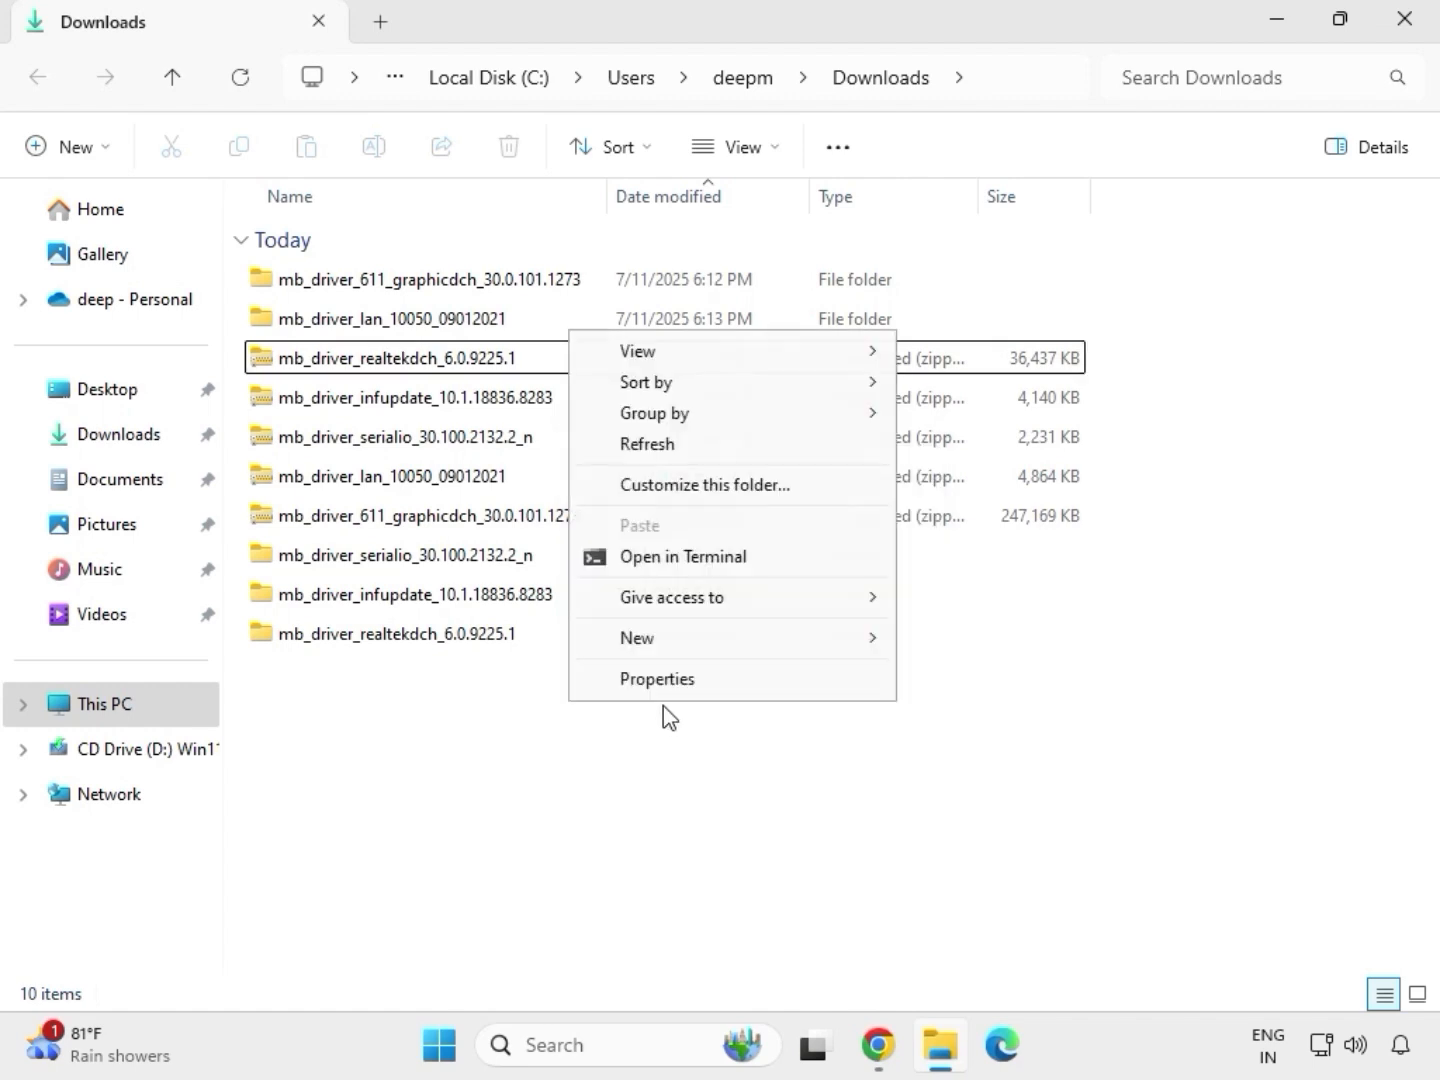
{"action": "left_click", "coordinate": [662, 446]}
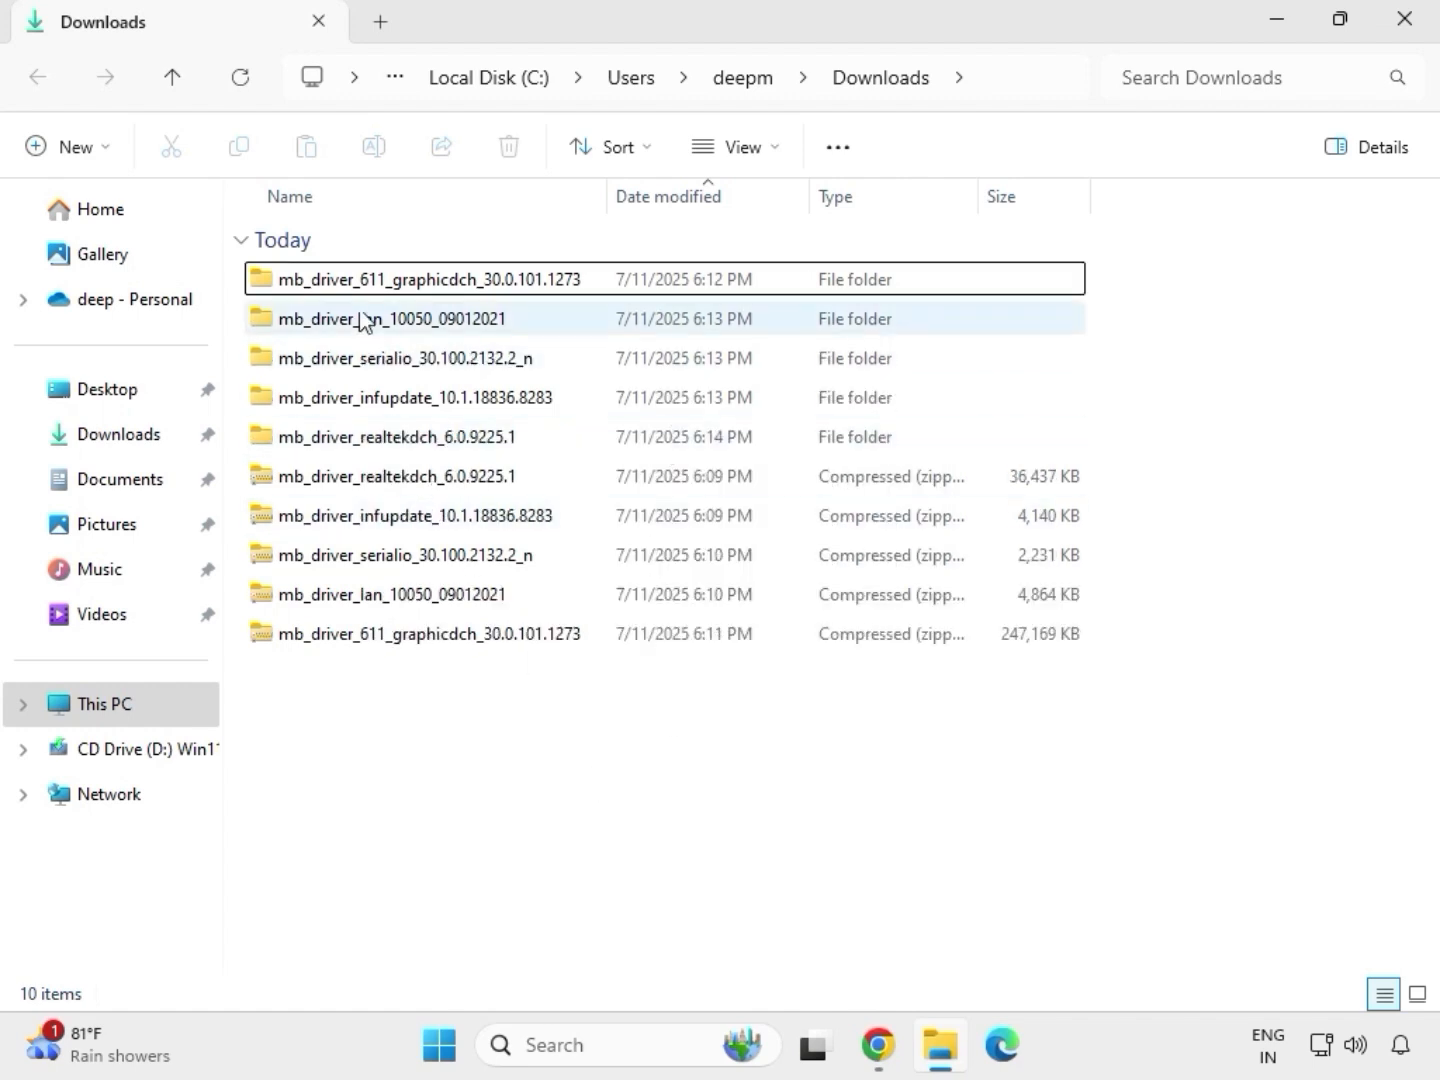
Open the extracted mb_driver_611_graphicdch_30.0.101.1273 folder and run its setup application as administrator, allowing it to make changes to the device.
{"action": "left_click_drag", "start_coordinate": [1108, 455], "coordinate": [469, 296]}
{"action": "left_click", "coordinate": [469, 296]}
{"action": "double_click", "coordinate": [464, 285]}
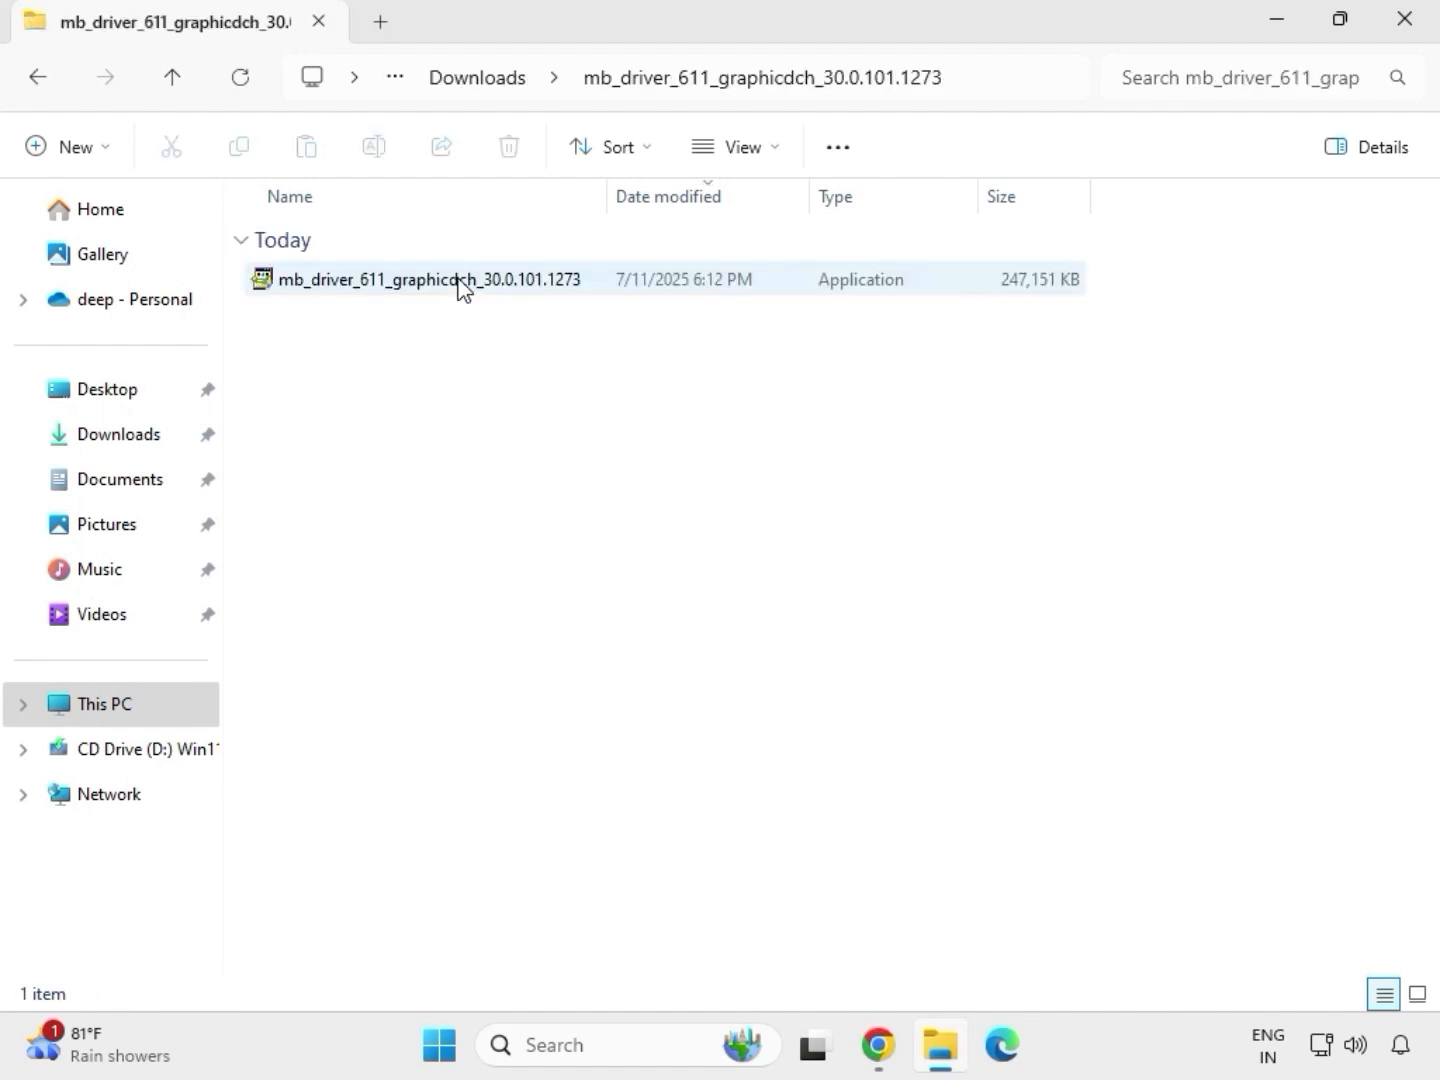
{"action": "left_click", "coordinate": [401, 289]}
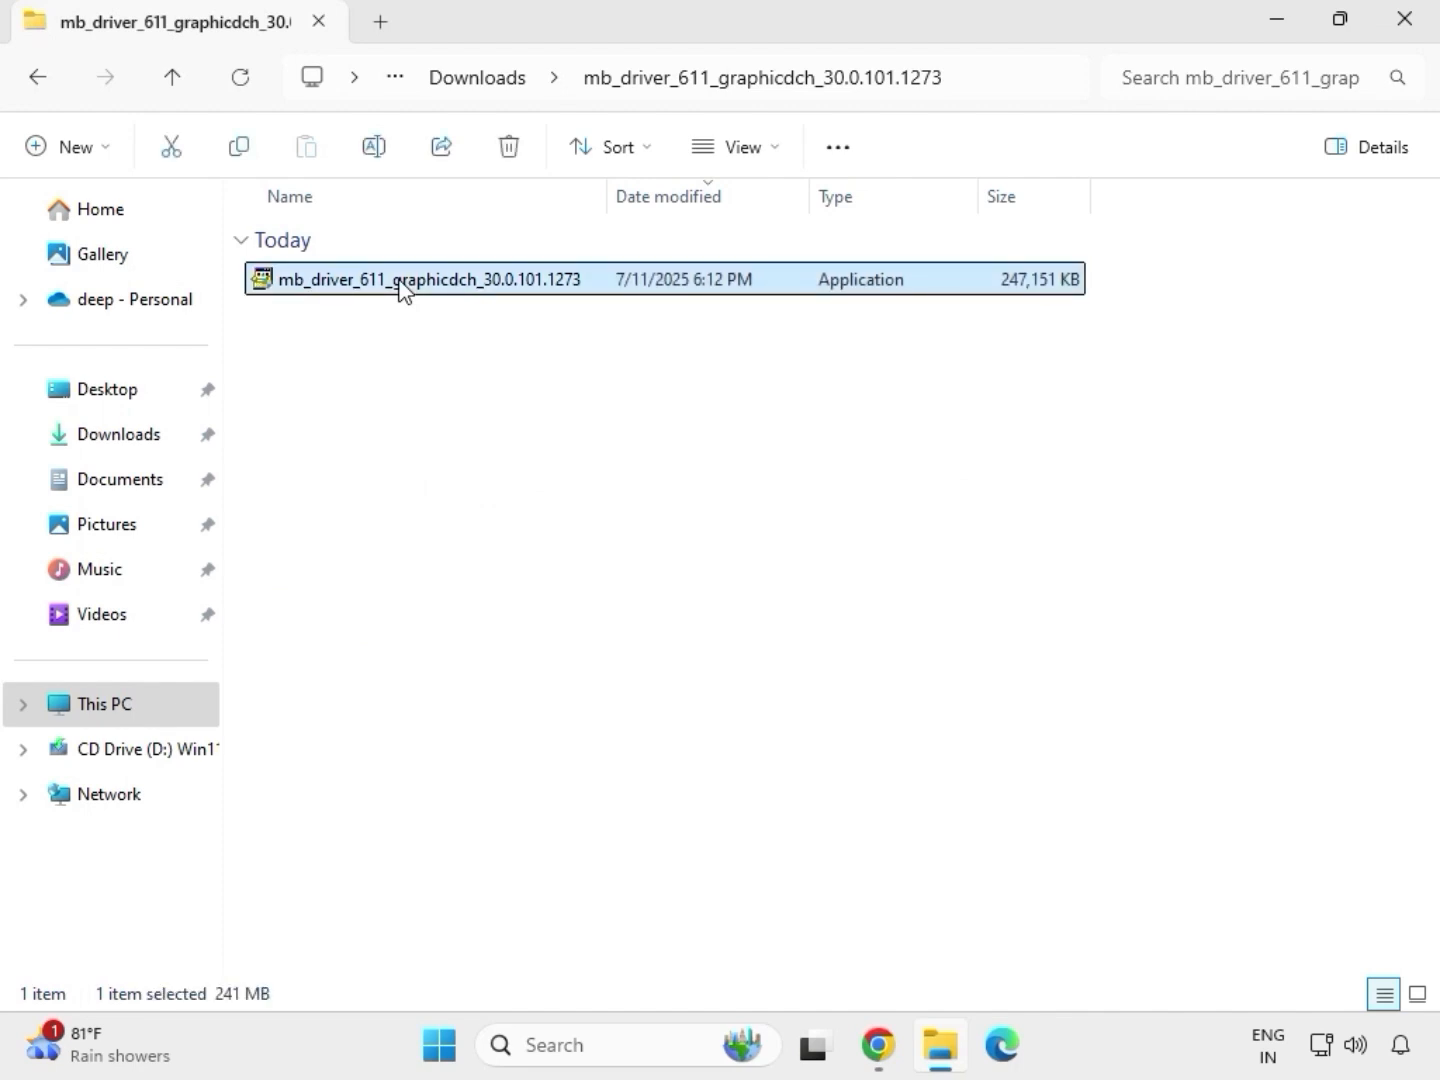
{"action": "right_click", "coordinate": [432, 332]}
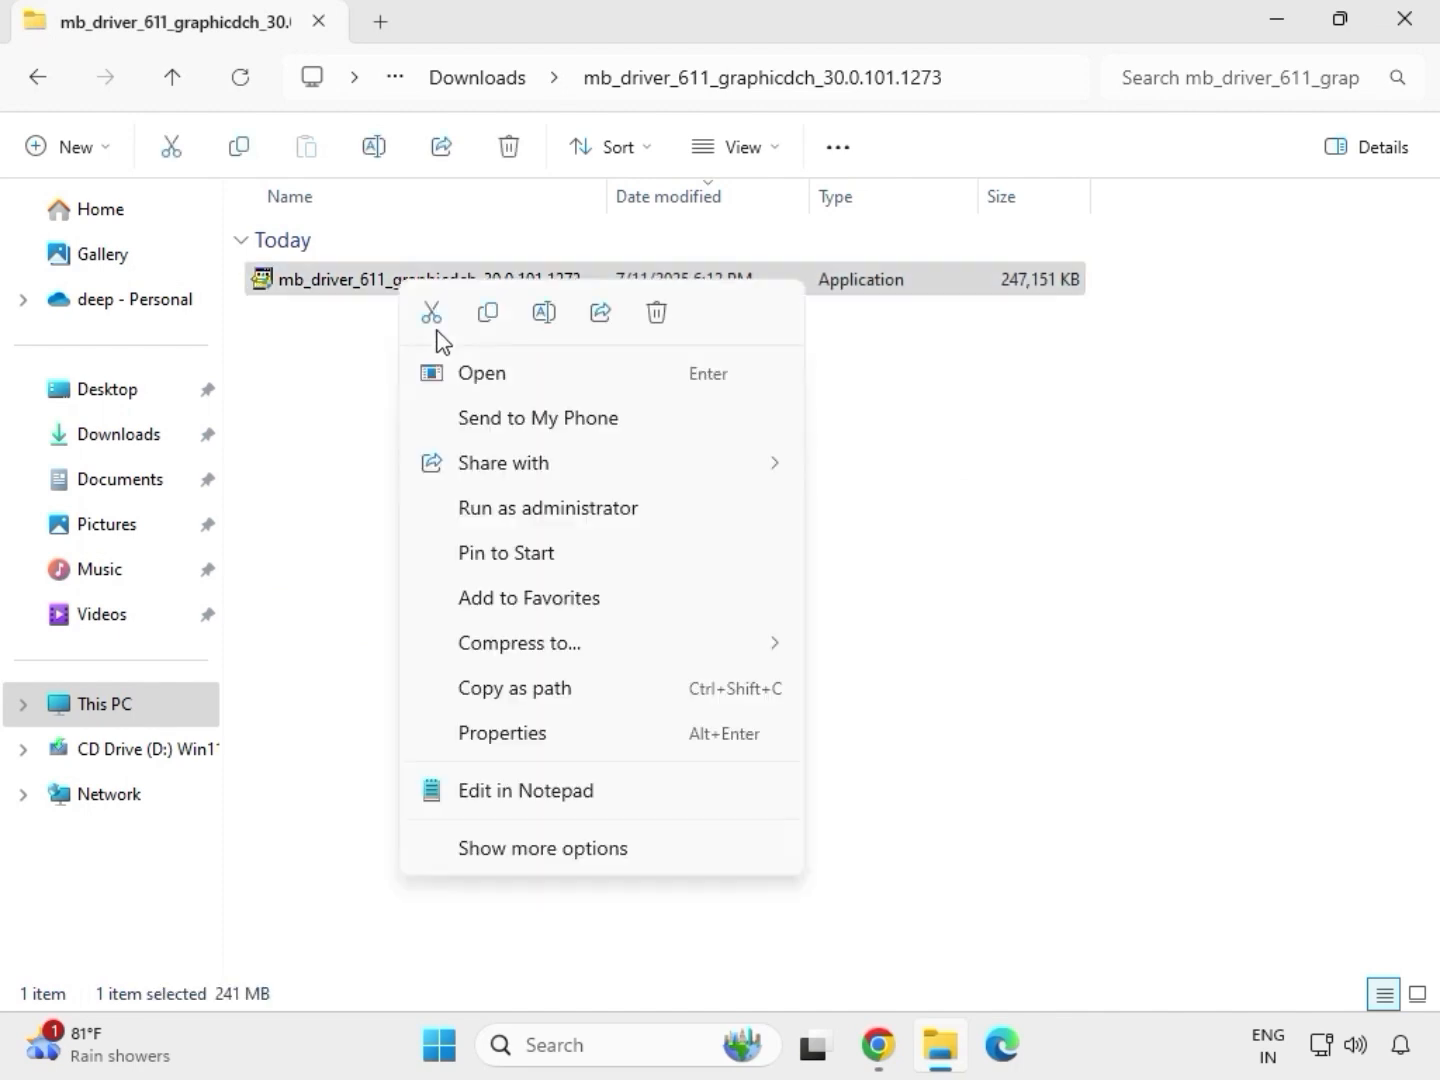
{"action": "left_click", "coordinate": [530, 509]}
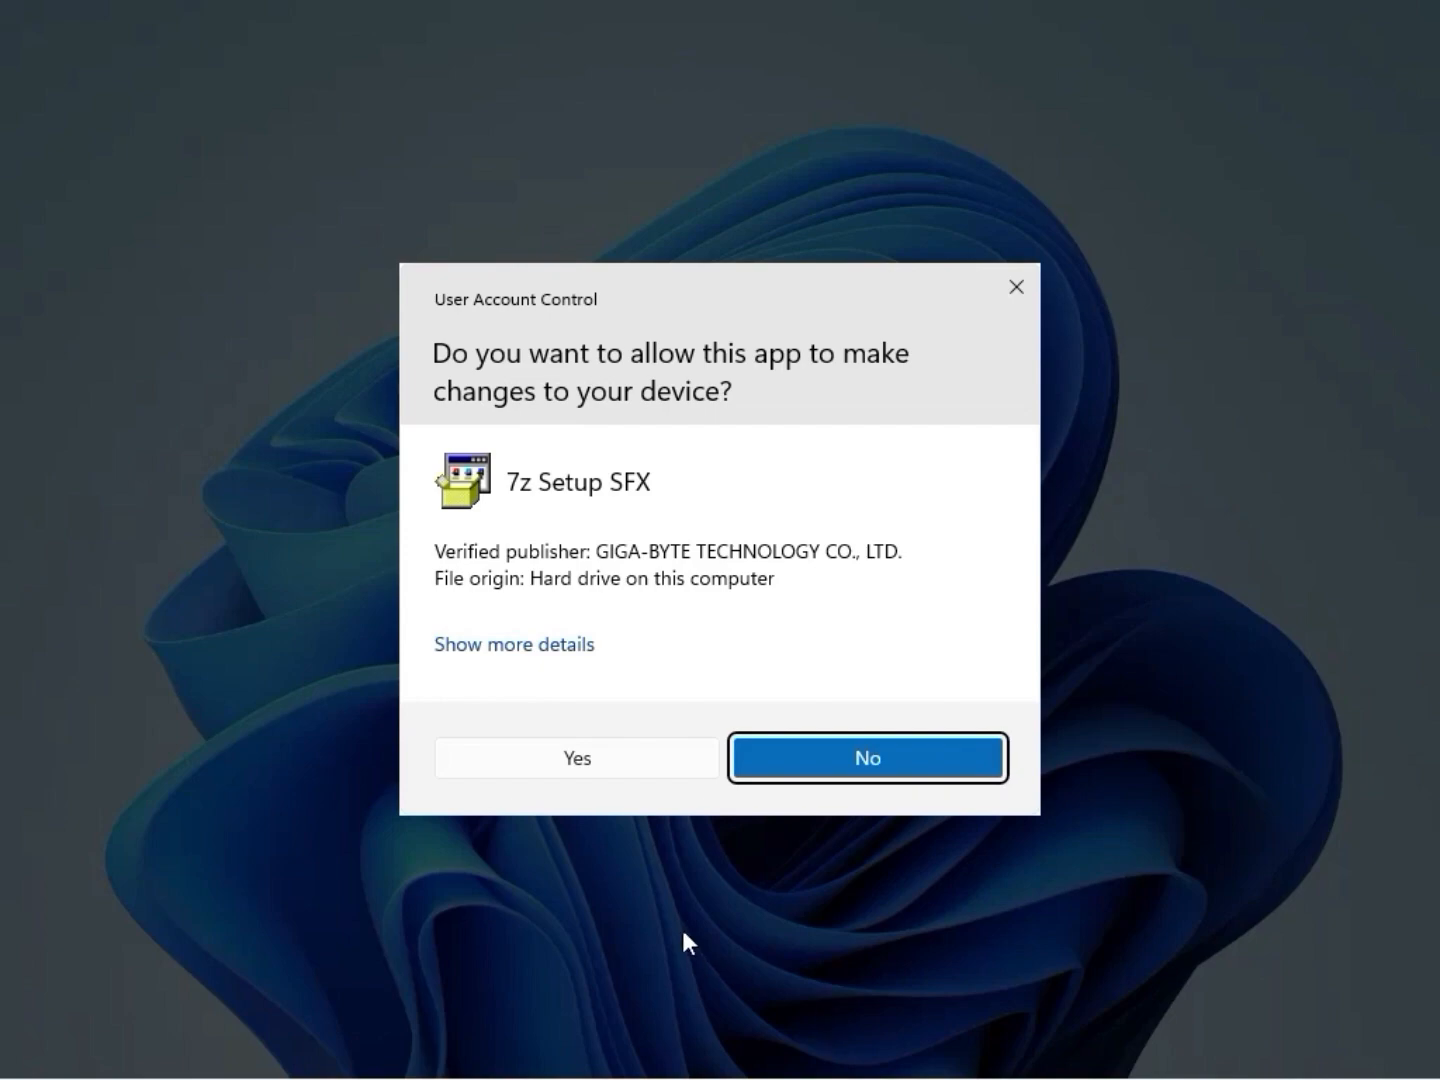
{"action": "left_click", "coordinate": [601, 759]}
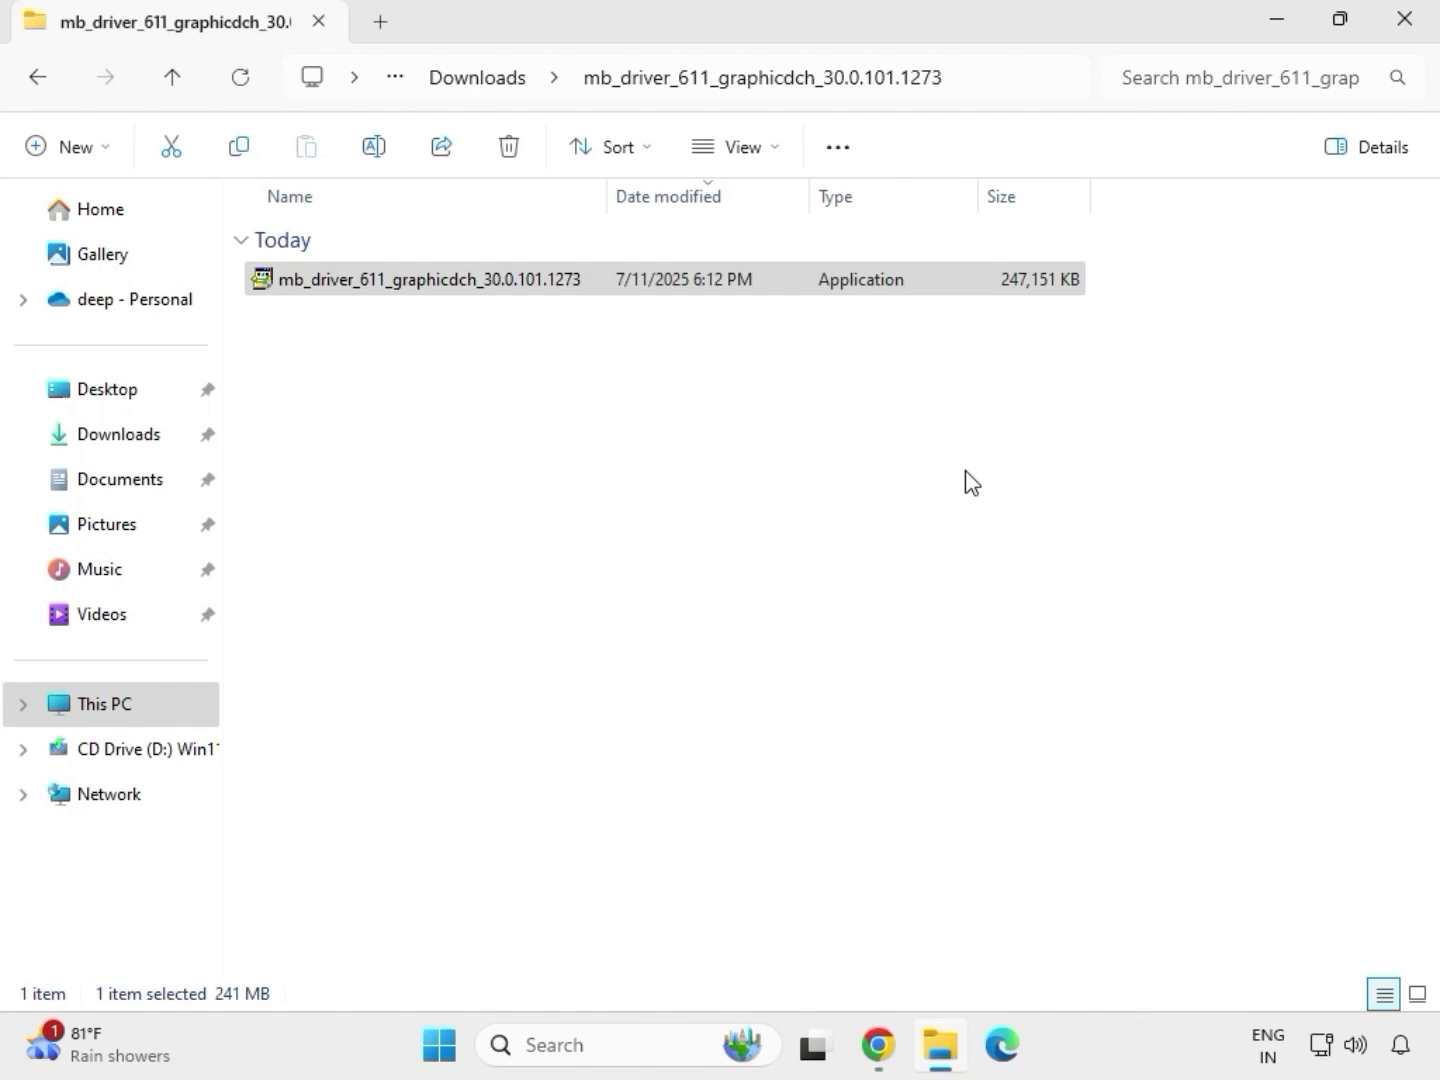
Close the graphics driver folder window, reopen the Downloads folder and select the extracted mb_driver_lan_10050_09012021 folder.
{"action": "left_click", "coordinate": [1412, 25]}
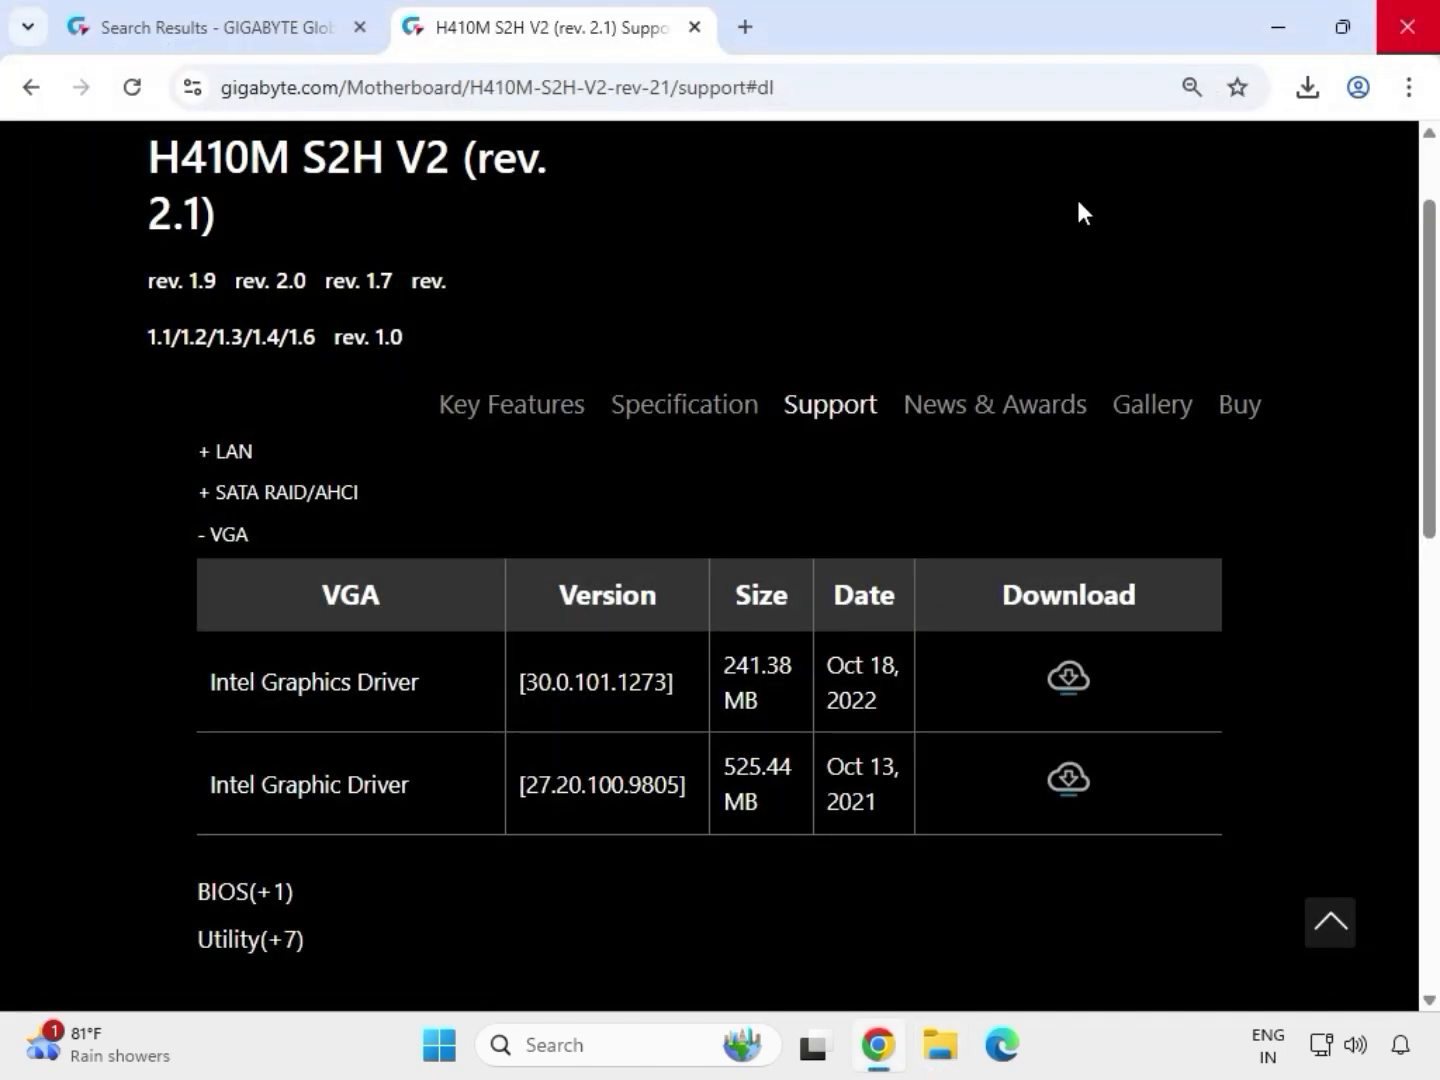
{"action": "left_click", "coordinate": [943, 1062]}
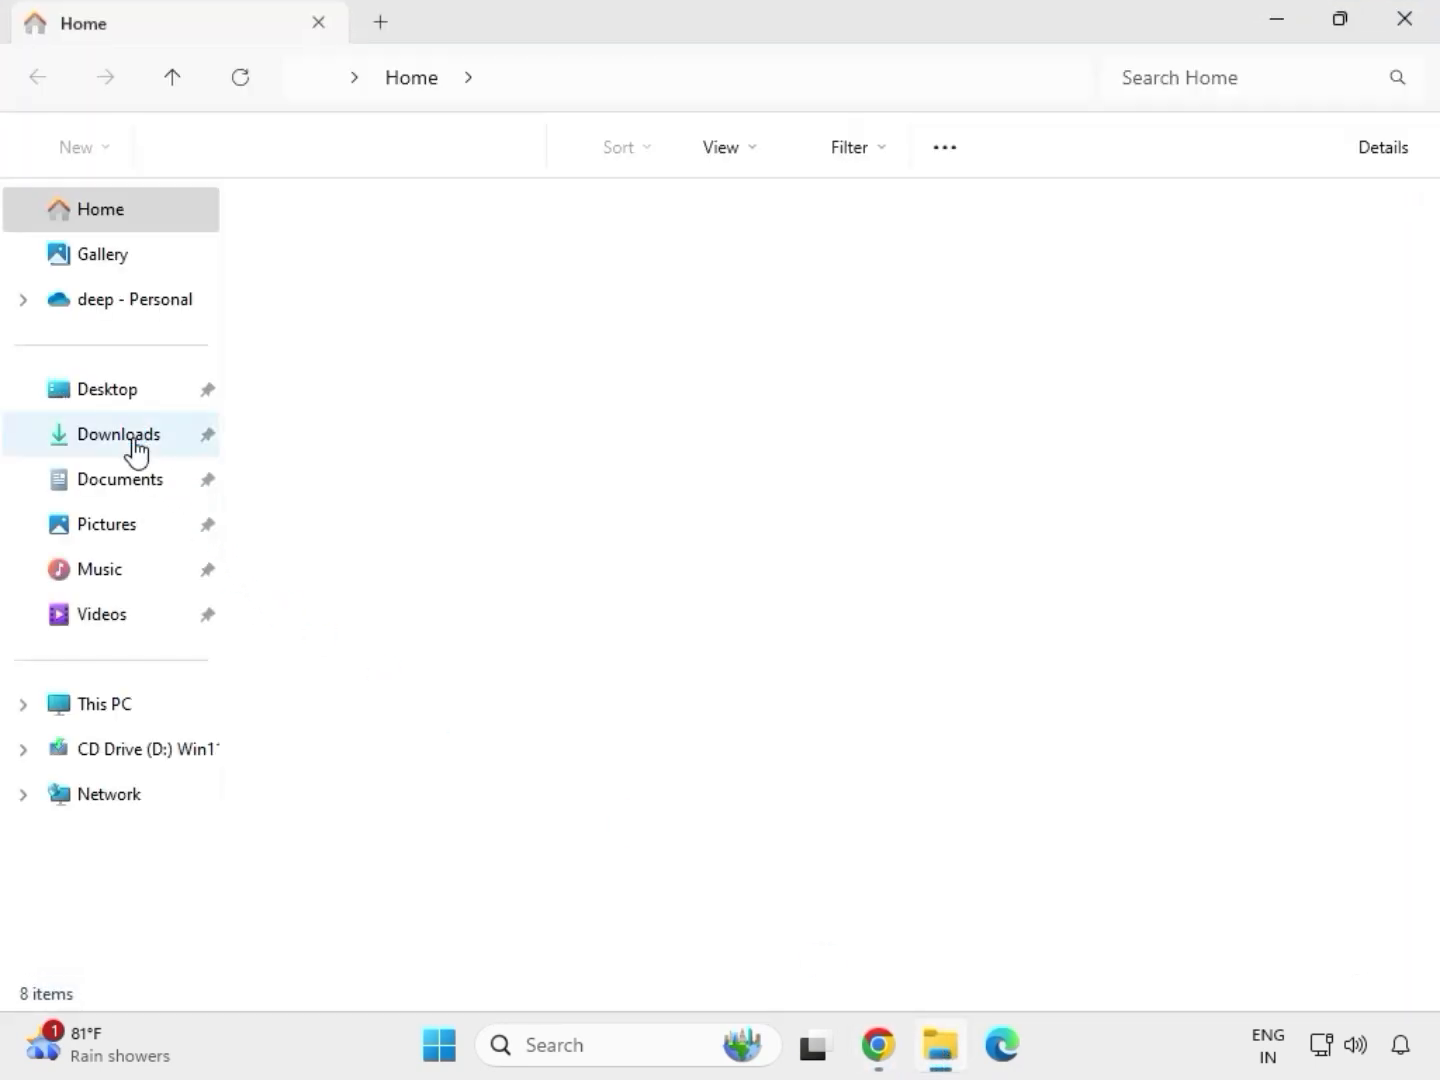
{"action": "left_click", "coordinate": [133, 437]}
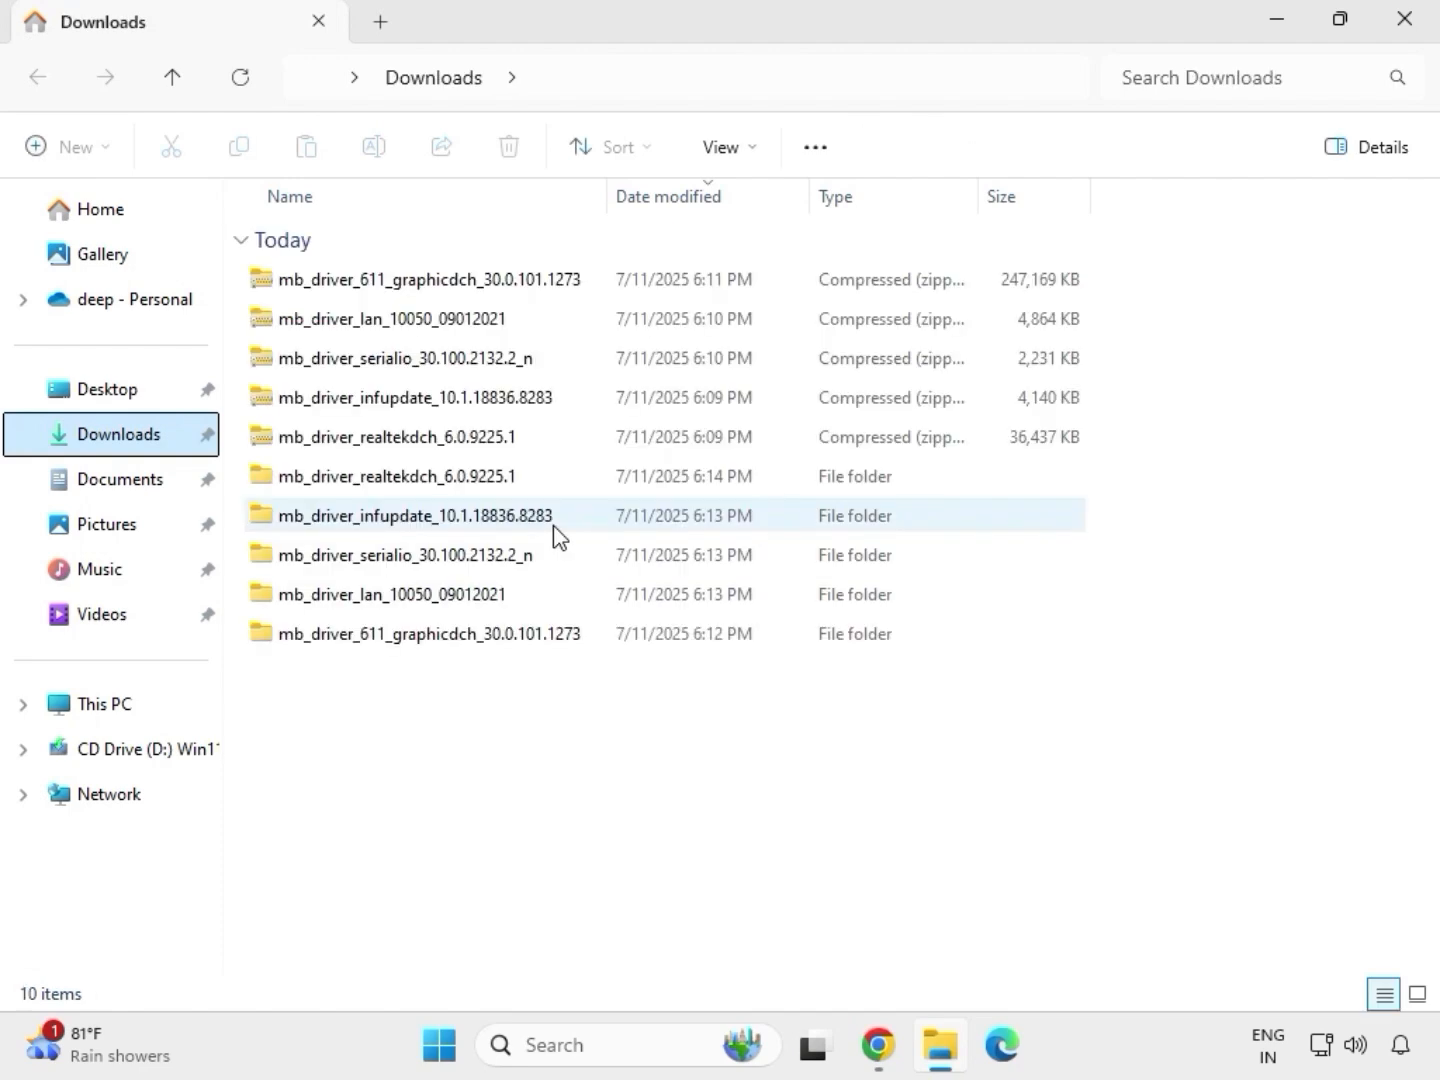
{"action": "left_click", "coordinate": [409, 478]}
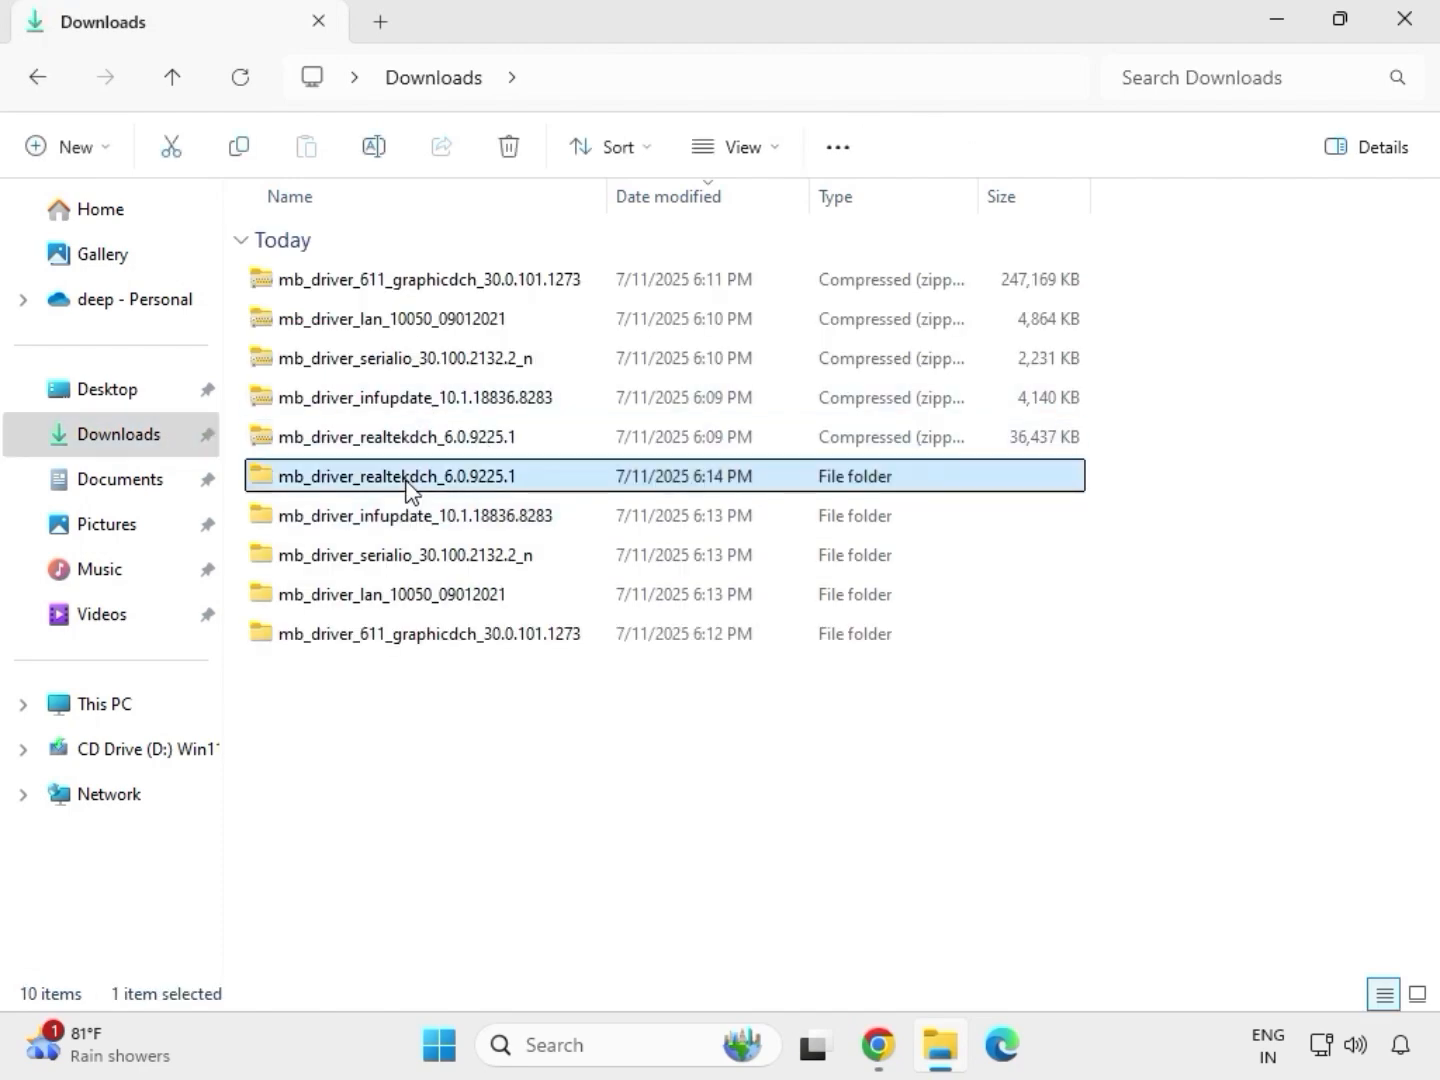
{"action": "left_click", "coordinate": [464, 635]}
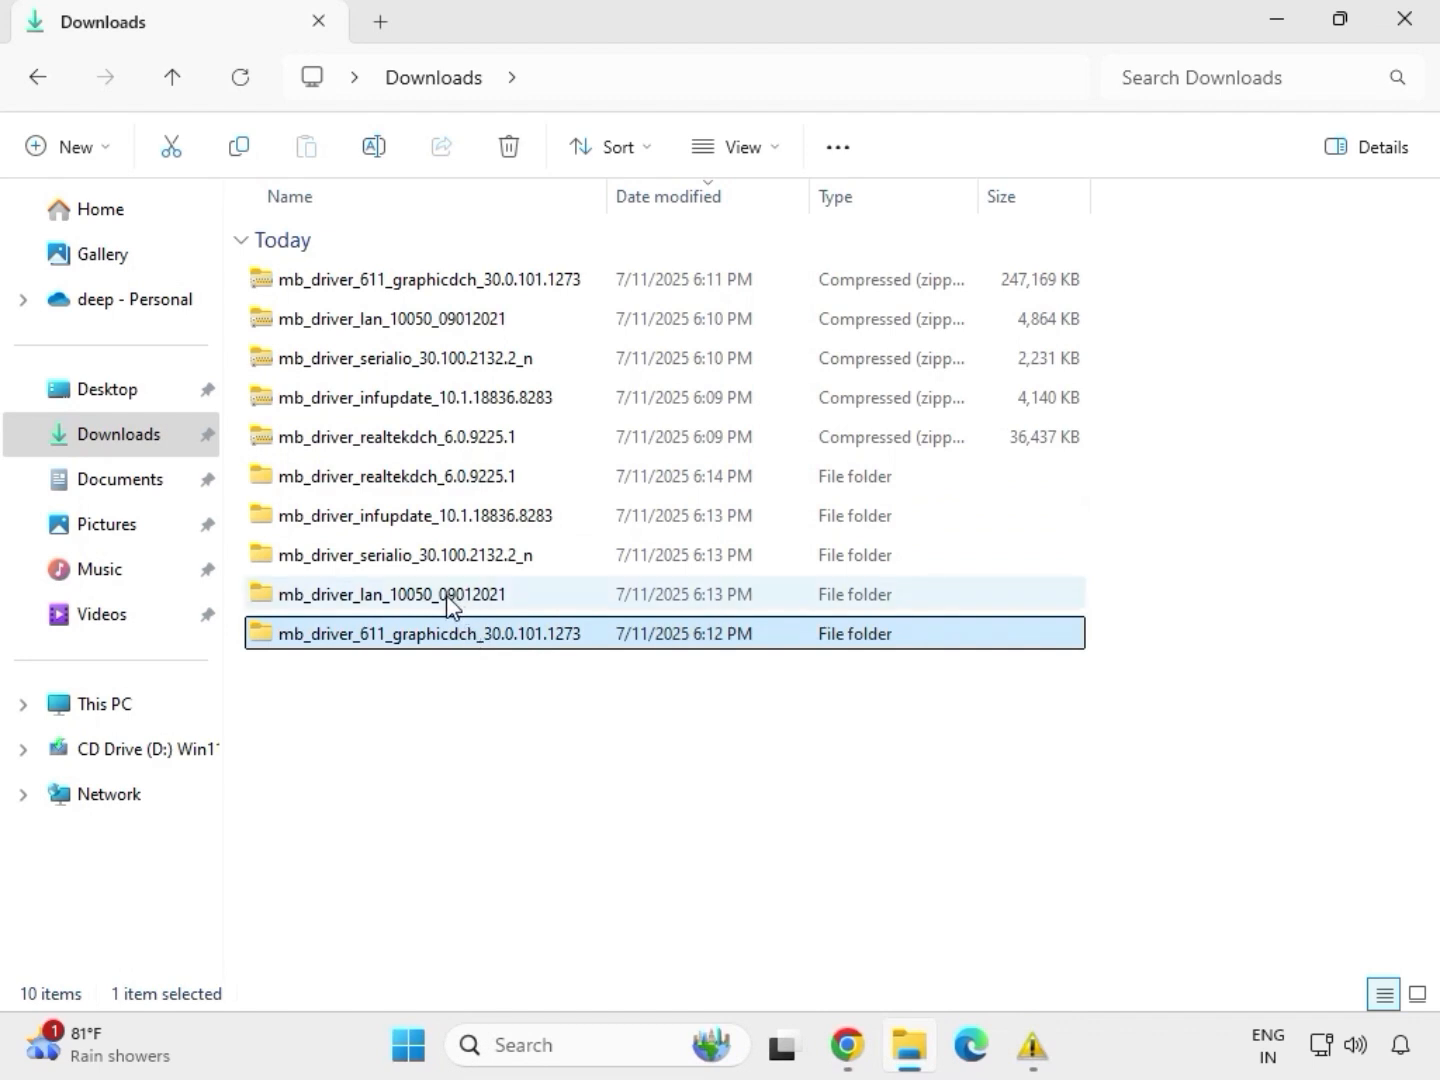
{"action": "left_click", "coordinate": [446, 598]}
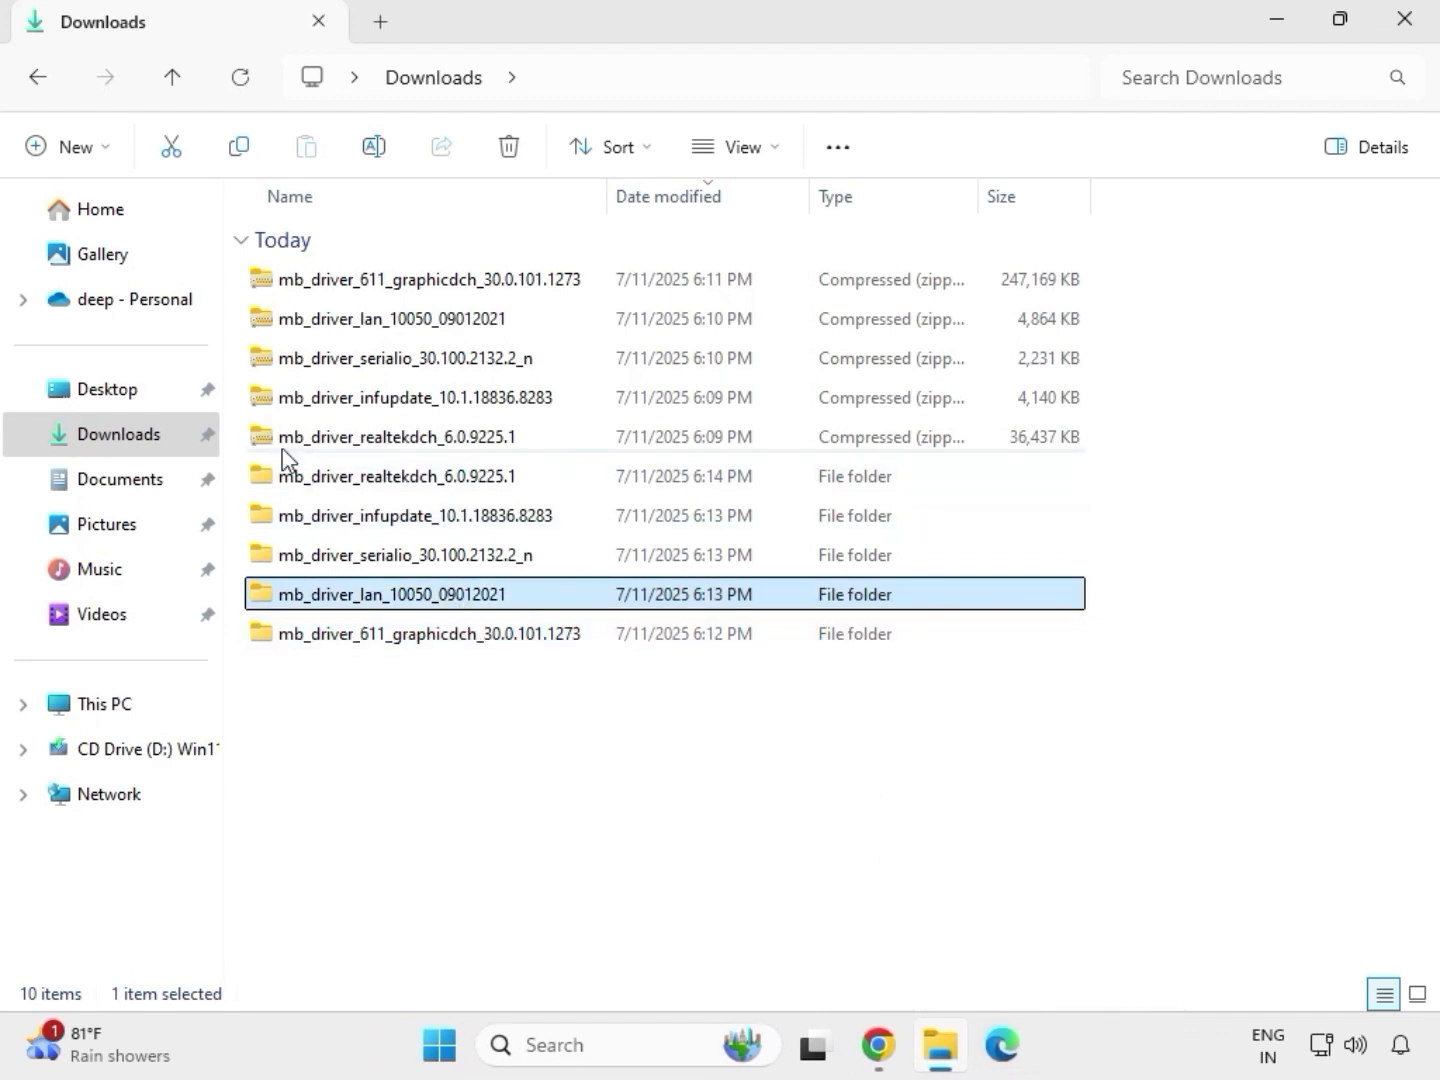
Run the Install_Win10_10050_09012021 application from the extracted mb_driver_lan_10050_09012021 folder, allowing it to make changes to the device.
{"action": "double_click", "coordinate": [447, 598]}
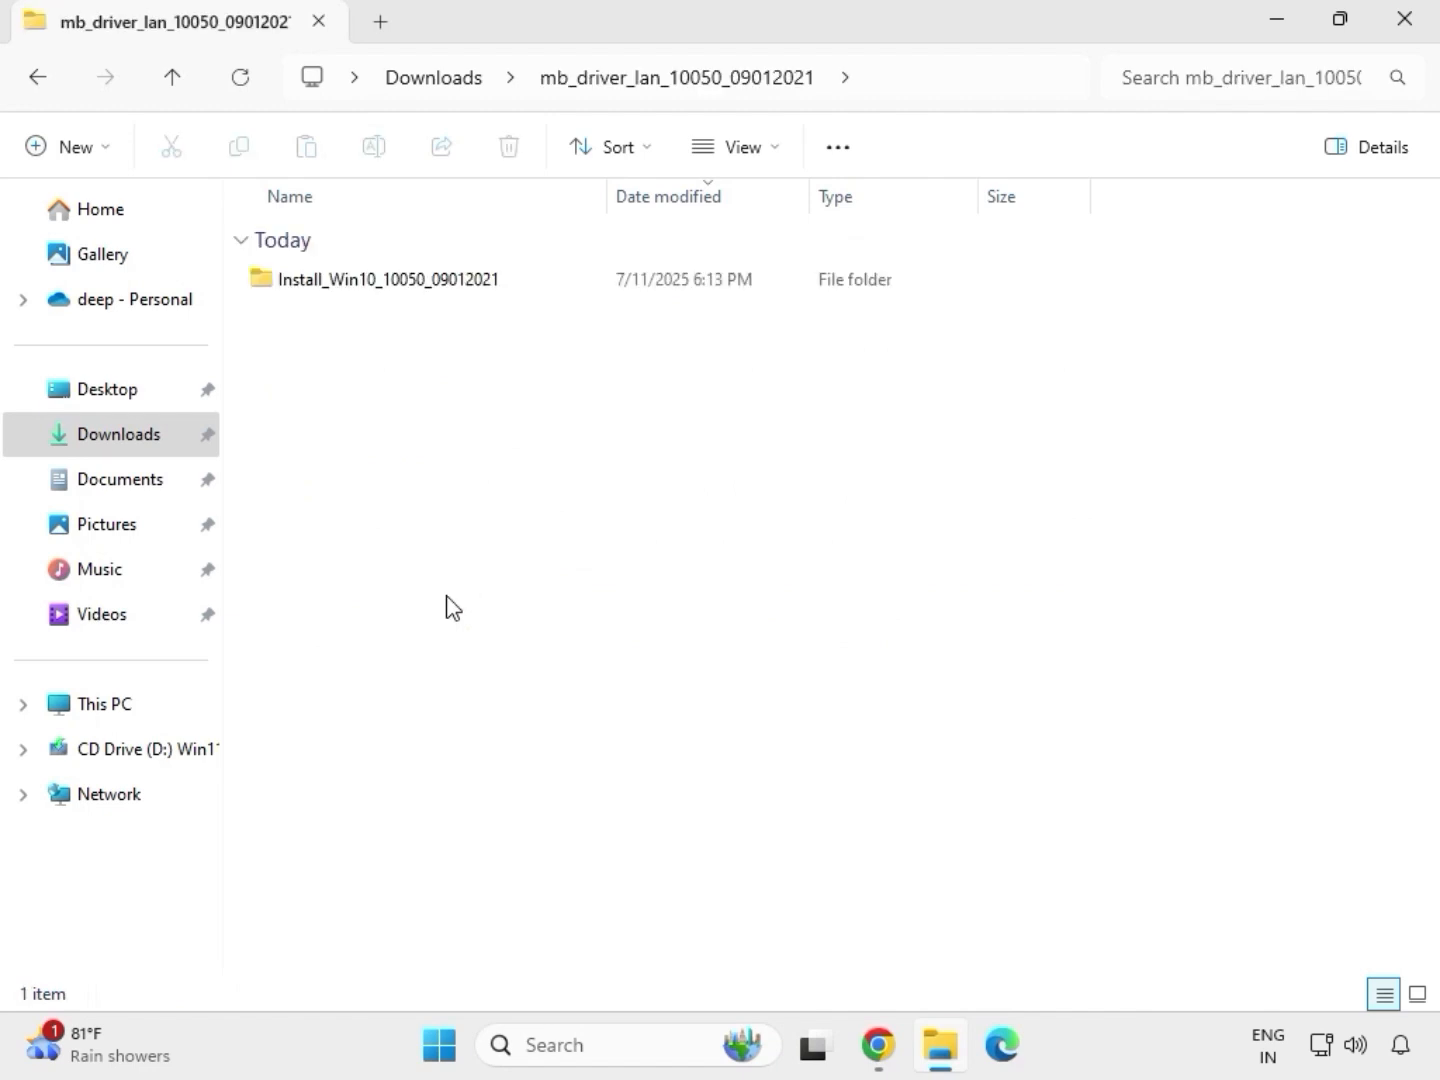
{"action": "double_click", "coordinate": [360, 285]}
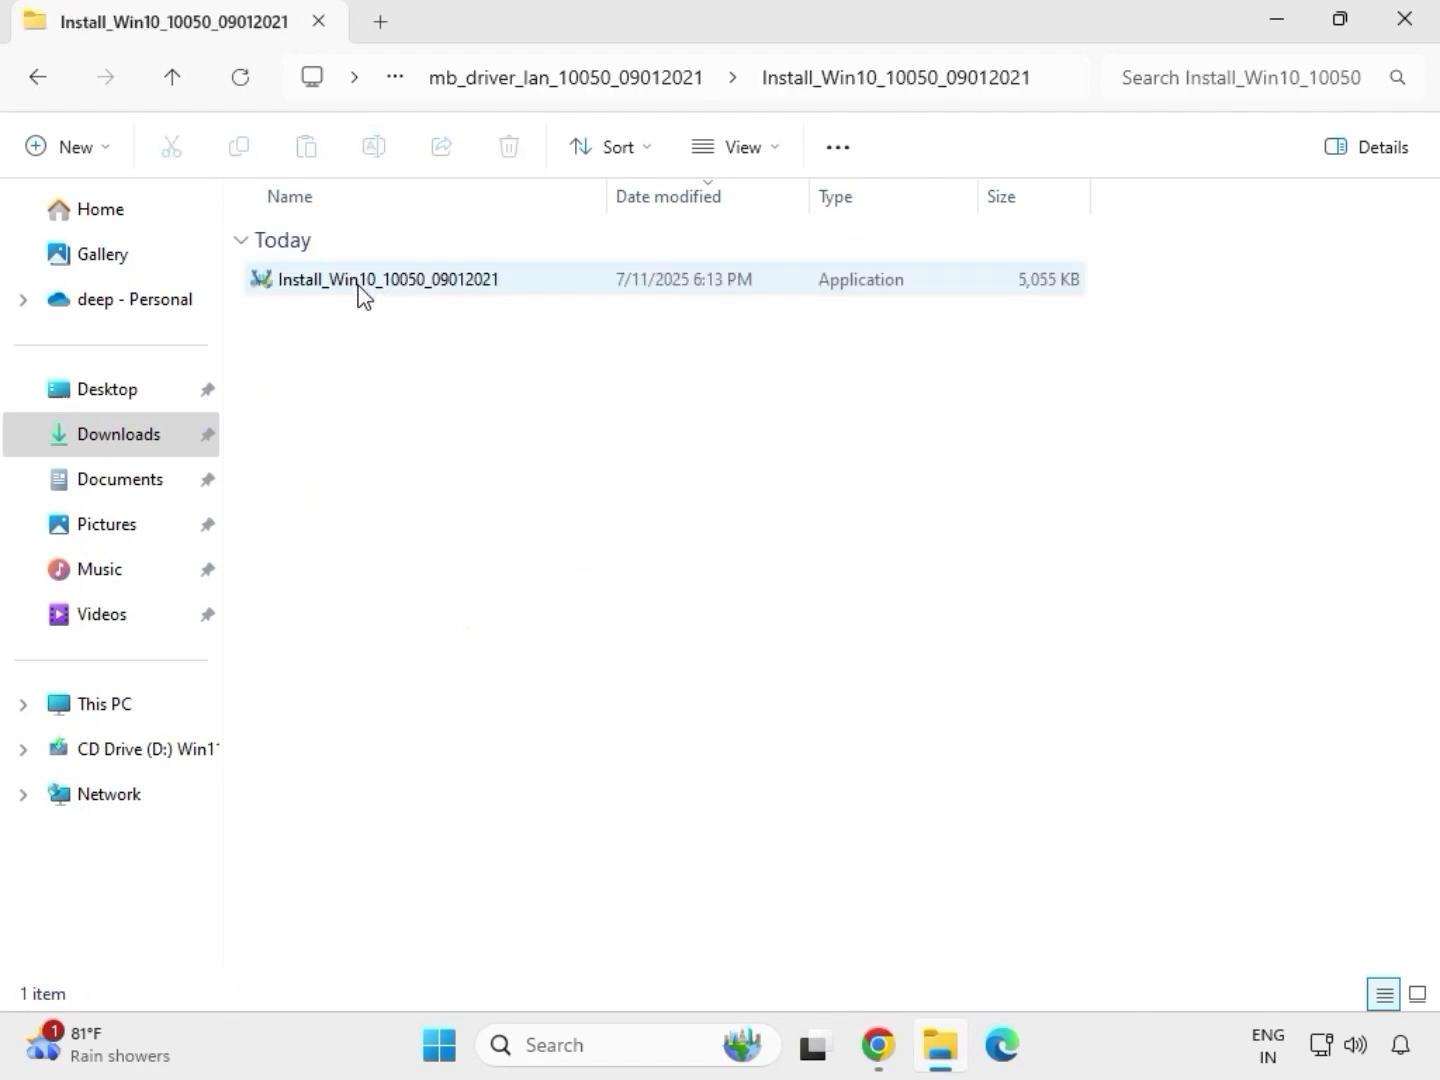
{"action": "double_click", "coordinate": [360, 284]}
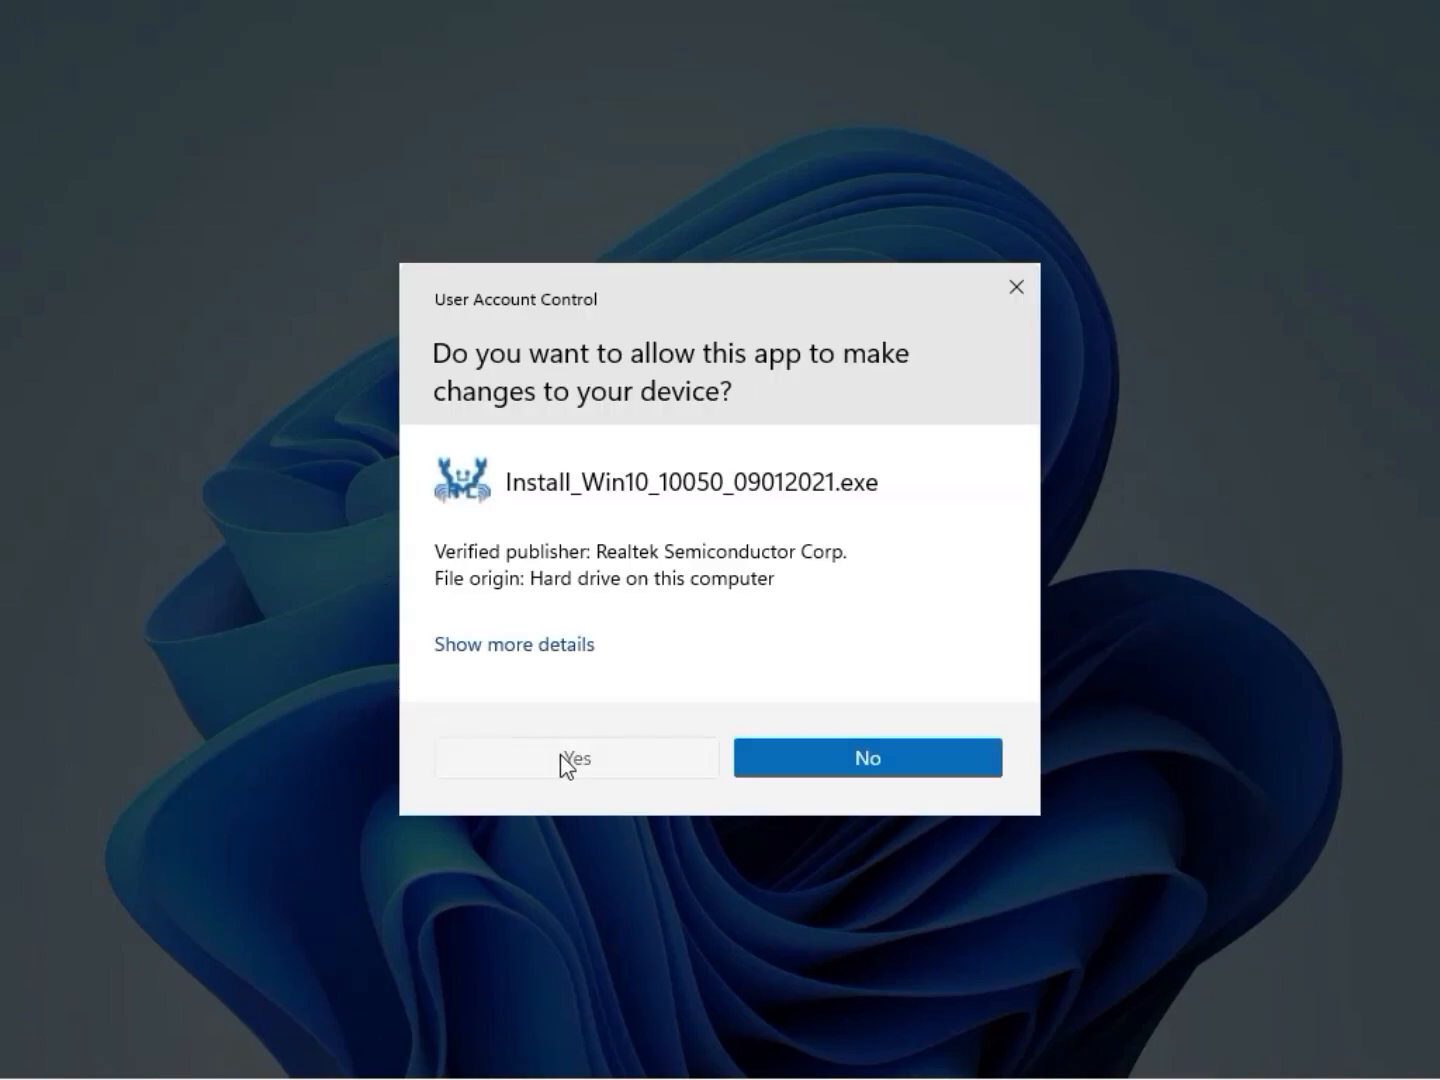
{"action": "left_click", "coordinate": [560, 758]}
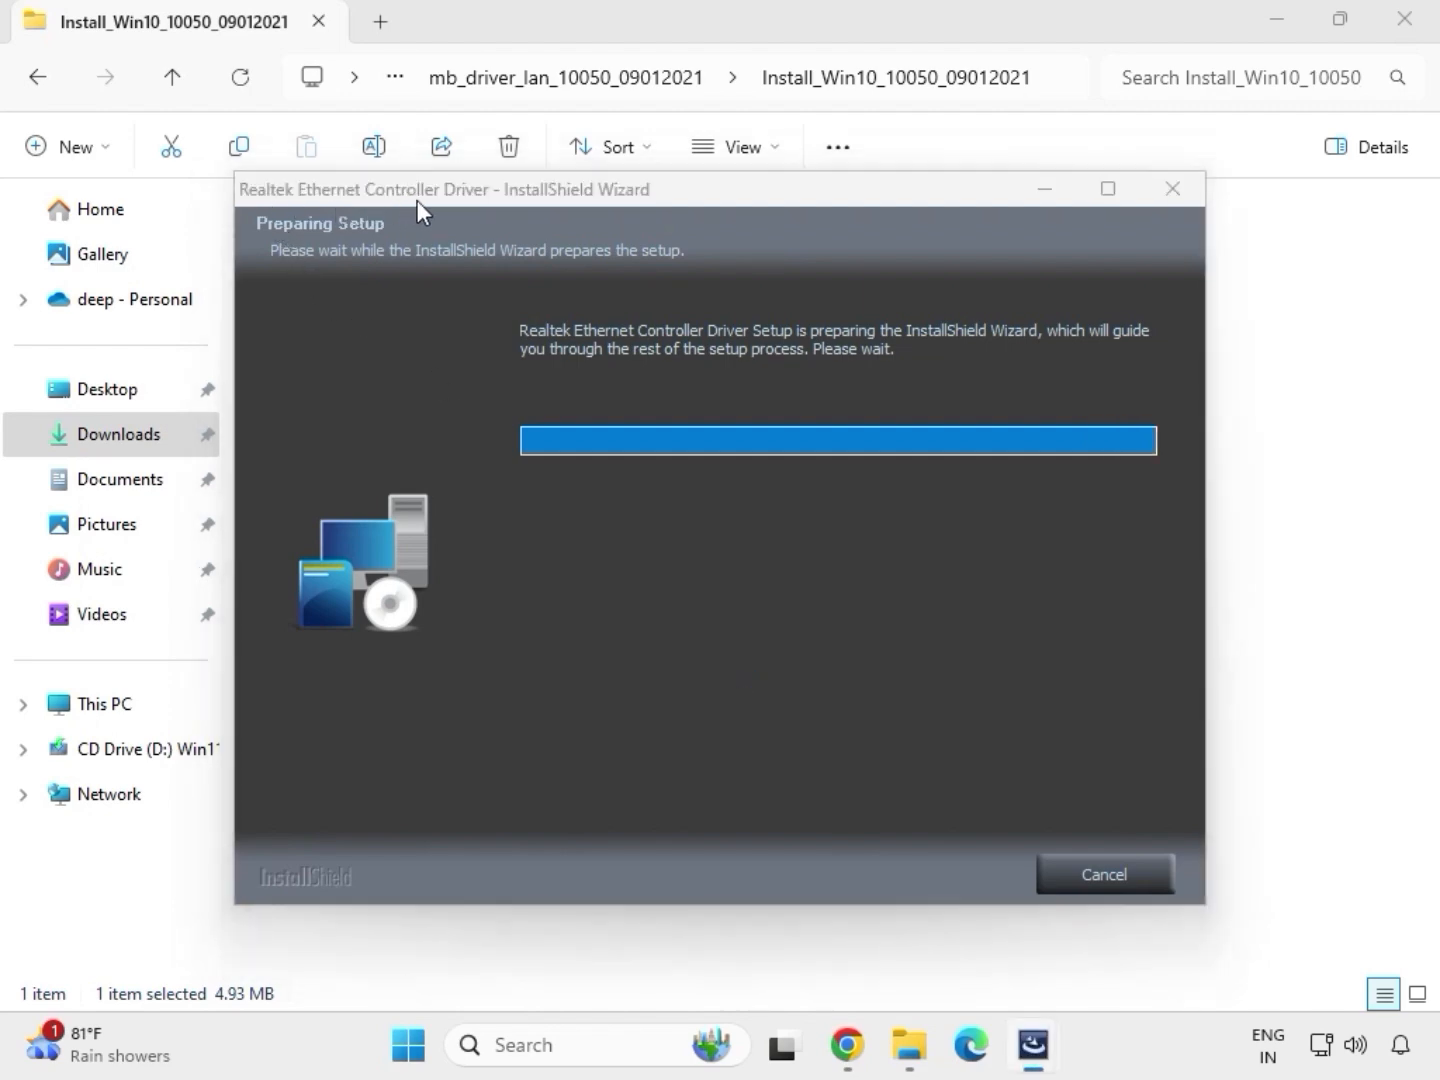
Complete the Realtek Ethernet Controller Driver wizard and go back to the Downloads folder.
{"action": "left_click", "coordinate": [919, 876]}
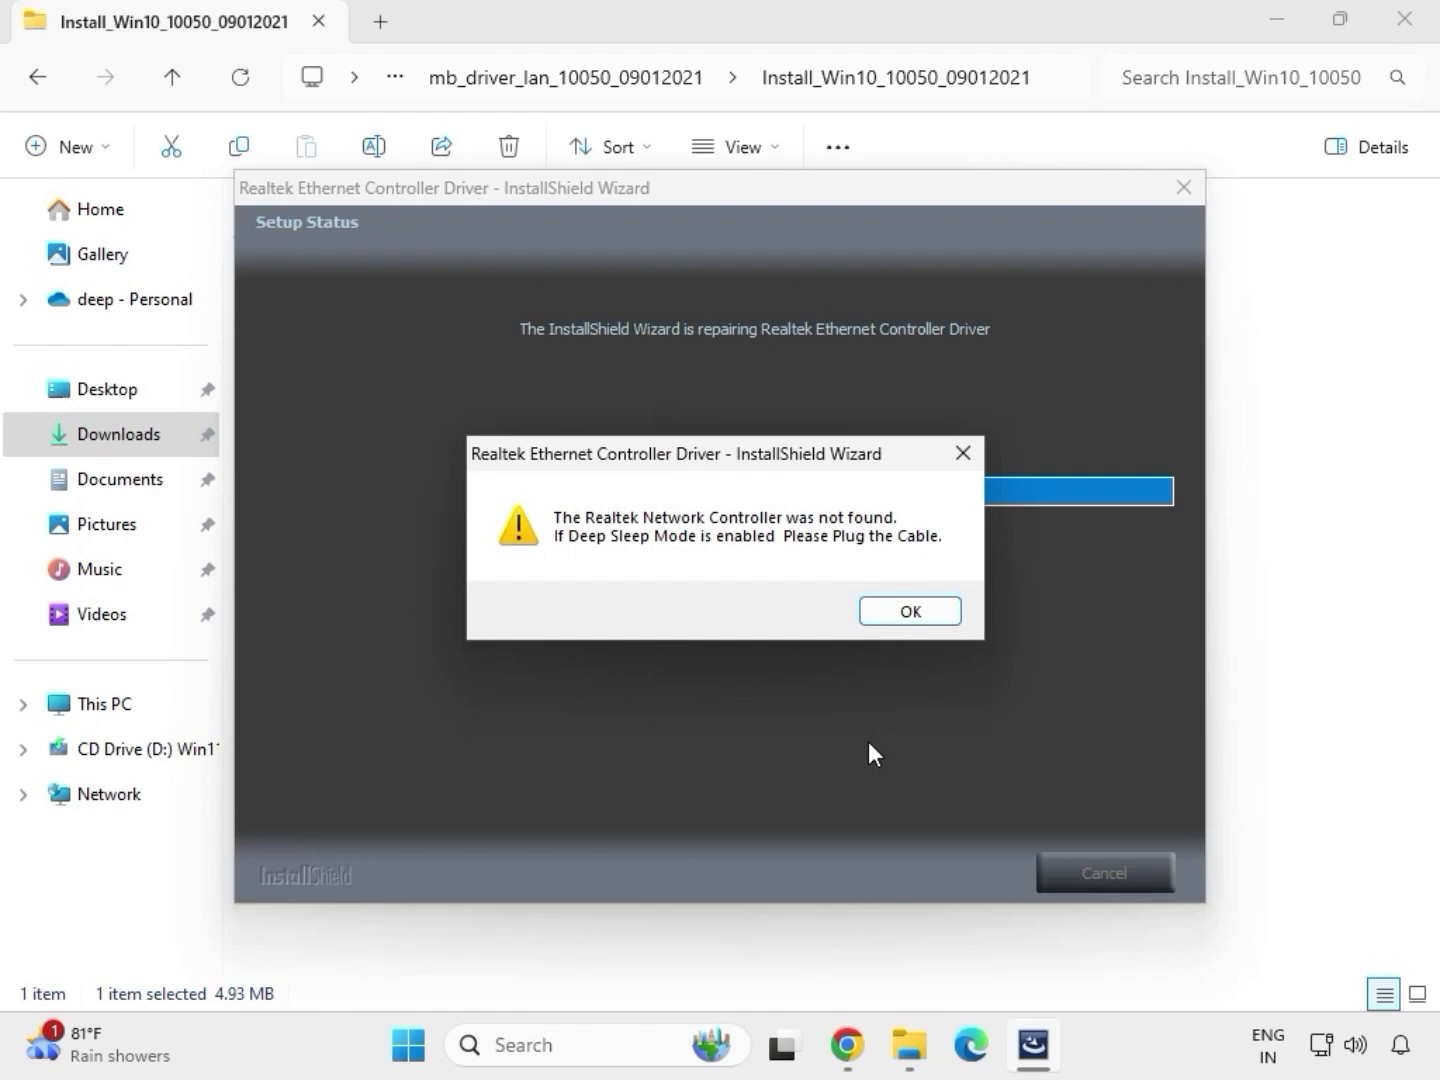
{"action": "left_click", "coordinate": [877, 605]}
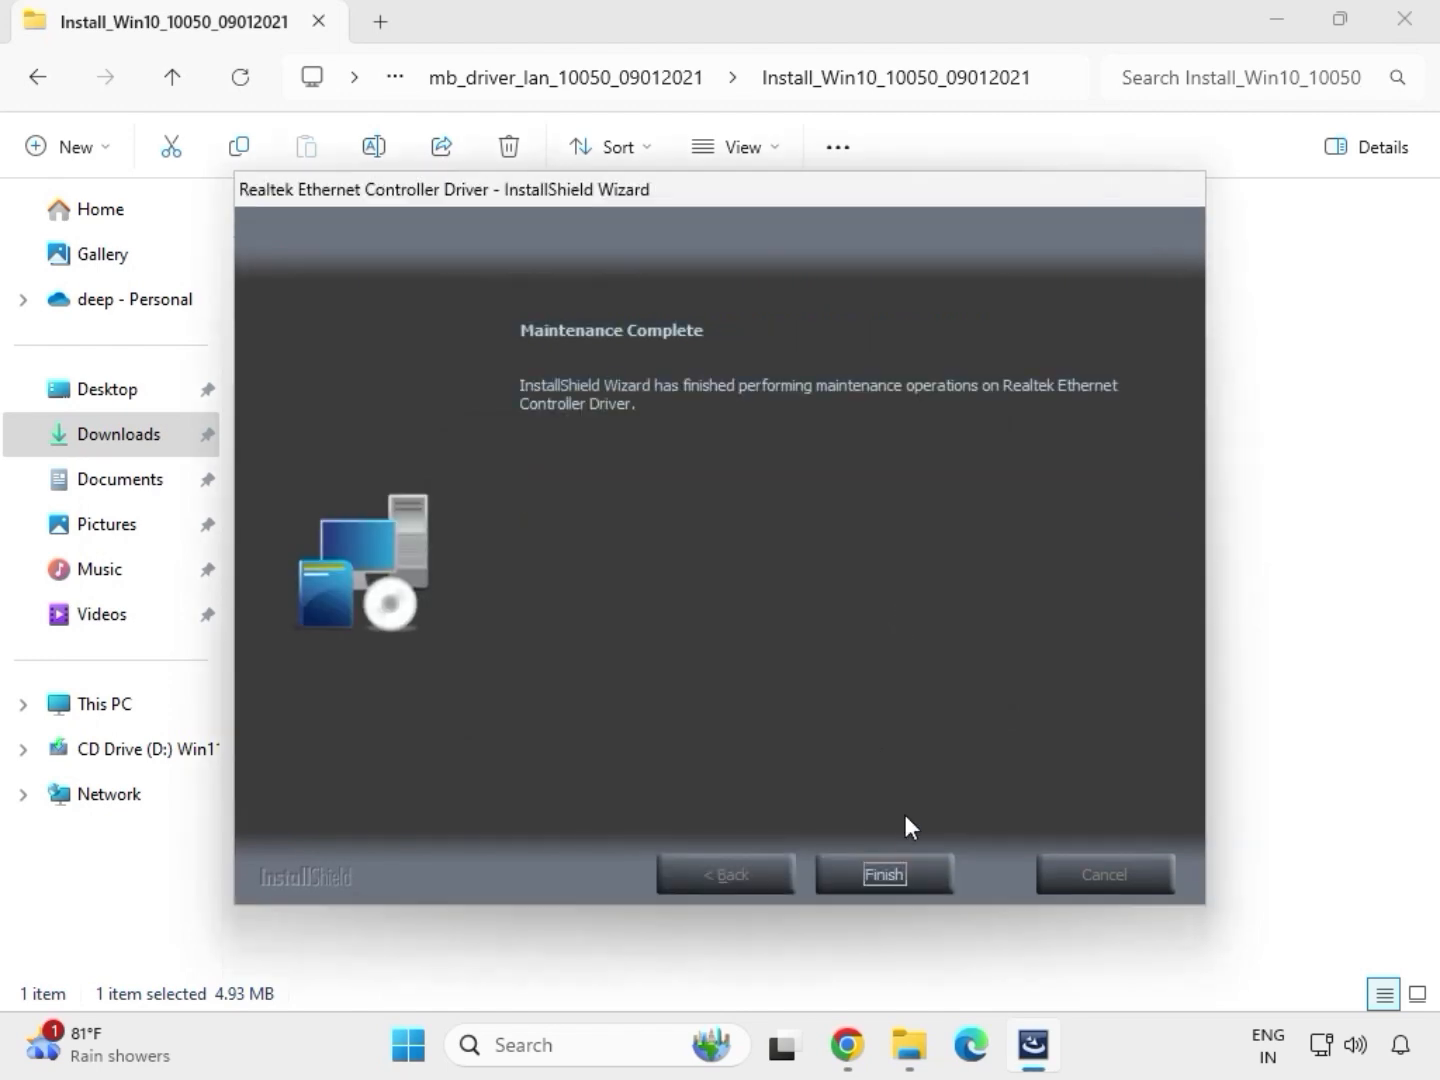
{"action": "left_click", "coordinate": [895, 866]}
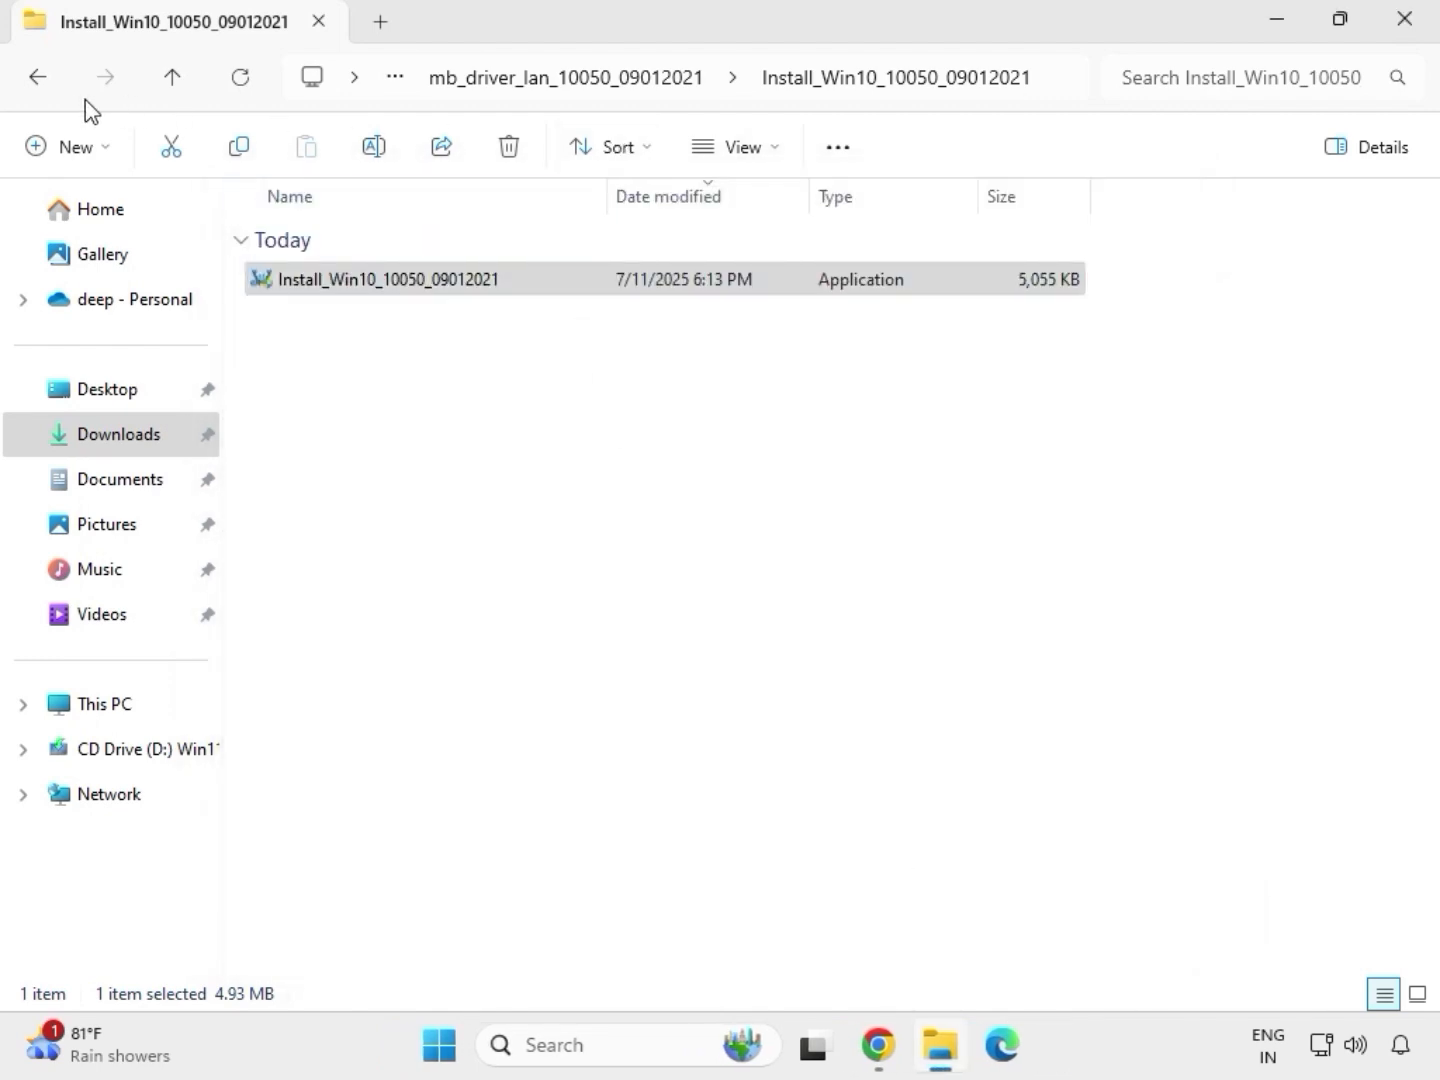
{"action": "left_click", "coordinate": [40, 80]}
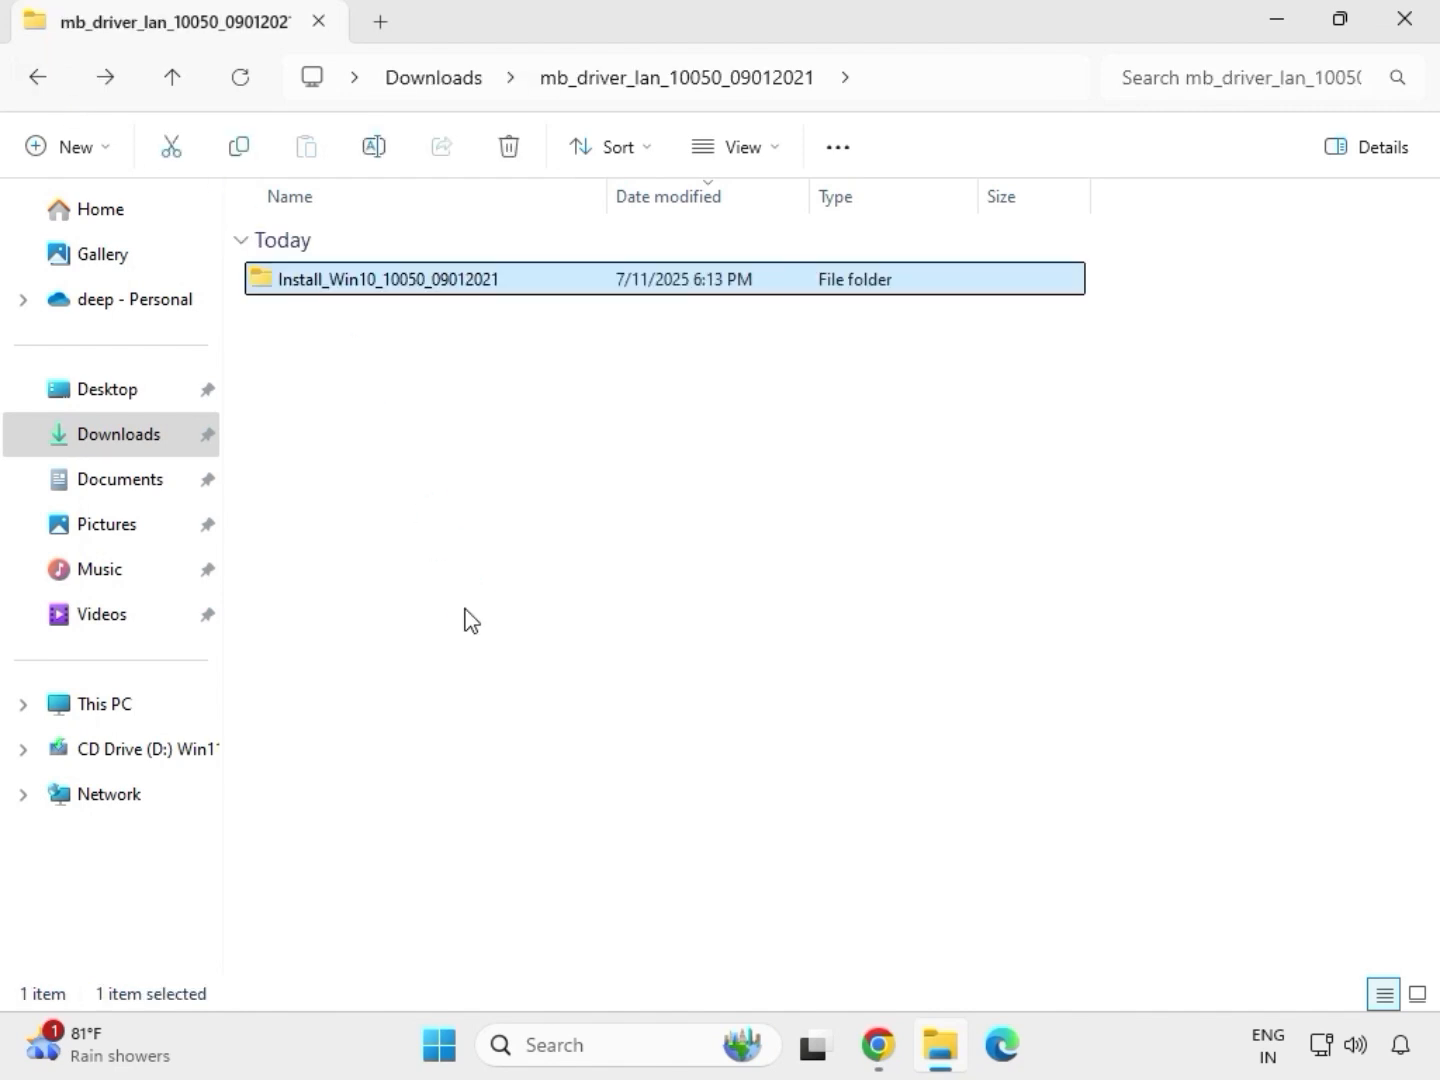
{"action": "left_click", "coordinate": [39, 76]}
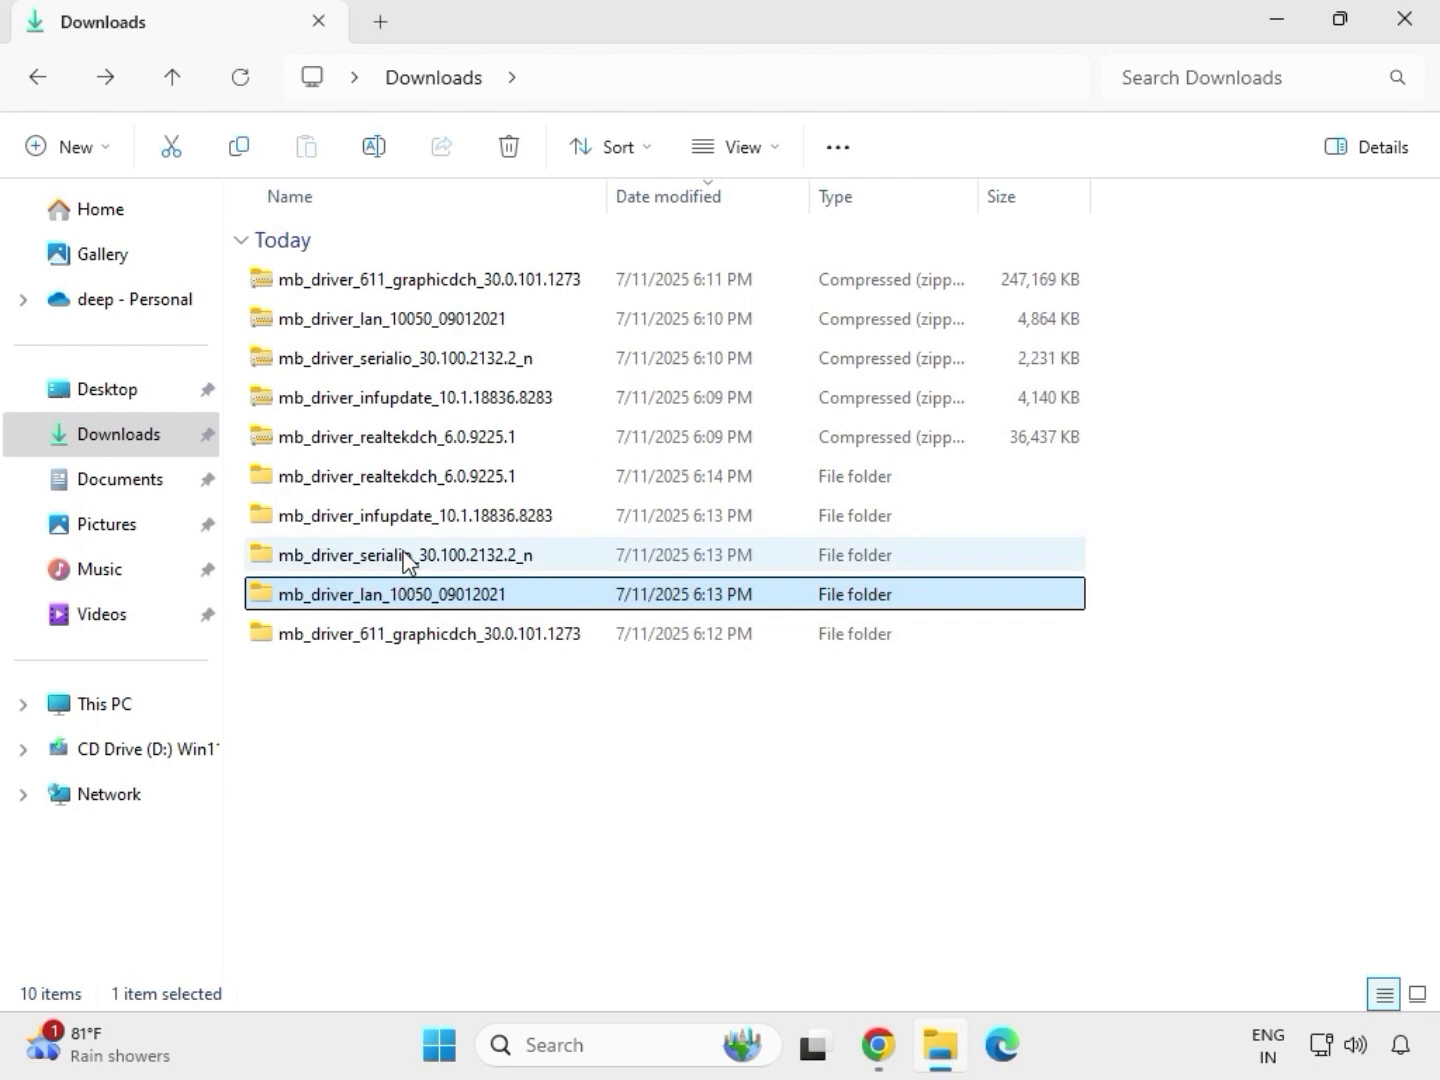
Run SetupSerialIO from the extracted mb_driver_serialio_30.100.2132.2_n folder as administrator, allowing device changes, then finish the setup and return to Downloads.
{"action": "double_click", "coordinate": [406, 556]}
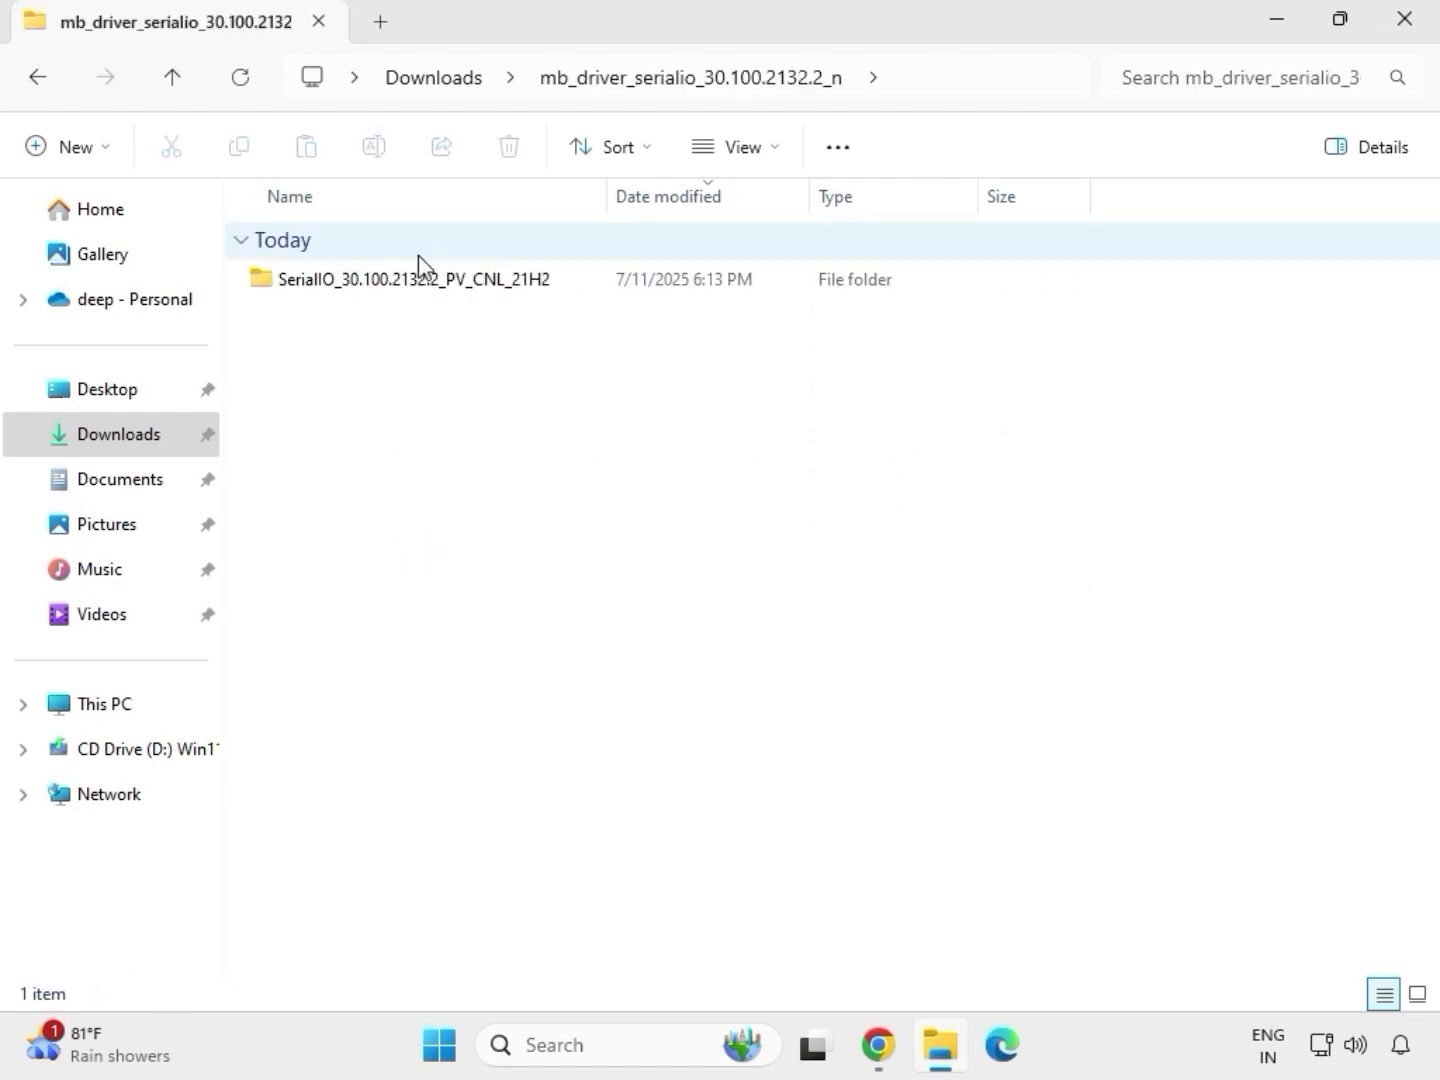
{"action": "double_click", "coordinate": [428, 286]}
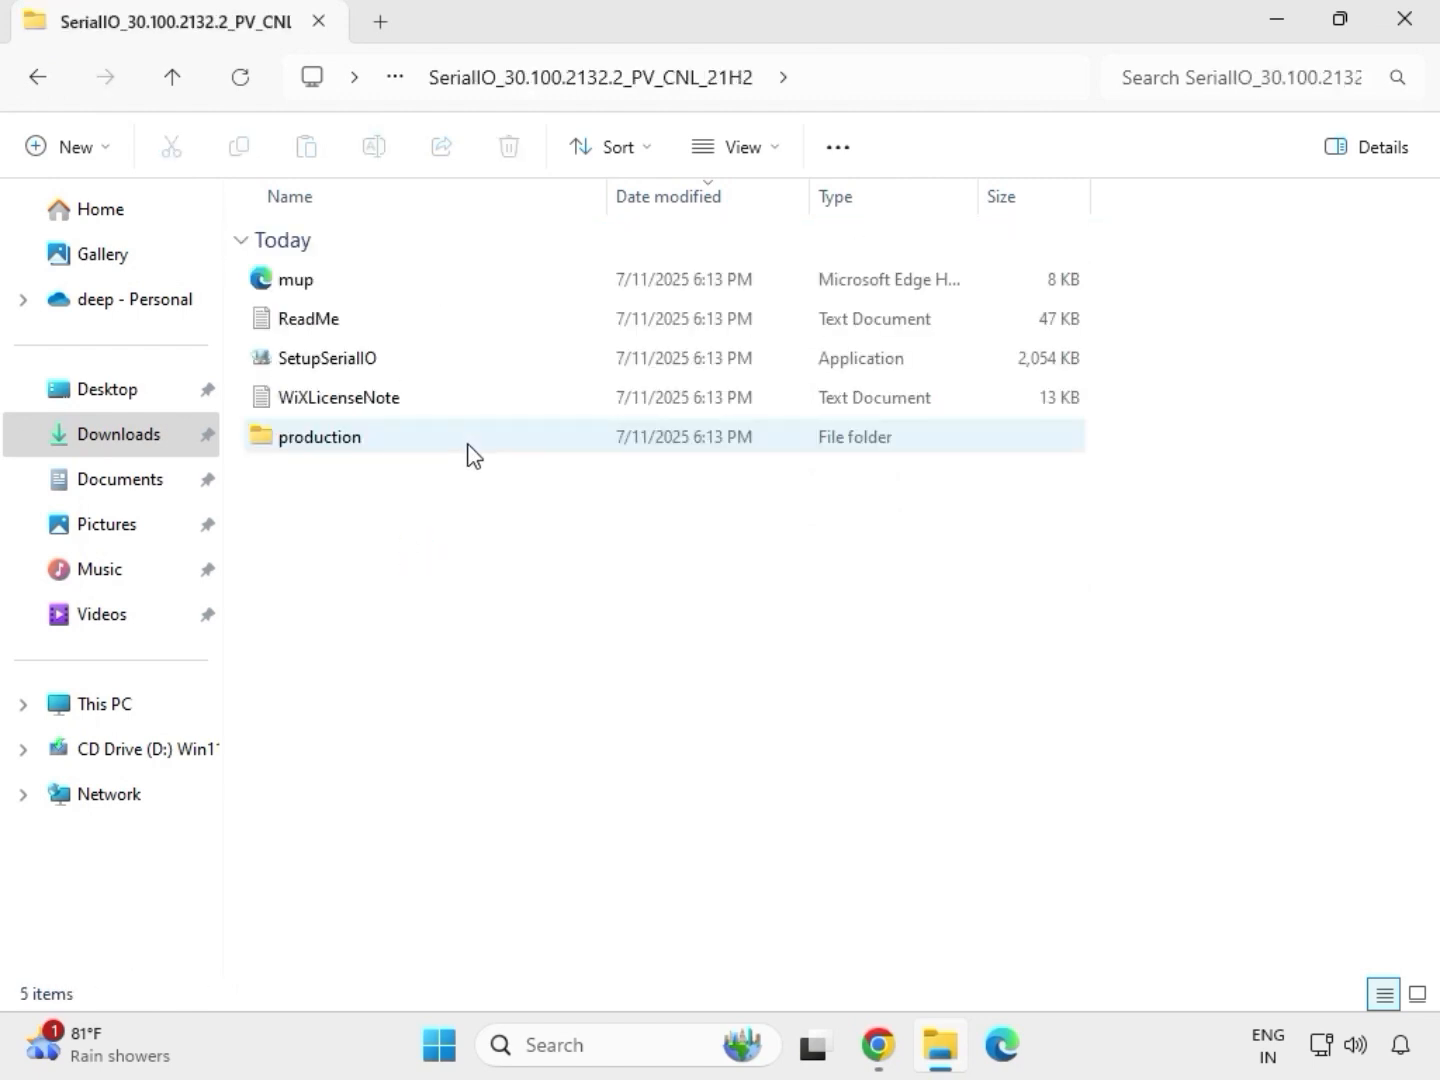
{"action": "left_click", "coordinate": [362, 372]}
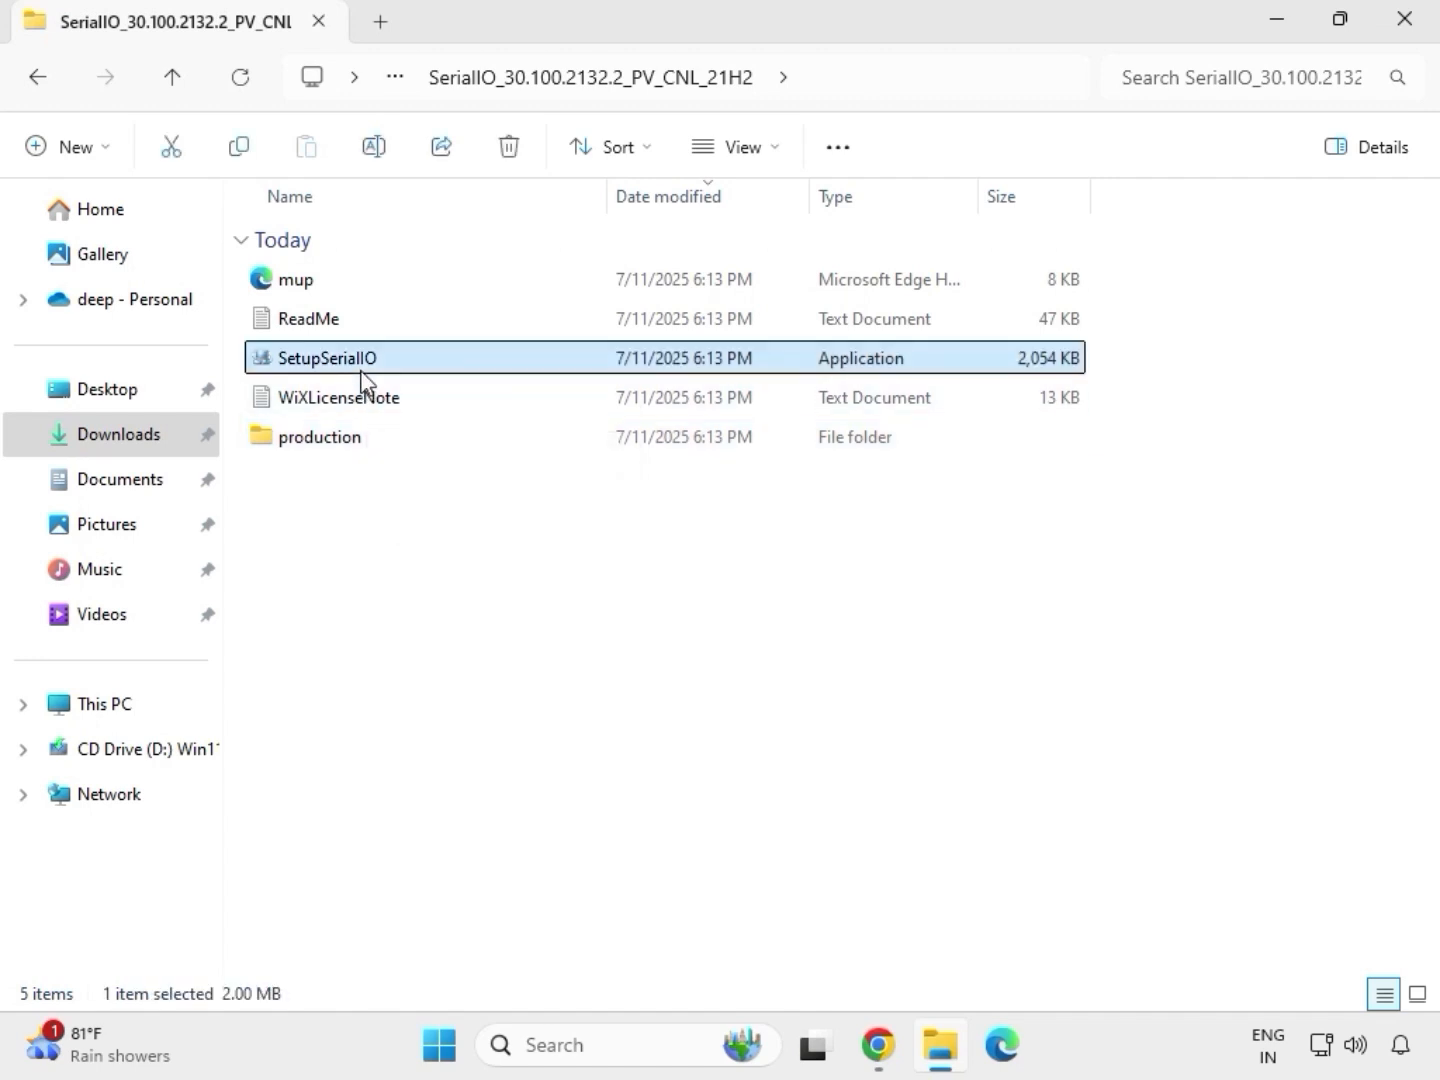
{"action": "right_click", "coordinate": [362, 373]}
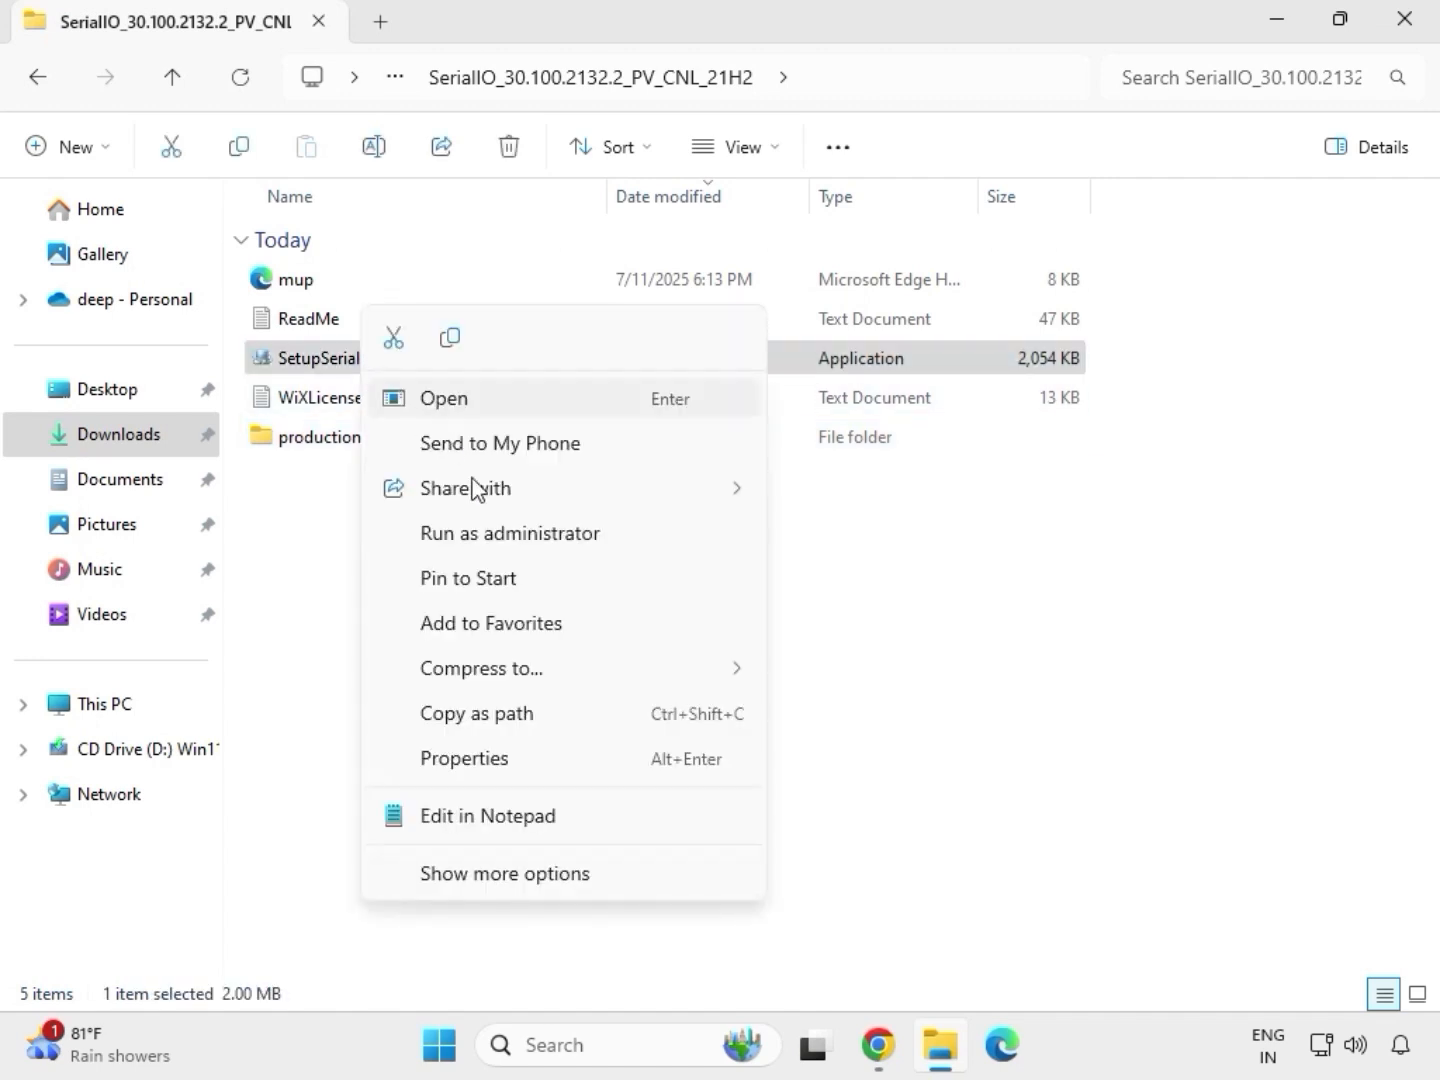
{"action": "left_click", "coordinate": [508, 537]}
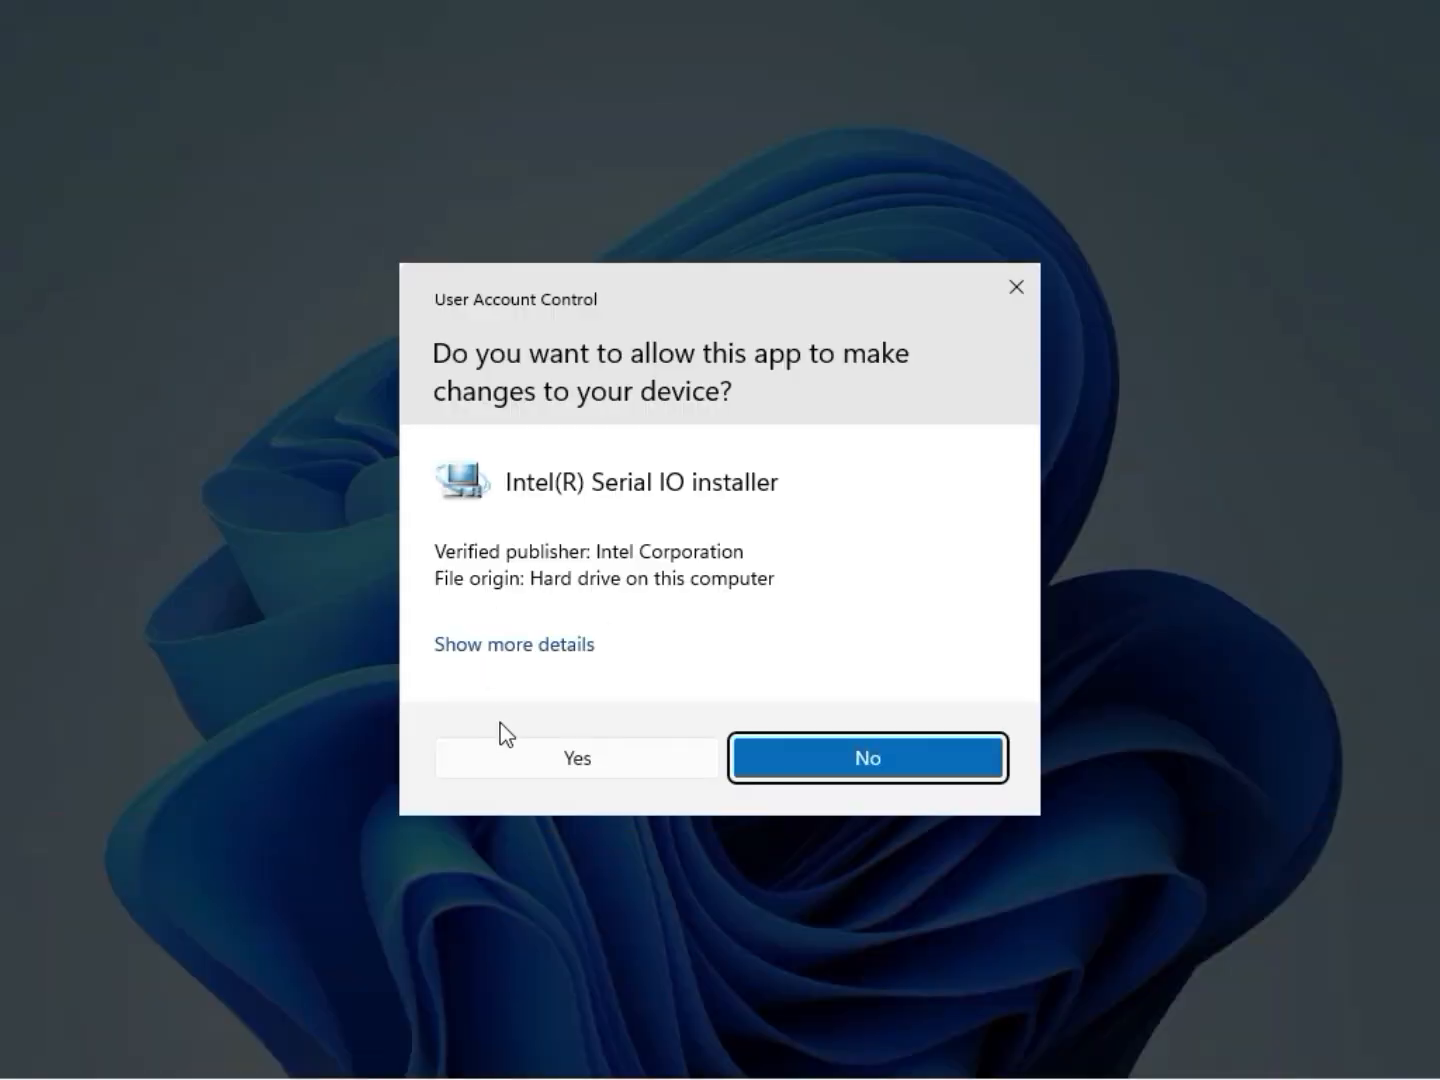
{"action": "left_click", "coordinate": [570, 761]}
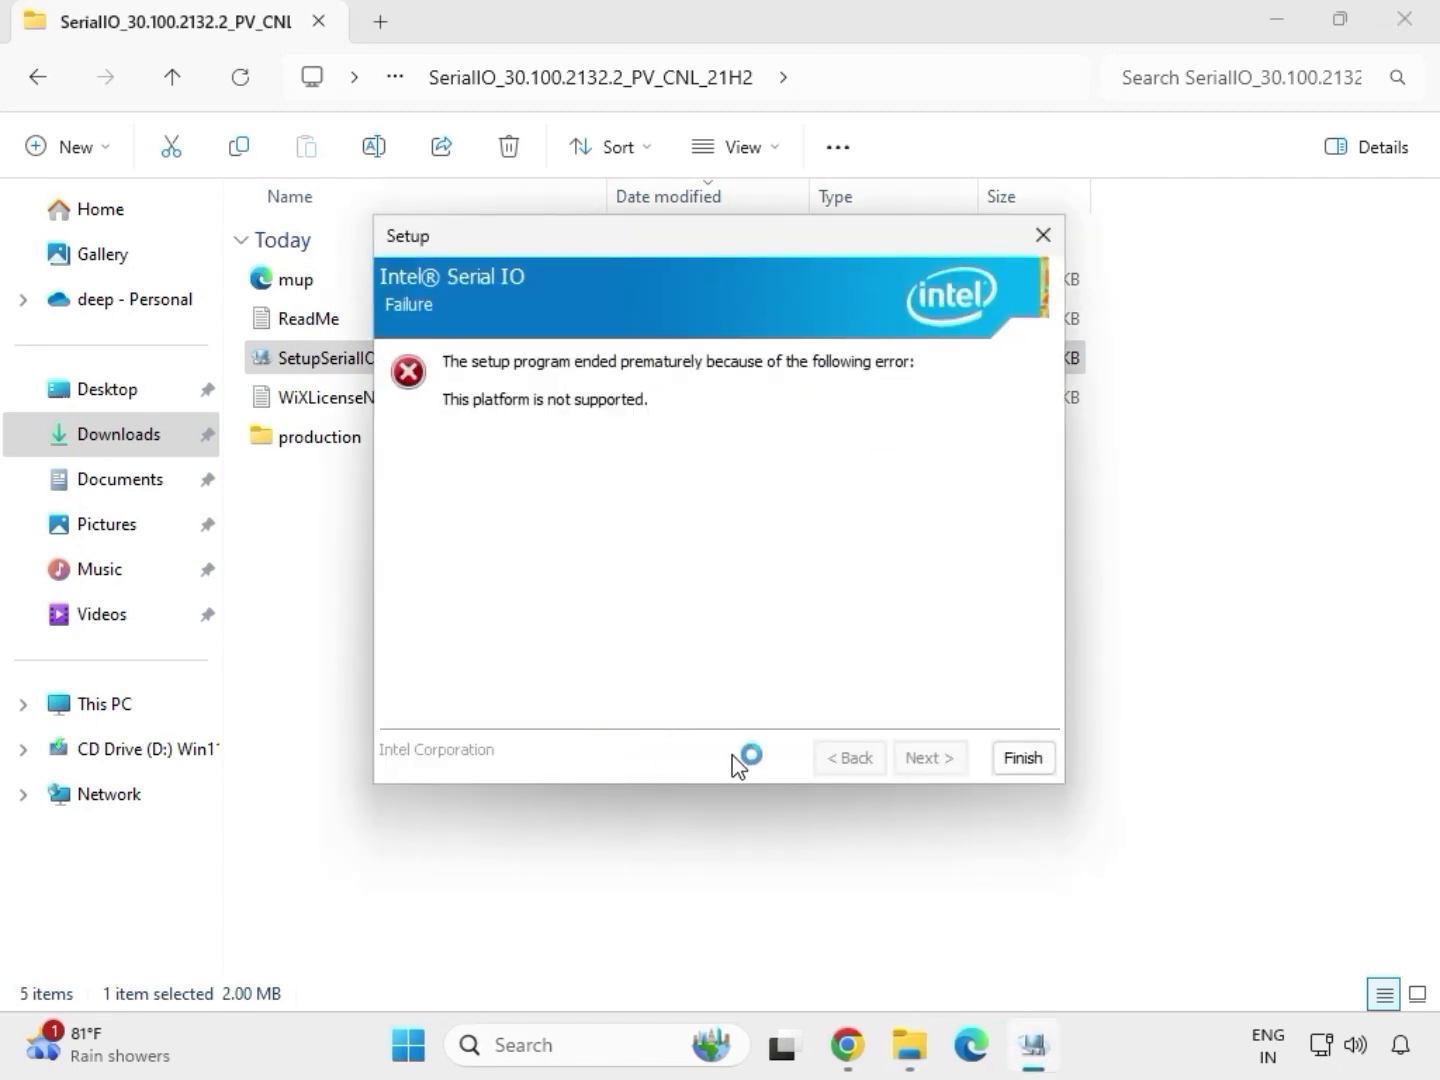
{"action": "left_click", "coordinate": [1021, 760]}
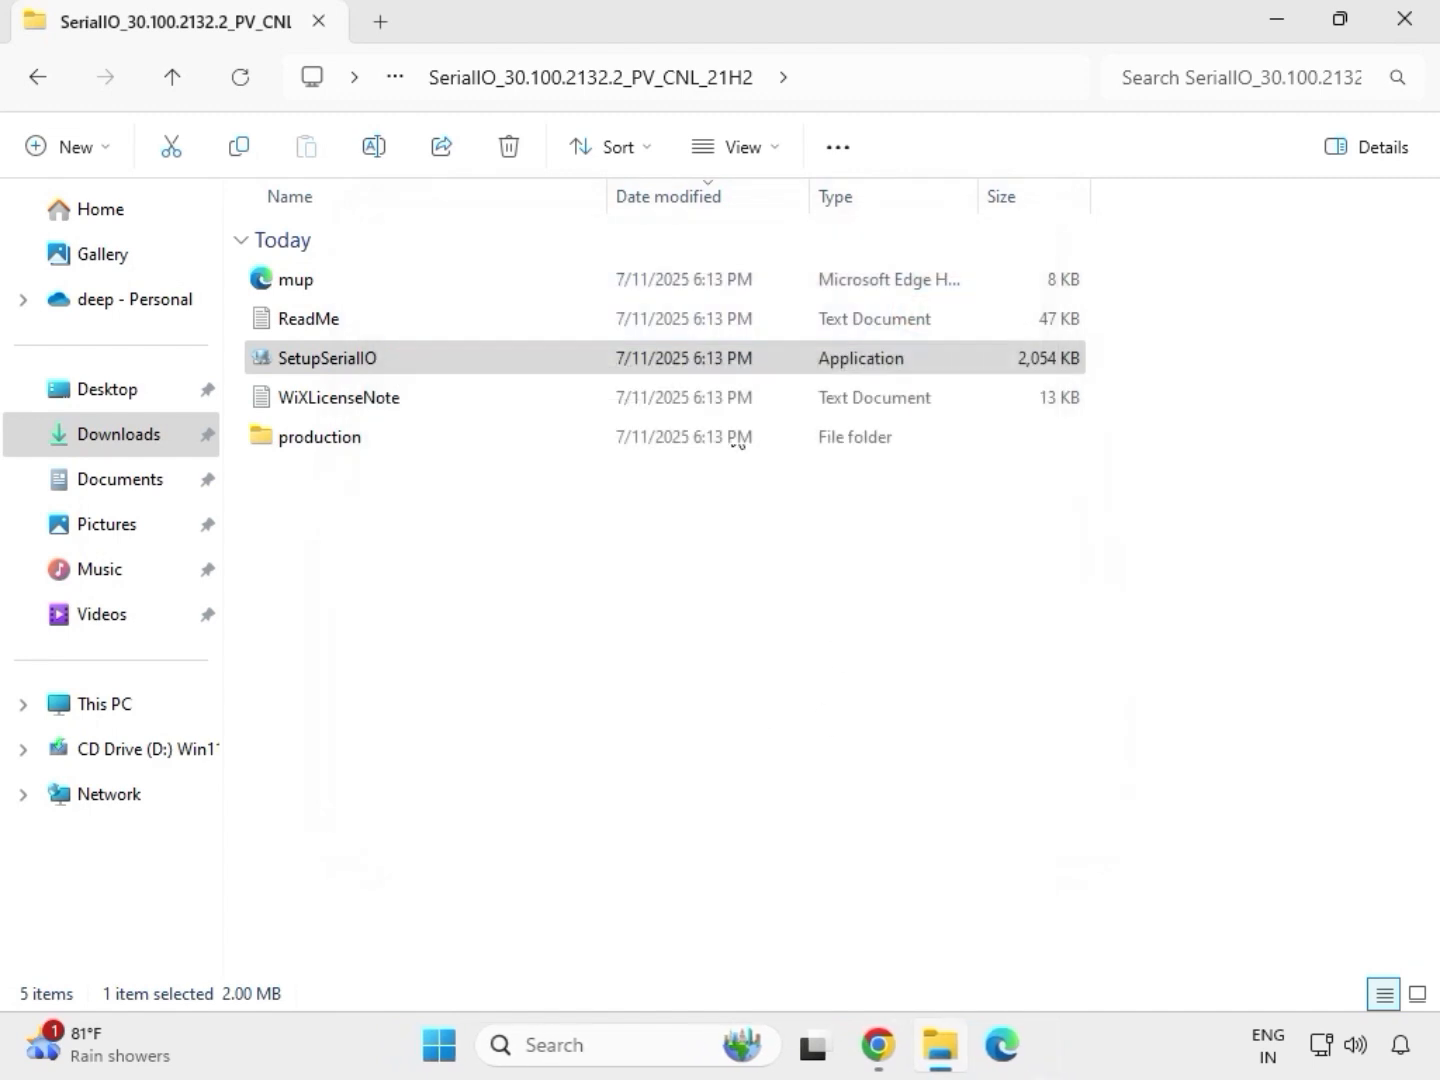
{"action": "left_click", "coordinate": [45, 87]}
{"action": "left_click", "coordinate": [46, 88]}
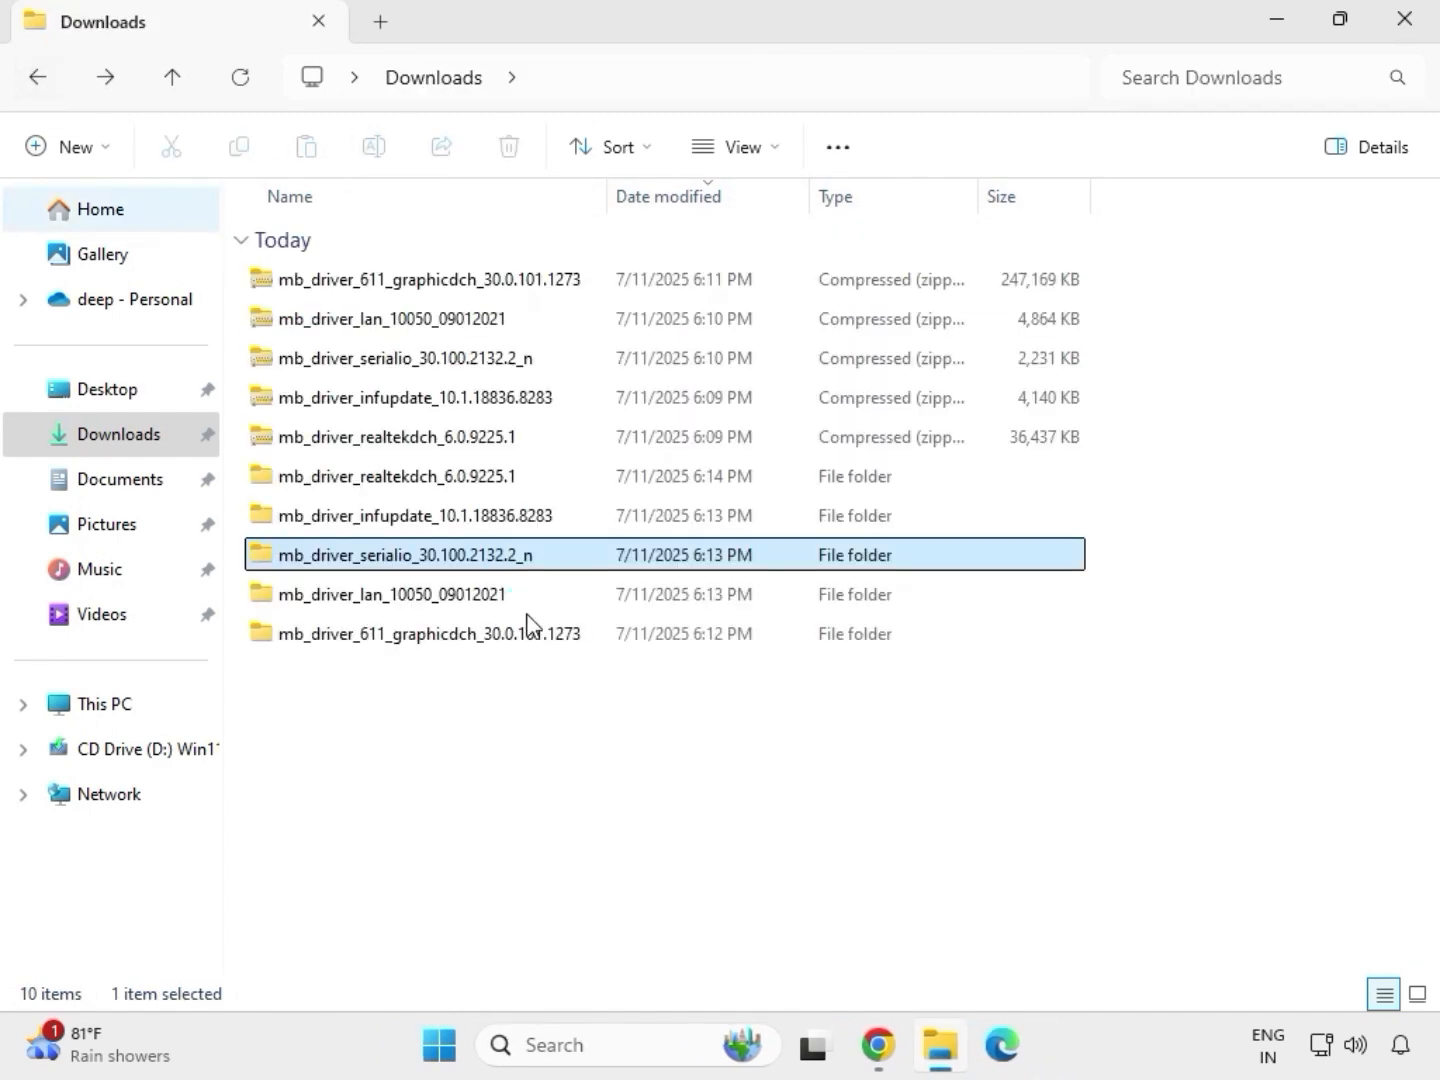
Run SetupChipset from the extracted mb_driver_infupdate_10.1.18836.8283 folder's Chipset-10.1.18836.8283-Public-MUP subfolder as administrator, allowing it to make changes to the device.
{"action": "left_click", "coordinate": [378, 524]}
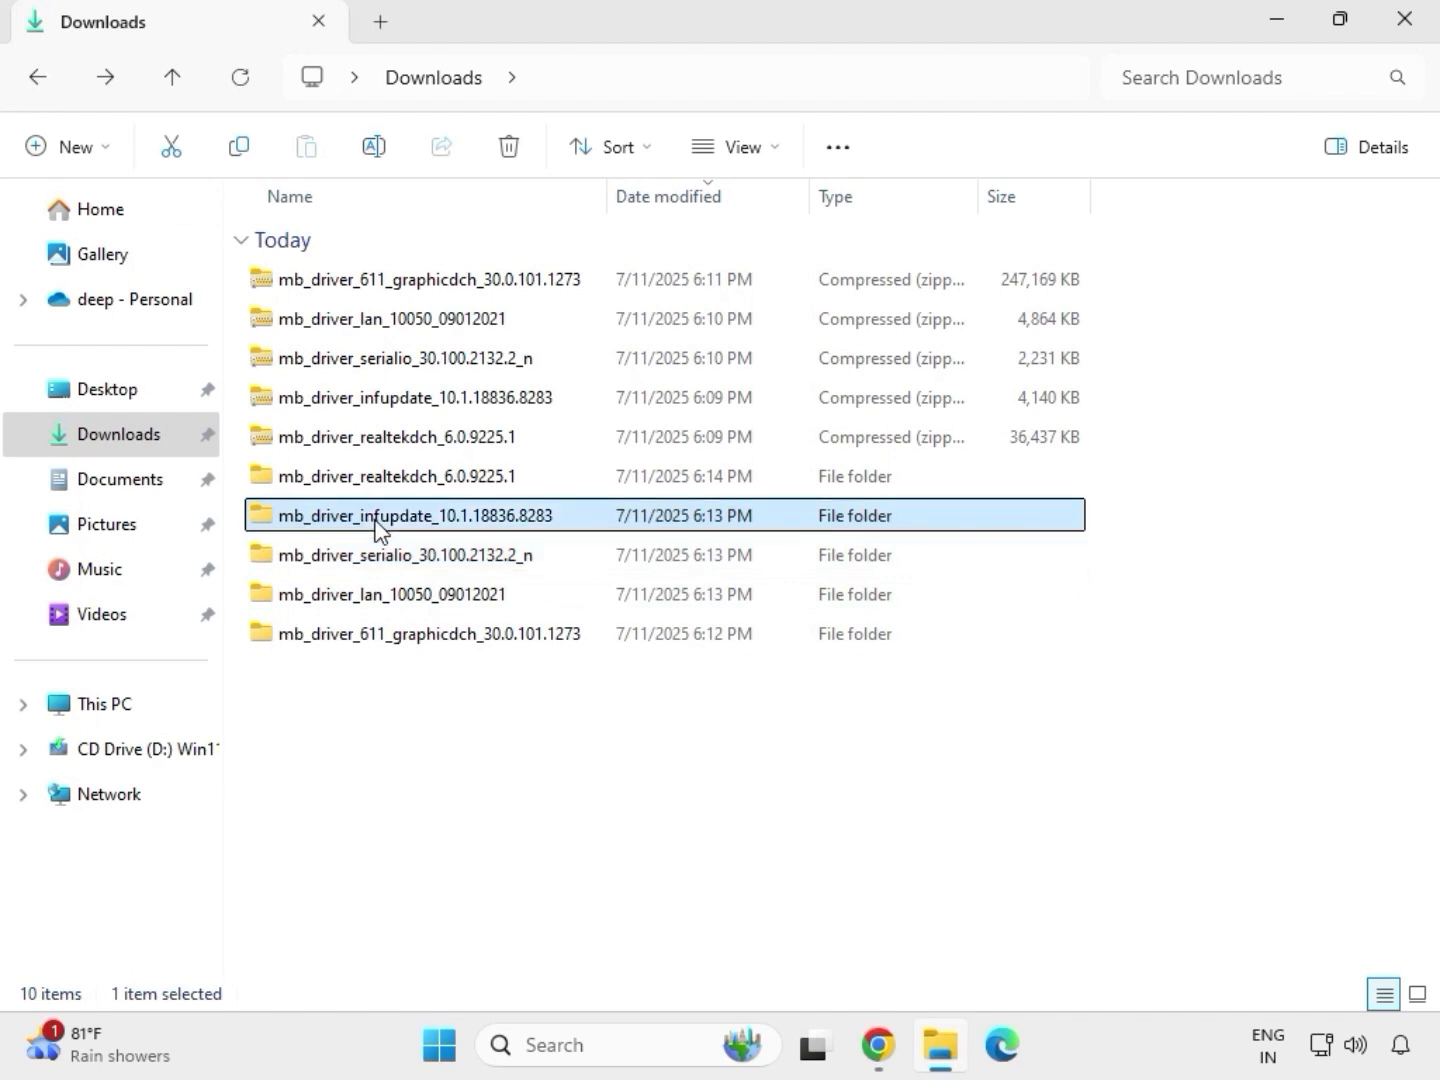
{"action": "double_click", "coordinate": [379, 517]}
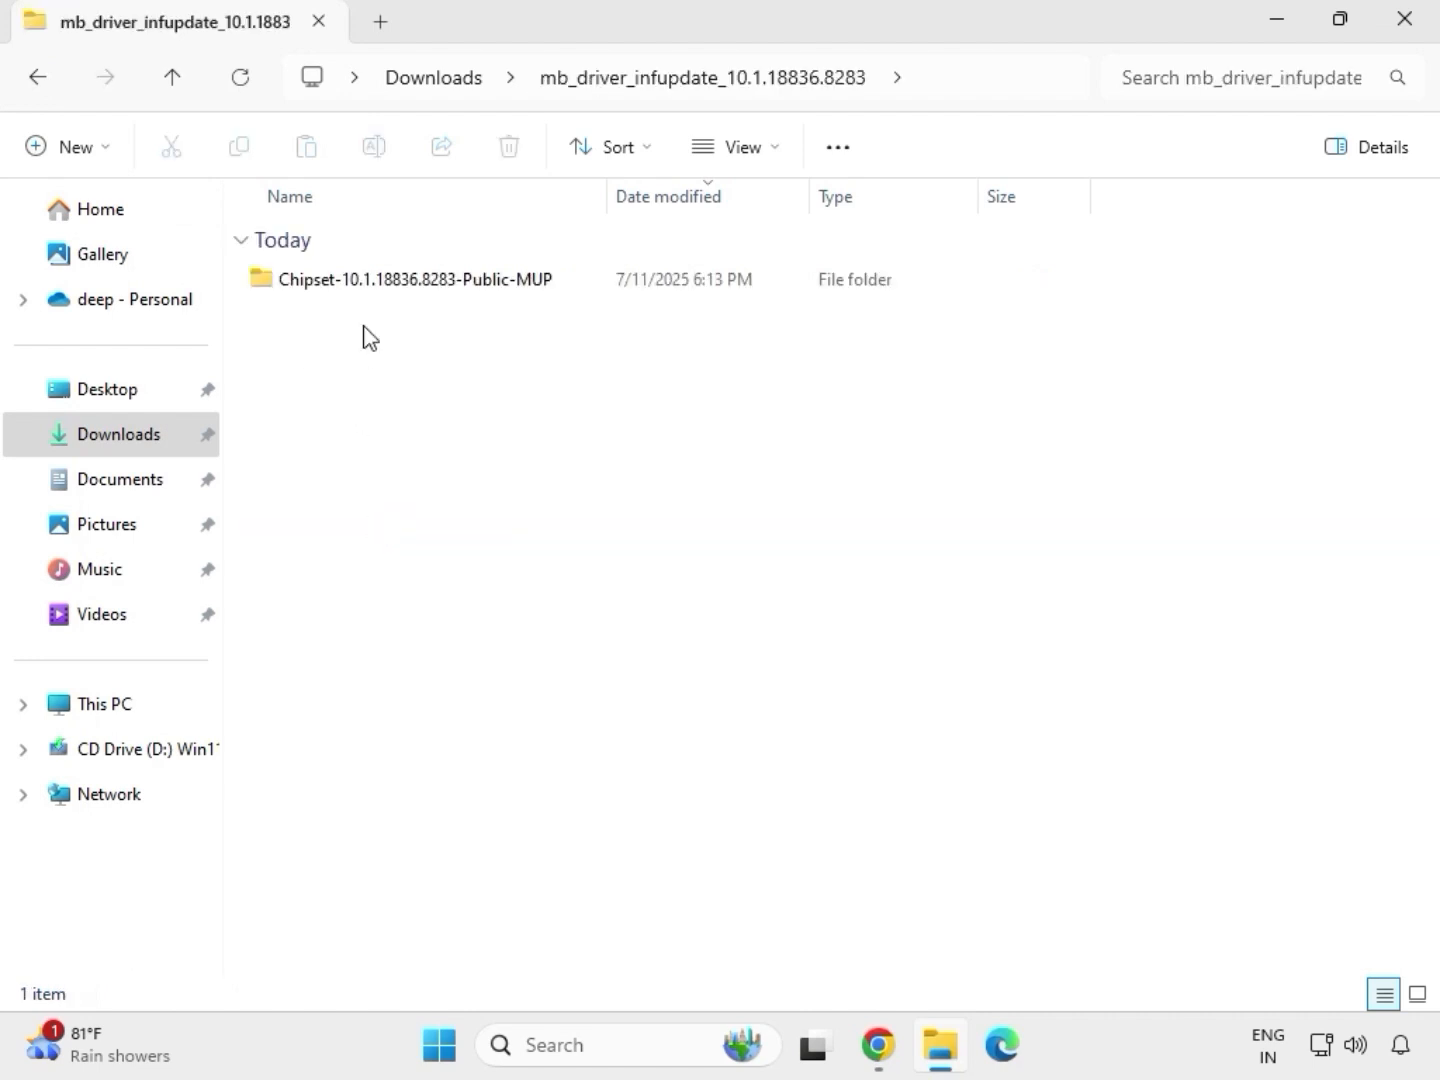
{"action": "double_click", "coordinate": [381, 284]}
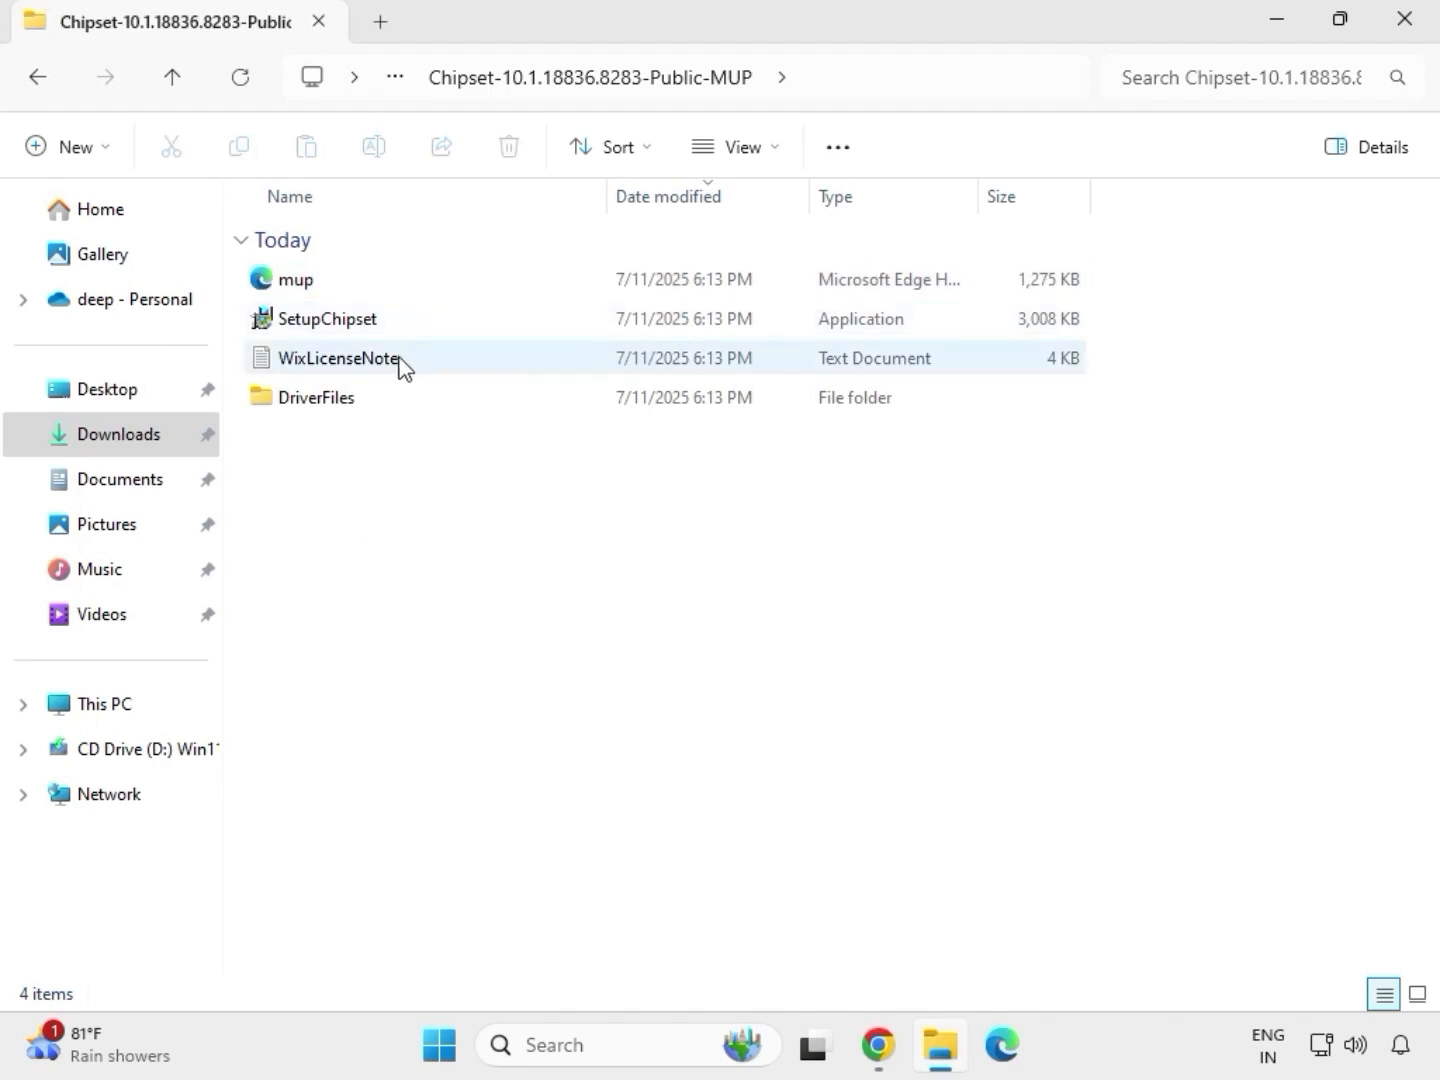
{"action": "left_click", "coordinate": [410, 324]}
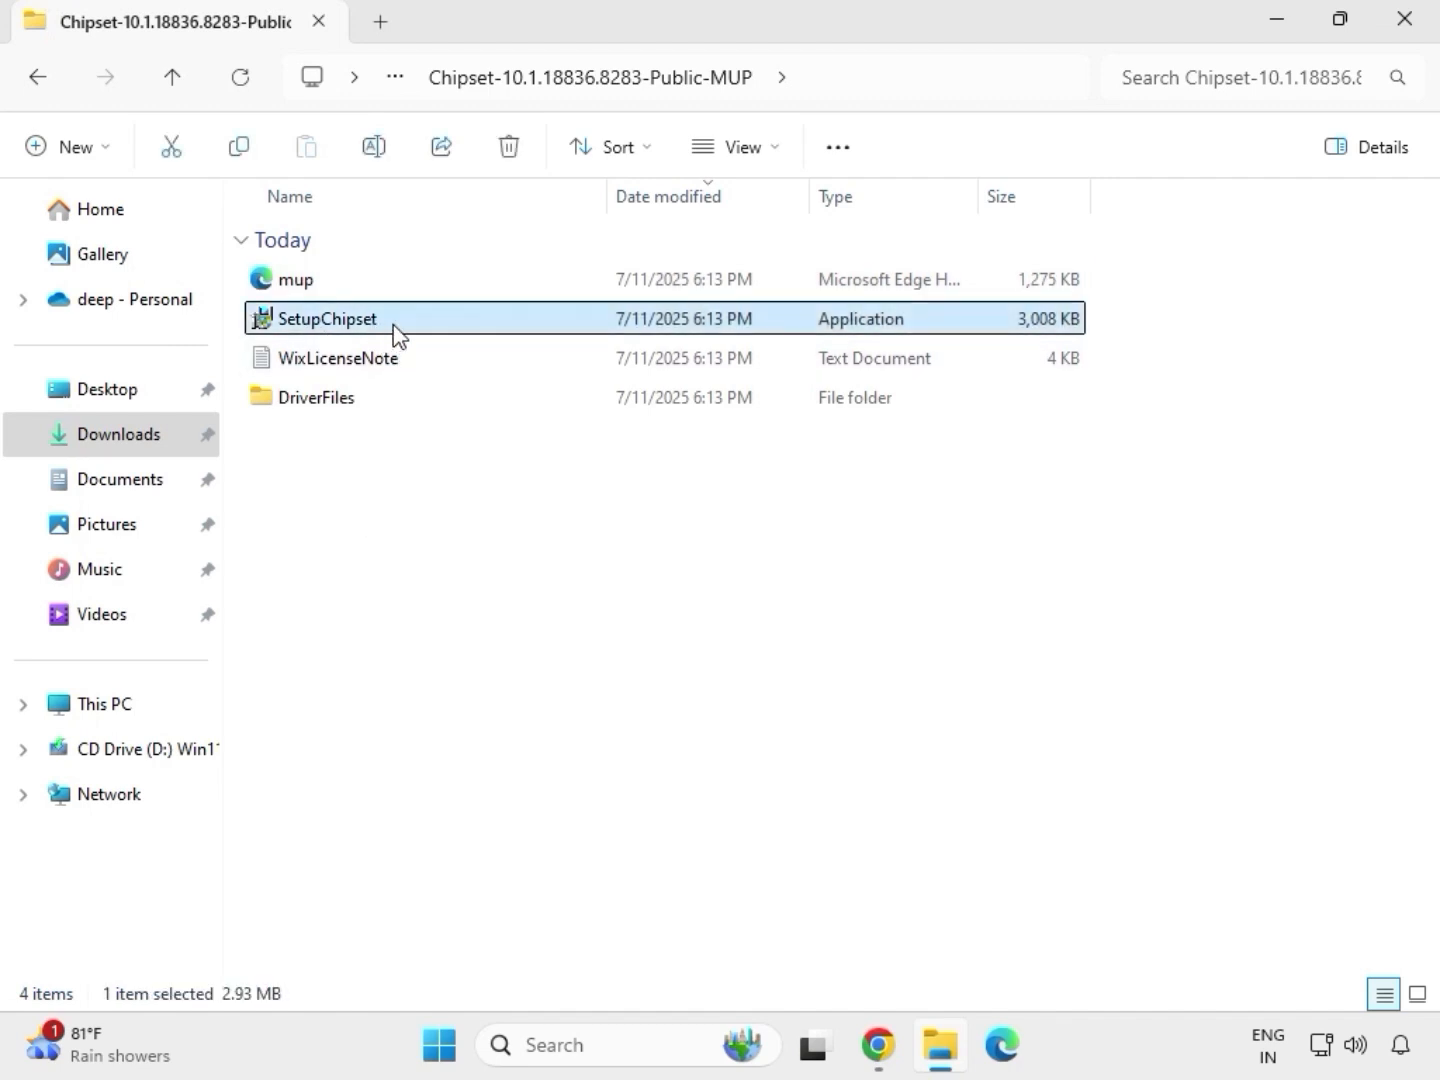
{"action": "right_click", "coordinate": [410, 344]}
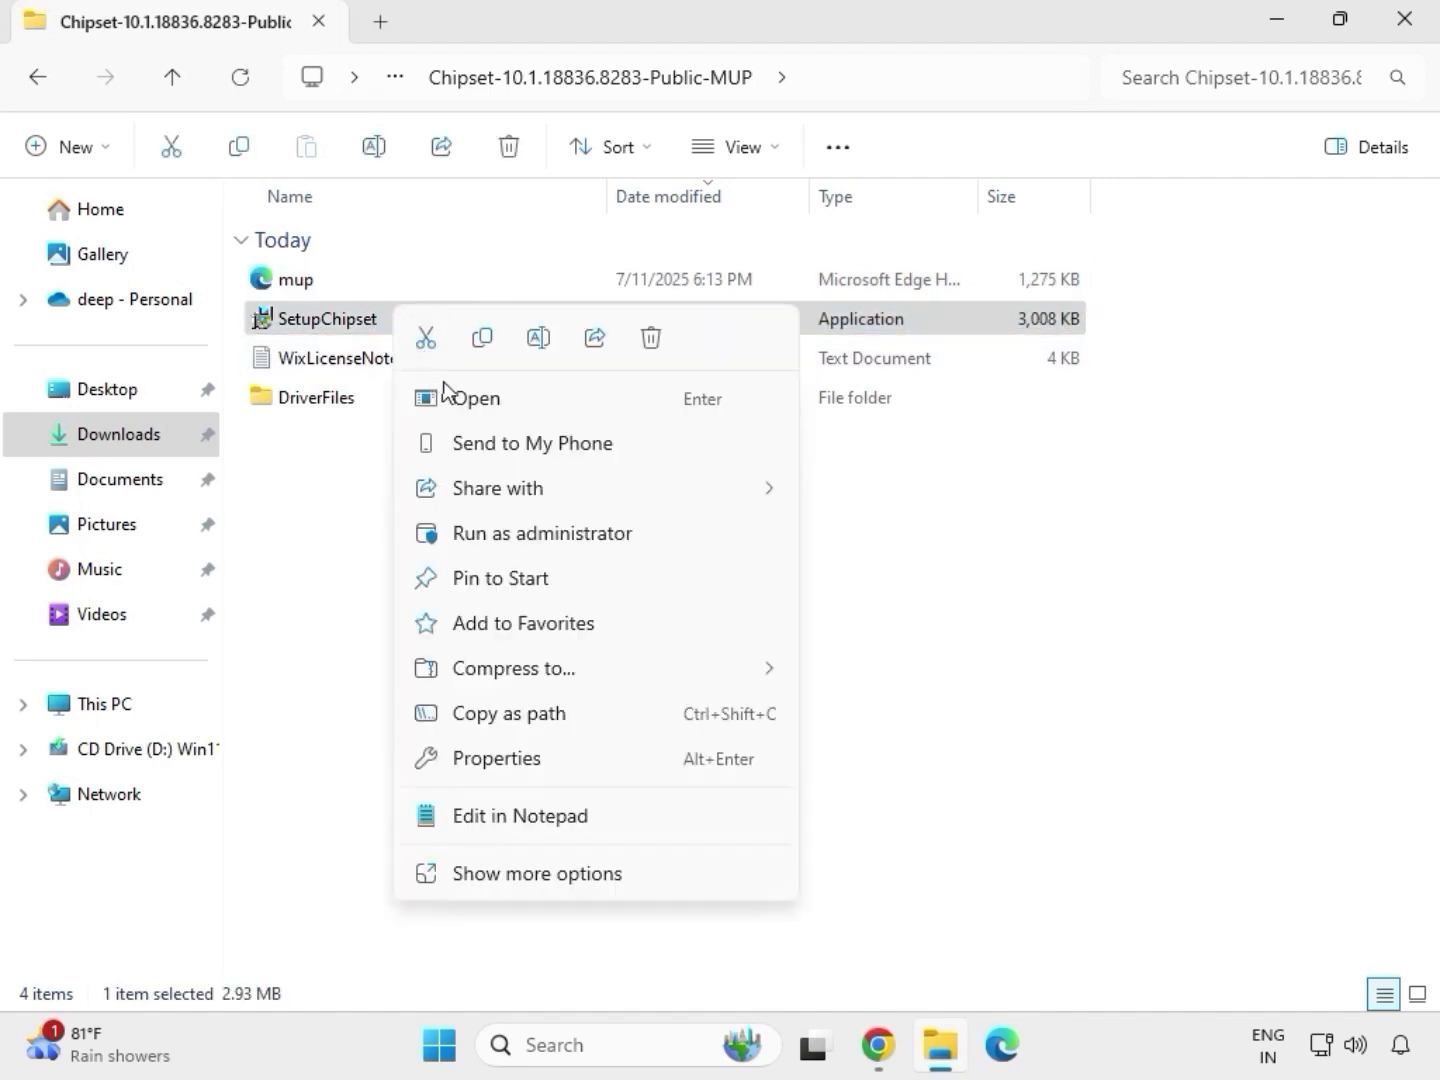
{"action": "left_click", "coordinate": [508, 521]}
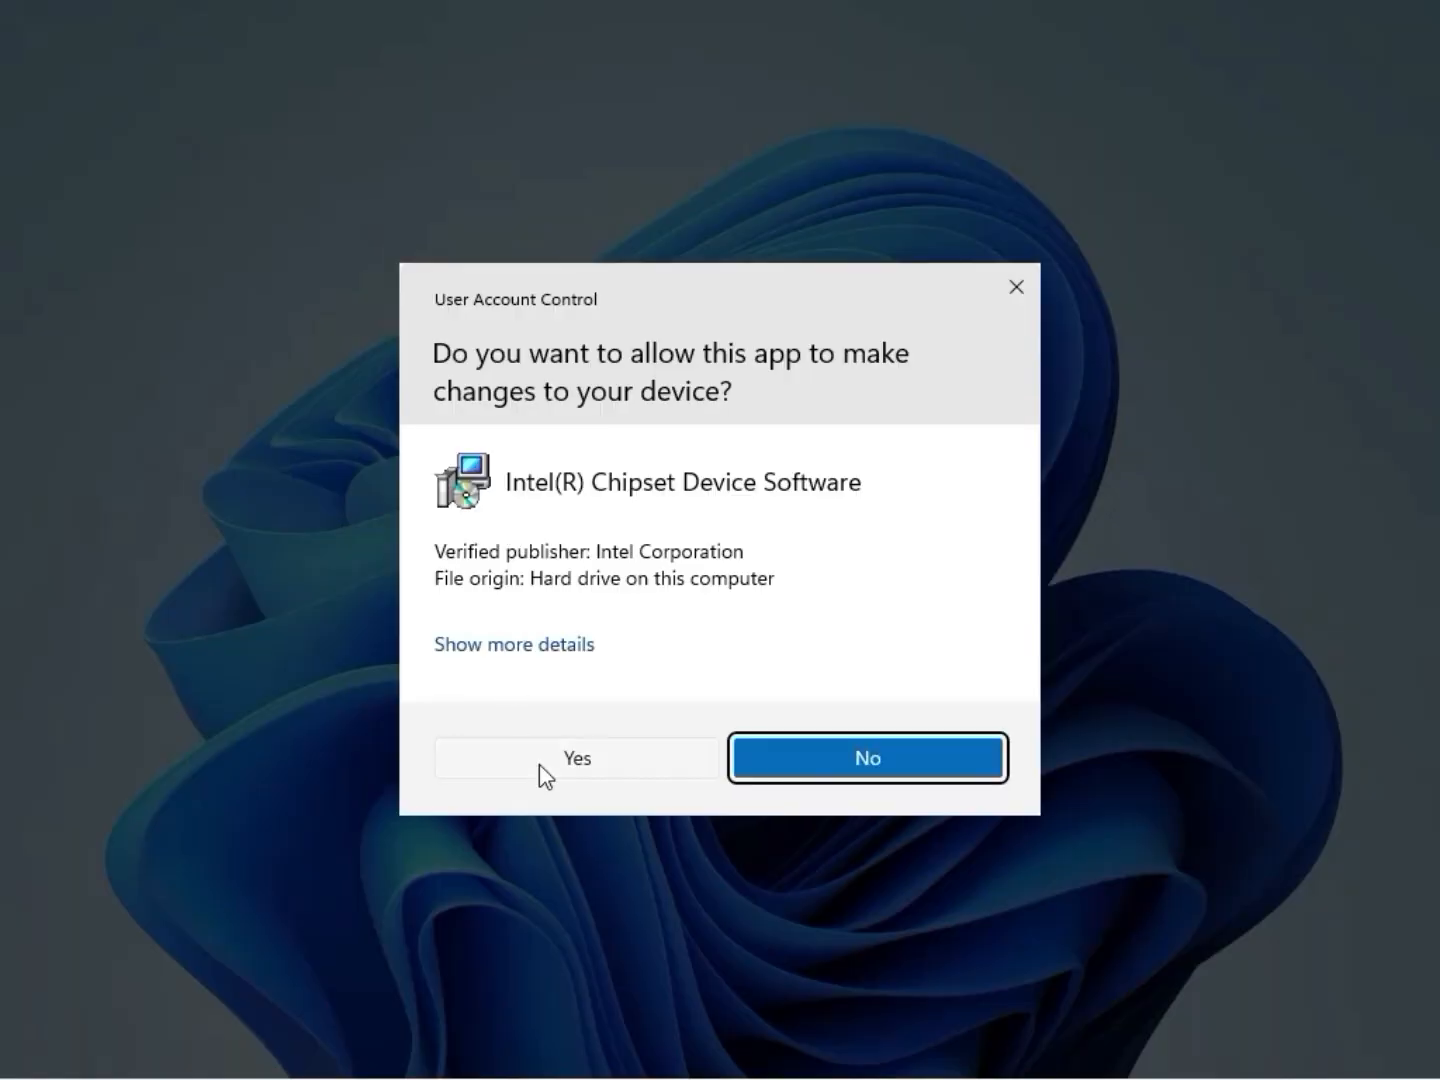
{"action": "left_click", "coordinate": [578, 761]}
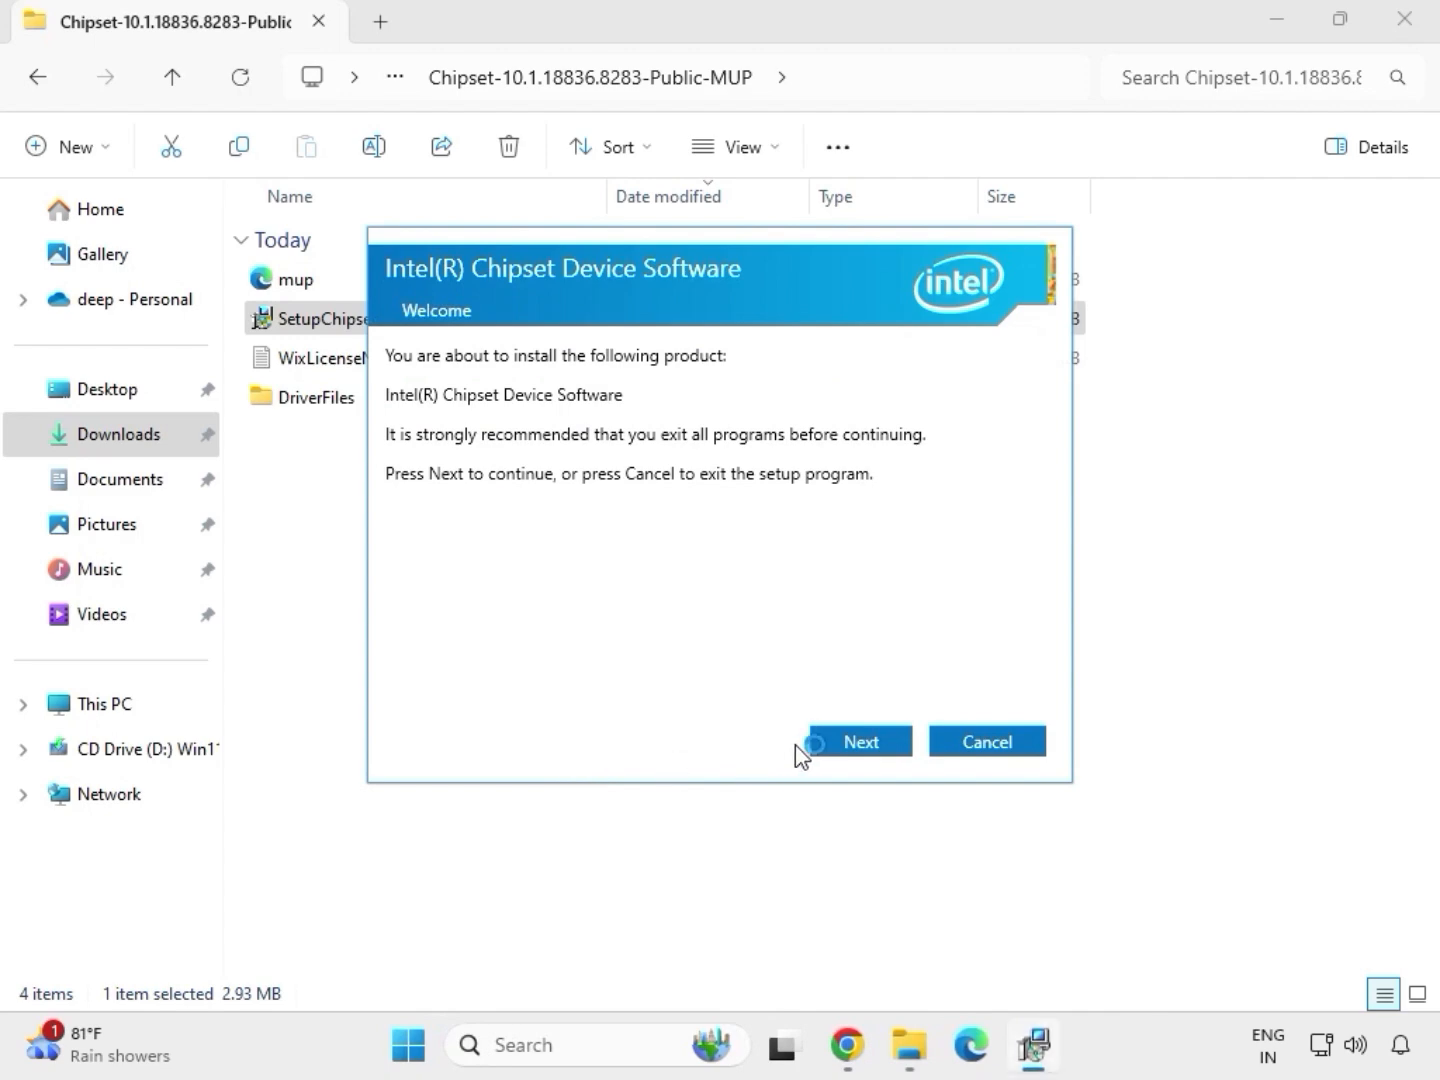
Install the Intel(R) Chipset Device Software through its setup wizard, close the wizard and return to the Downloads folder.
{"action": "left_click", "coordinate": [843, 748]}
{"action": "left_click", "coordinate": [837, 751]}
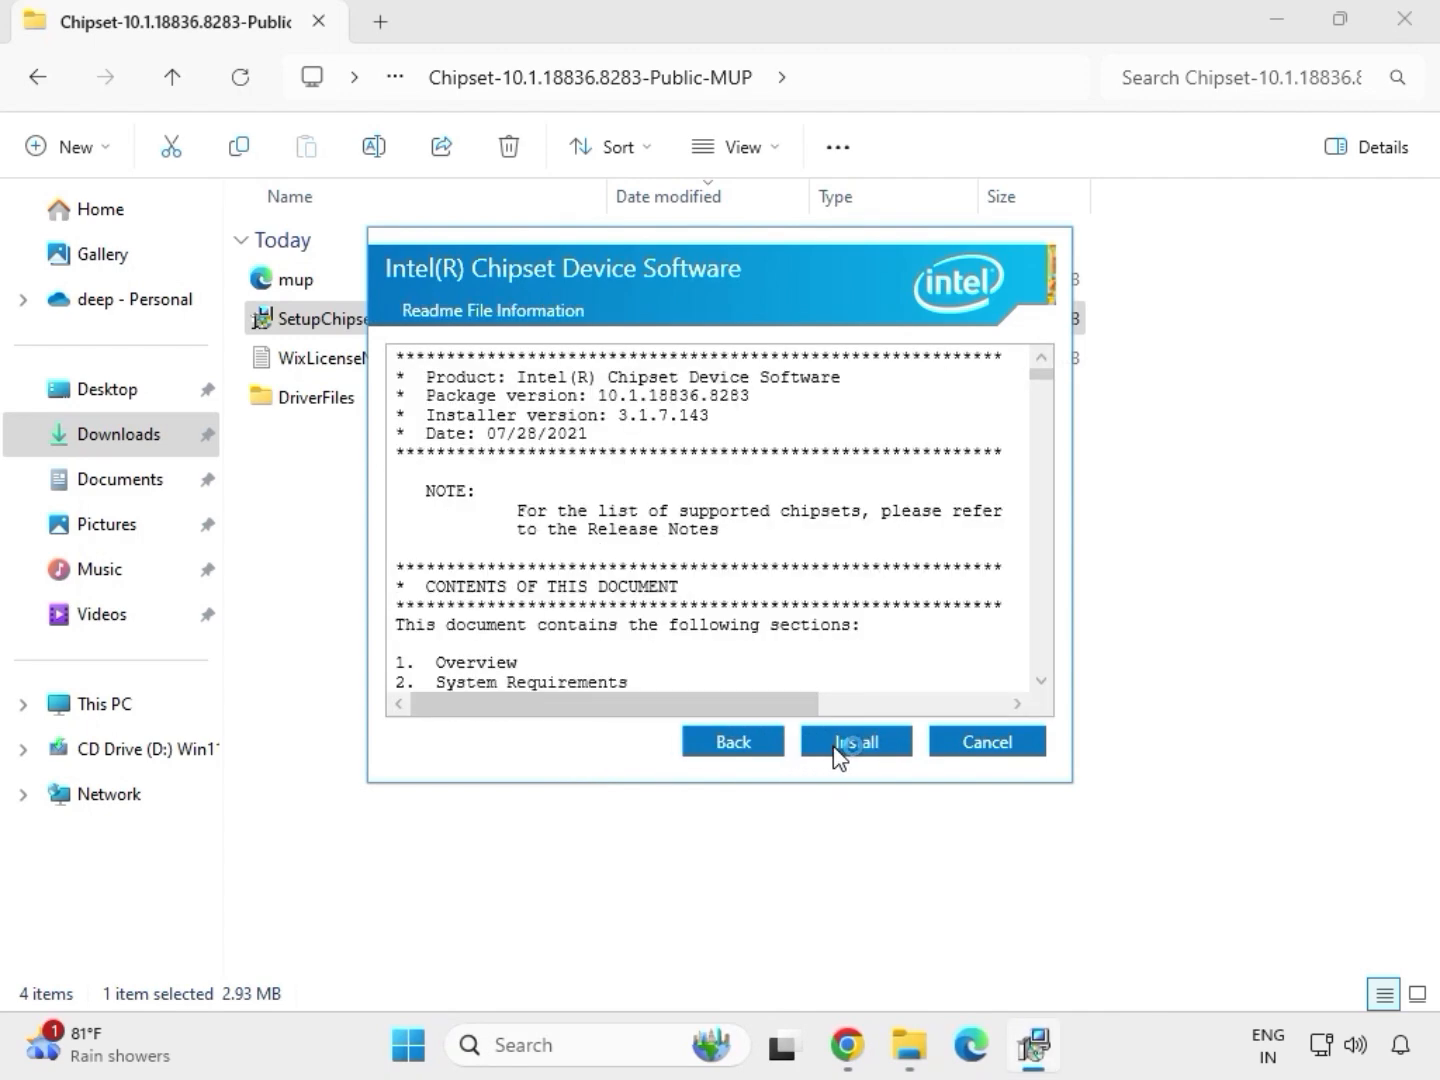
{"action": "left_click", "coordinate": [872, 748]}
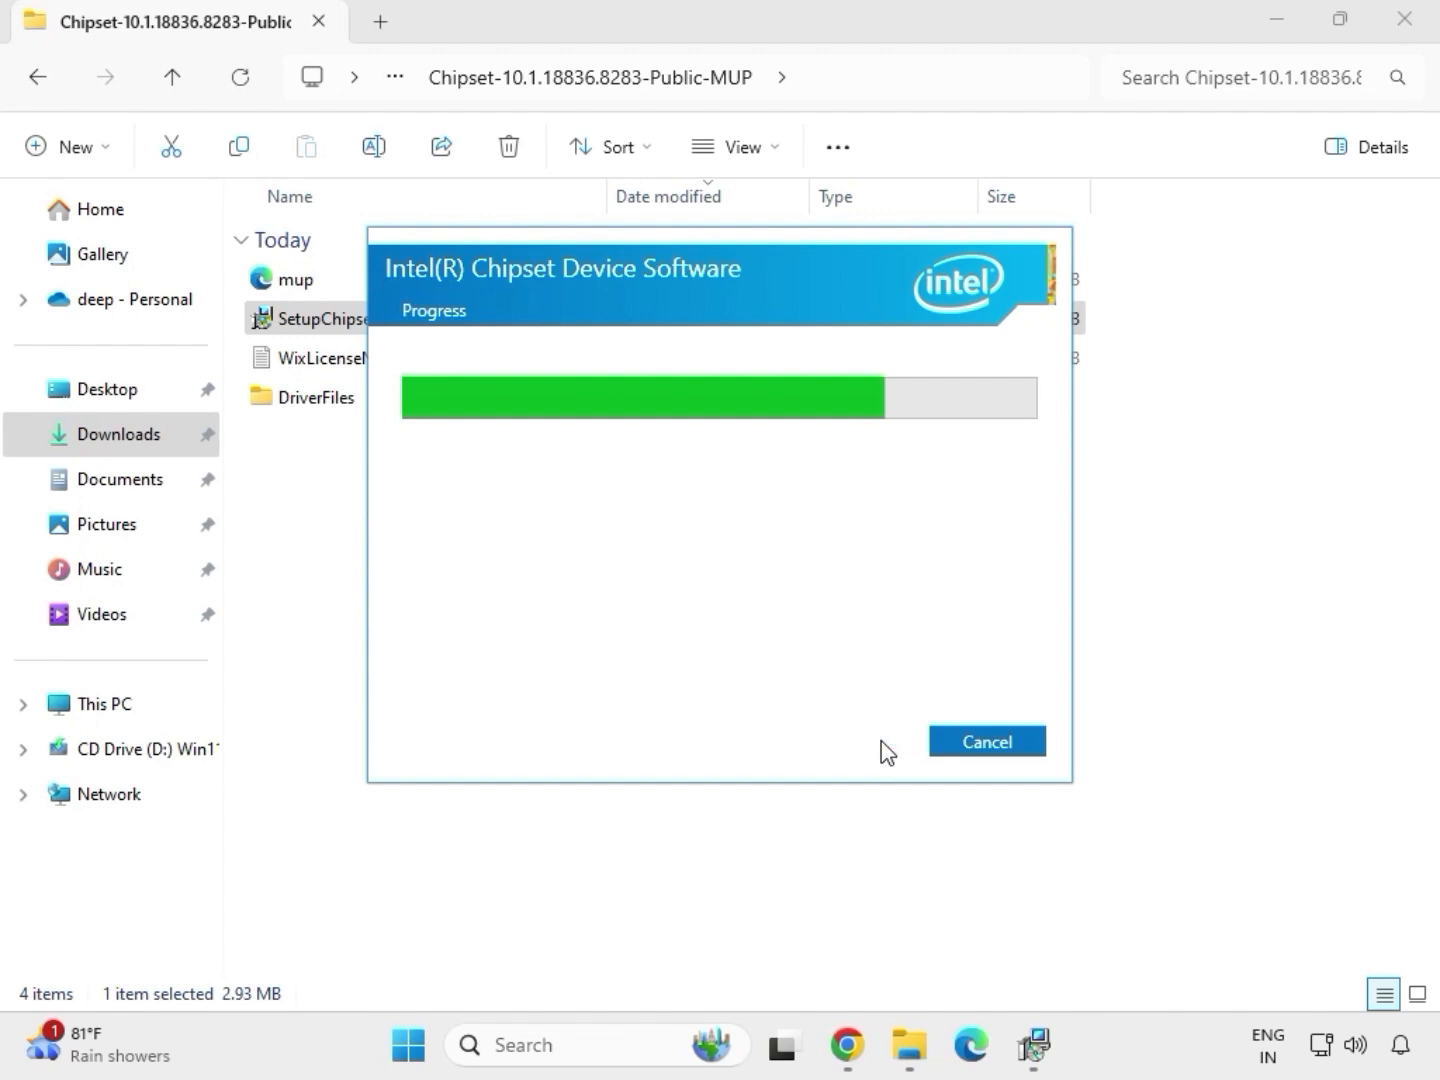
{"action": "left_click", "coordinate": [977, 752]}
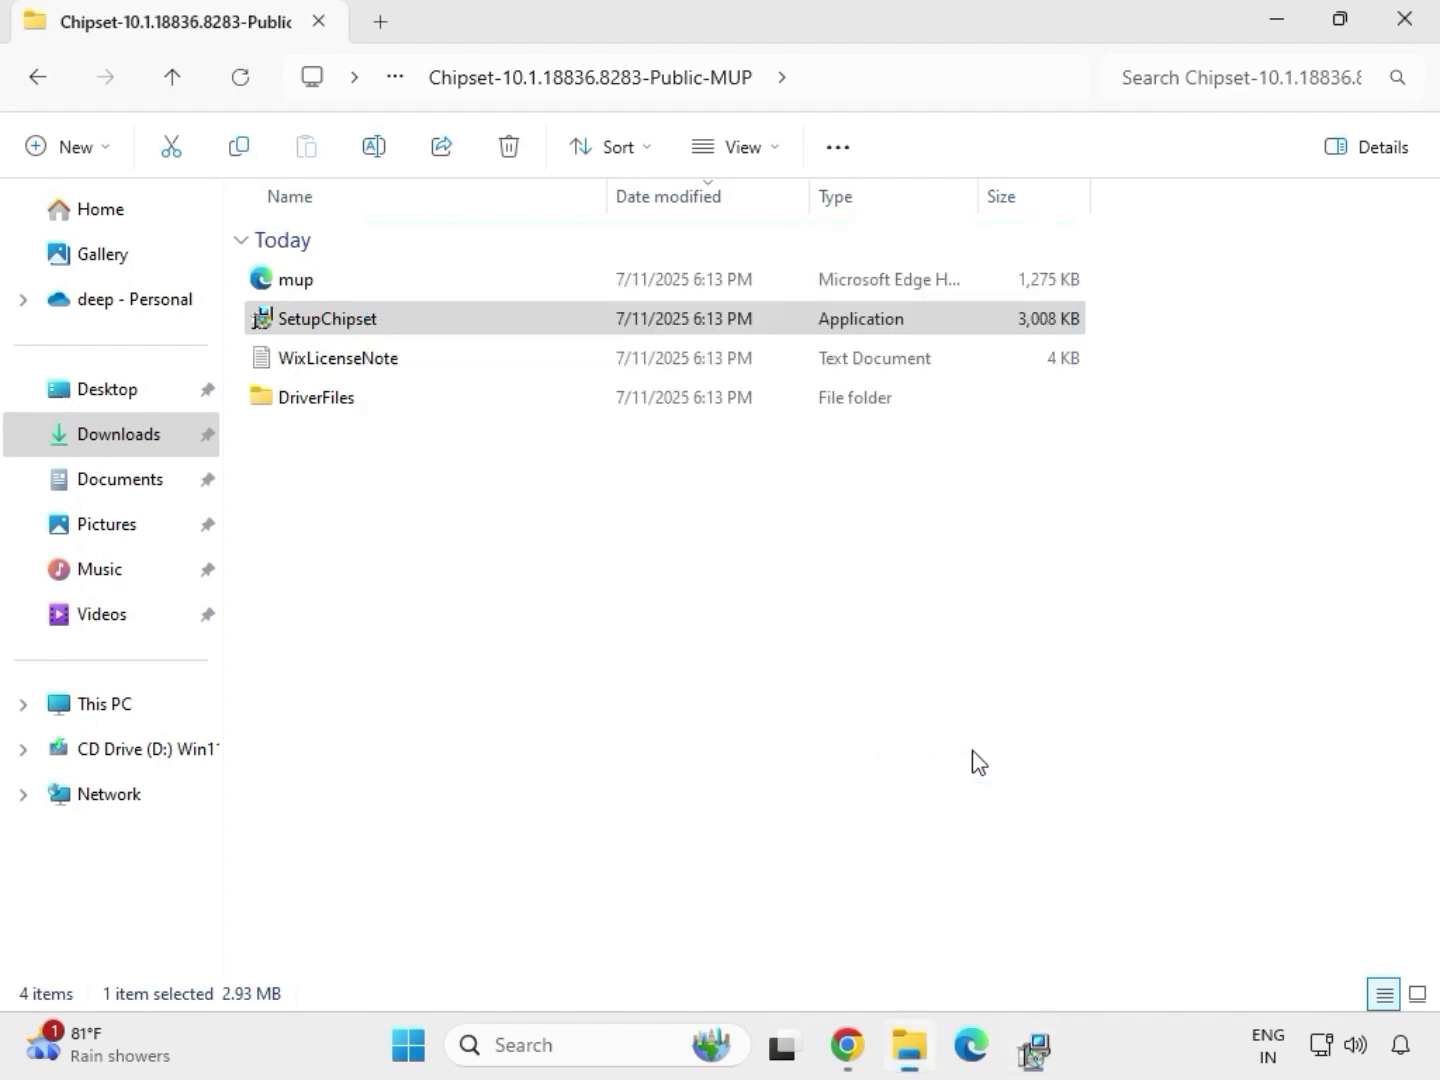
{"action": "left_click", "coordinate": [463, 320]}
{"action": "key", "text": "alt+Up"}
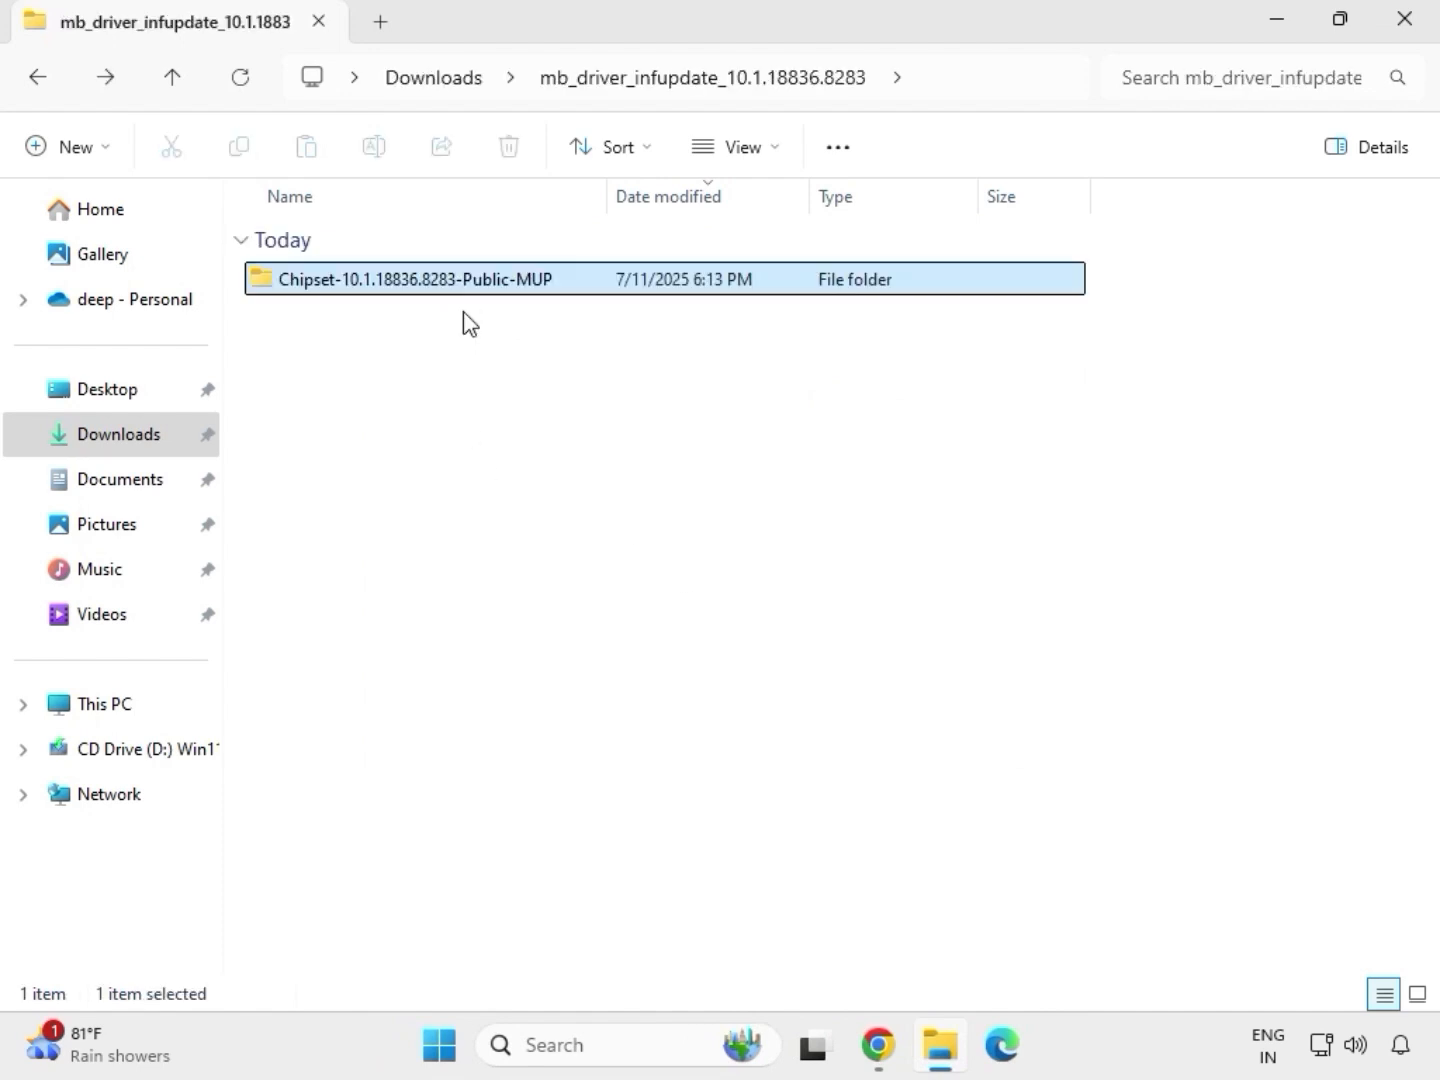
{"action": "key", "text": "alt+Up"}
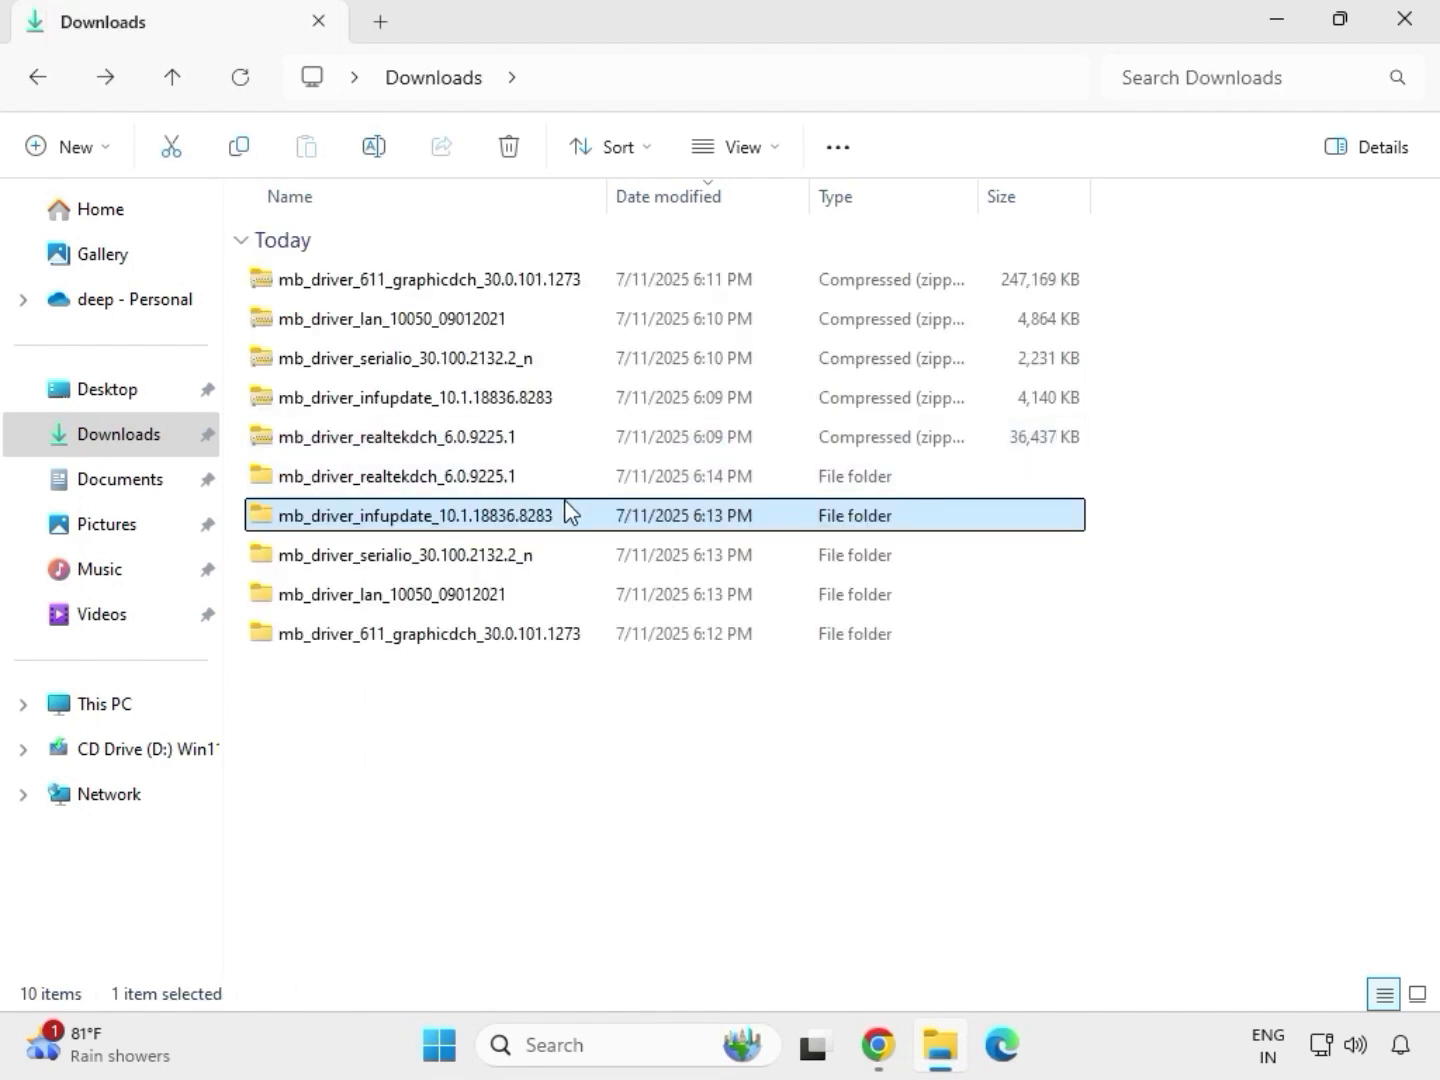
View the contents of the extracted mb_driver_realtekdch_6.0.9225.1 folder and return to the Downloads folder.
{"action": "left_click", "coordinate": [535, 479]}
{"action": "double_click", "coordinate": [535, 479]}
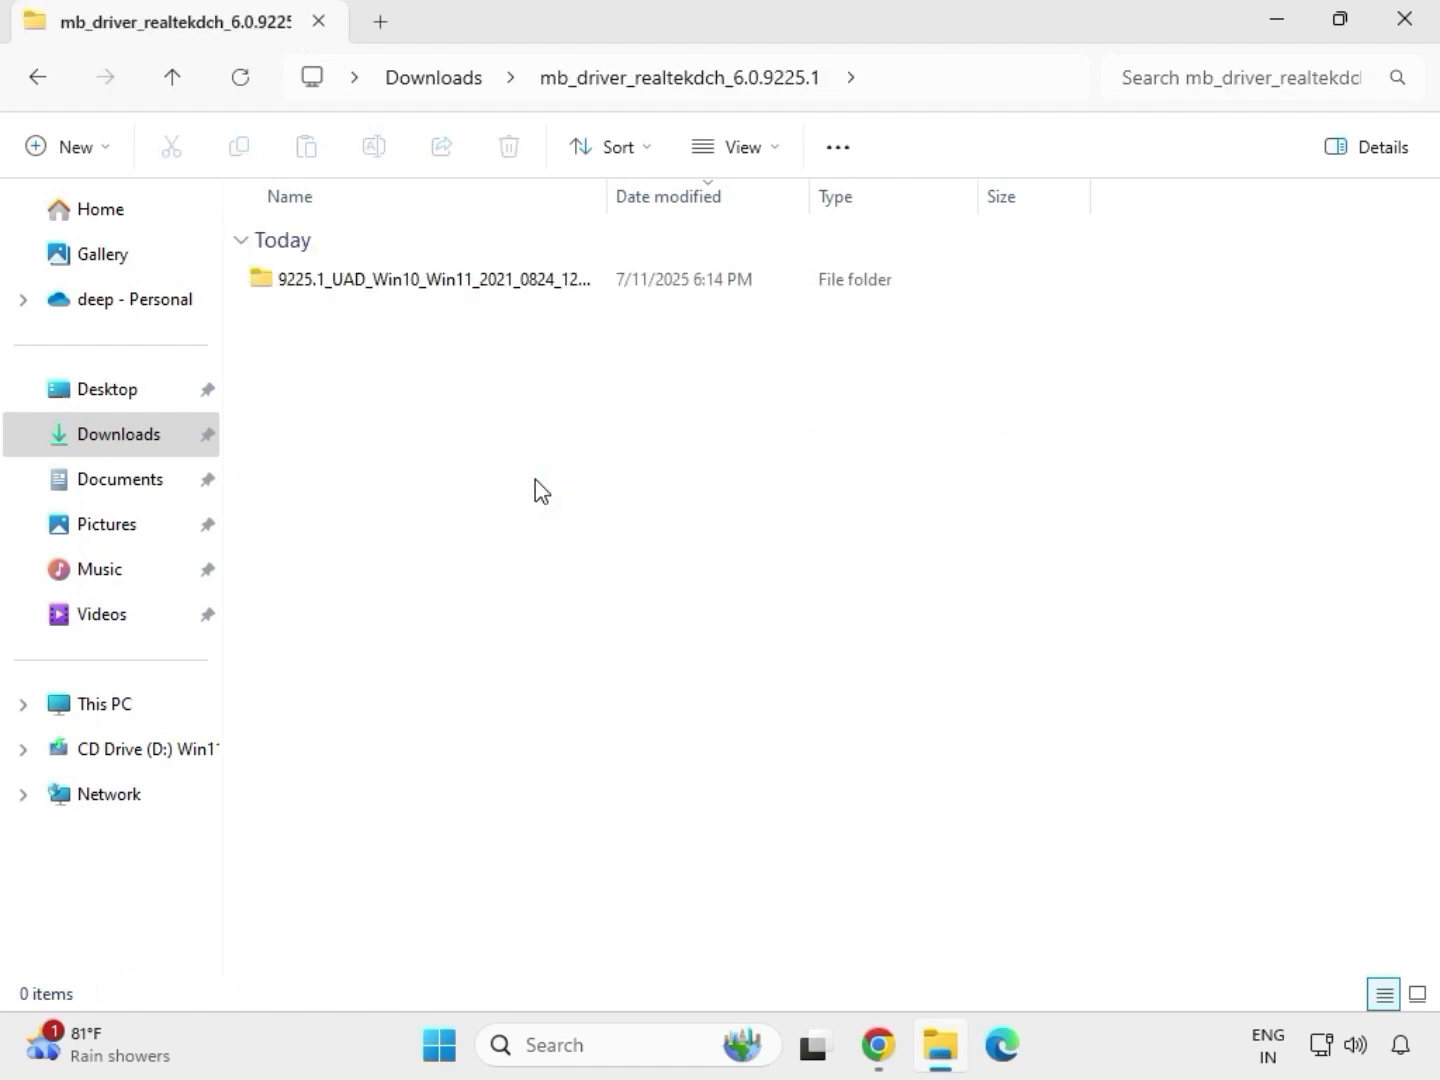
{"action": "left_click", "coordinate": [440, 80]}
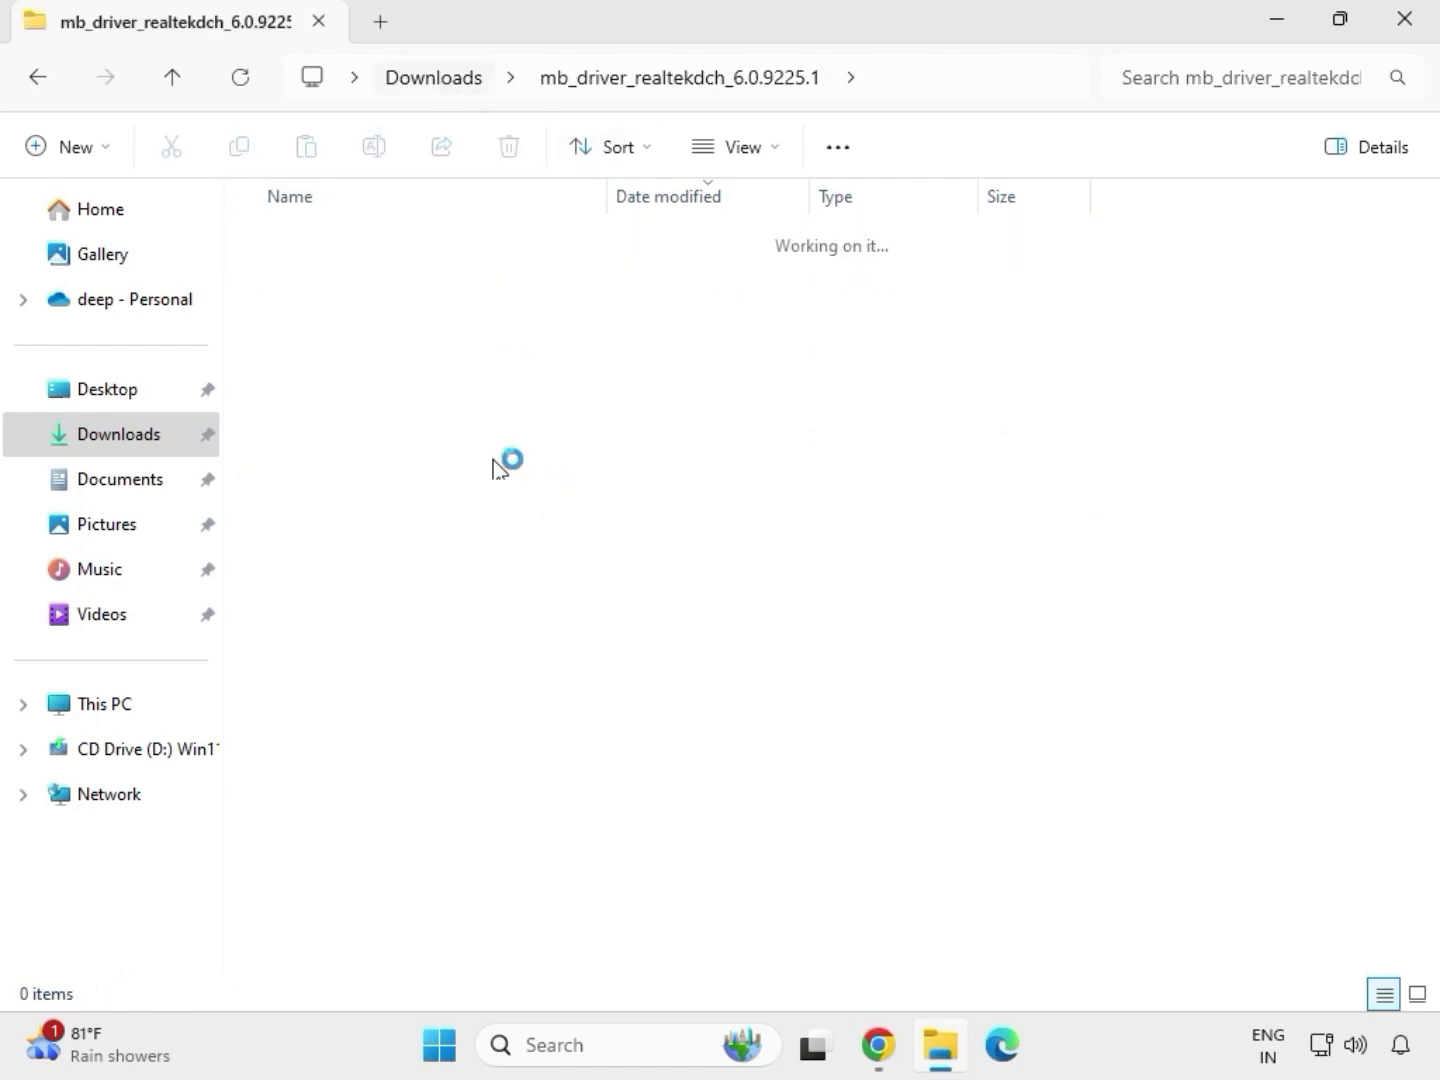
Run the mb_driver_611_graphicdch_30.0.101.1273 application from its extracted folder as administrator, allowing device changes, and return to the Downloads folder.
{"action": "left_click", "coordinate": [412, 641]}
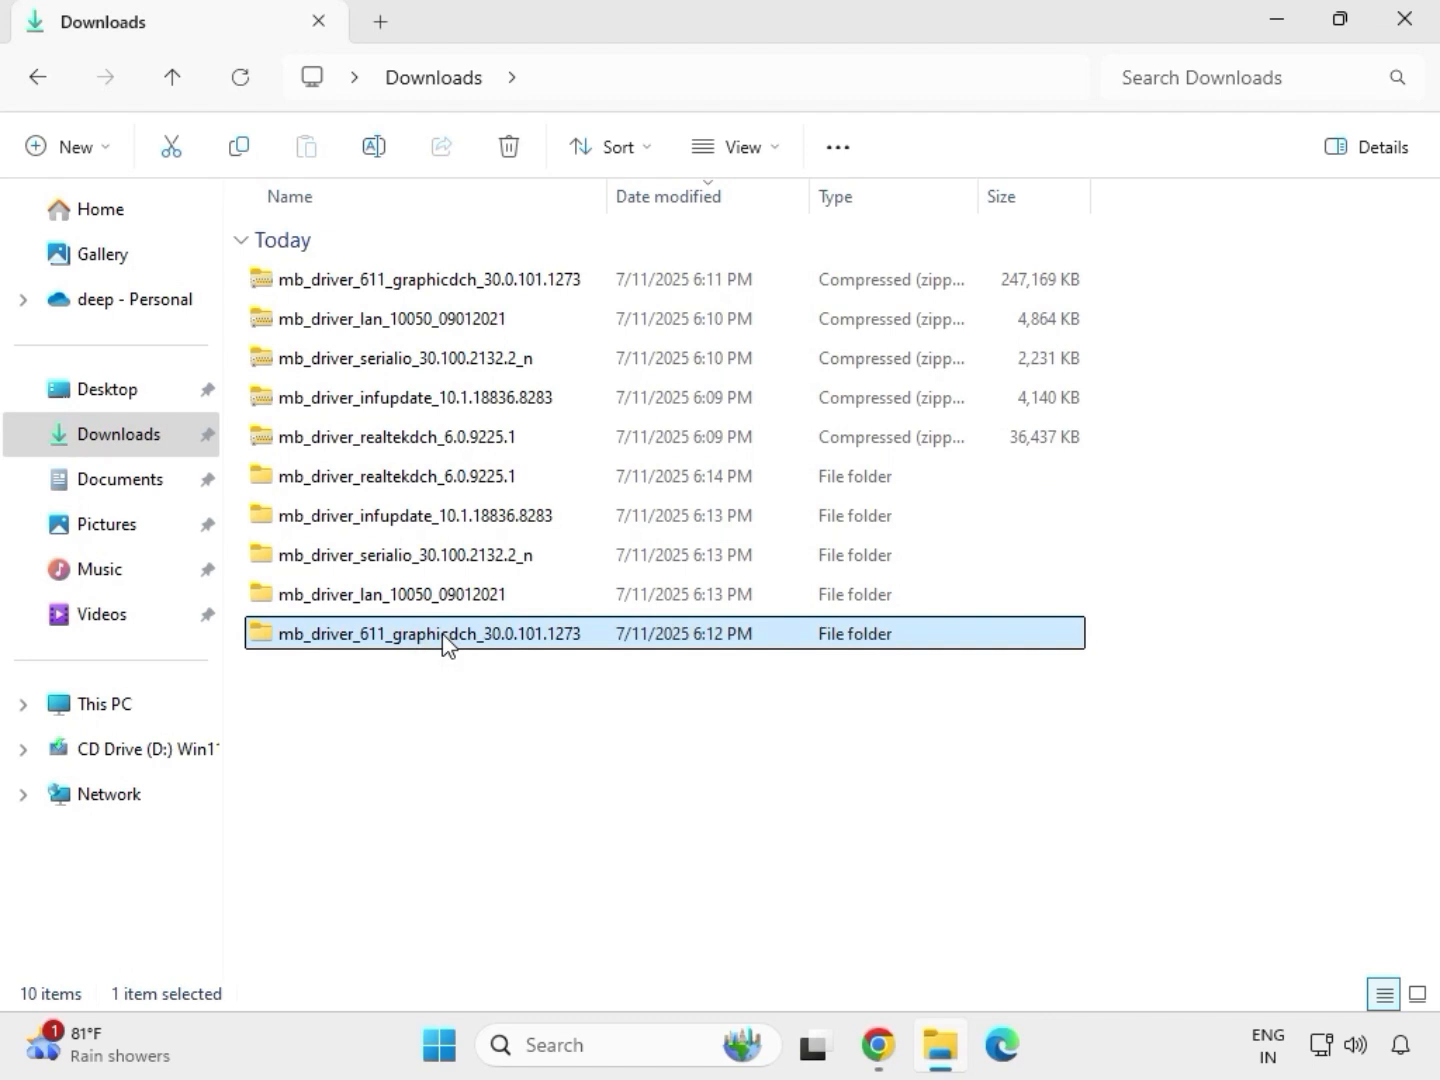
{"action": "double_click", "coordinate": [445, 640]}
{"action": "left_click", "coordinate": [396, 285]}
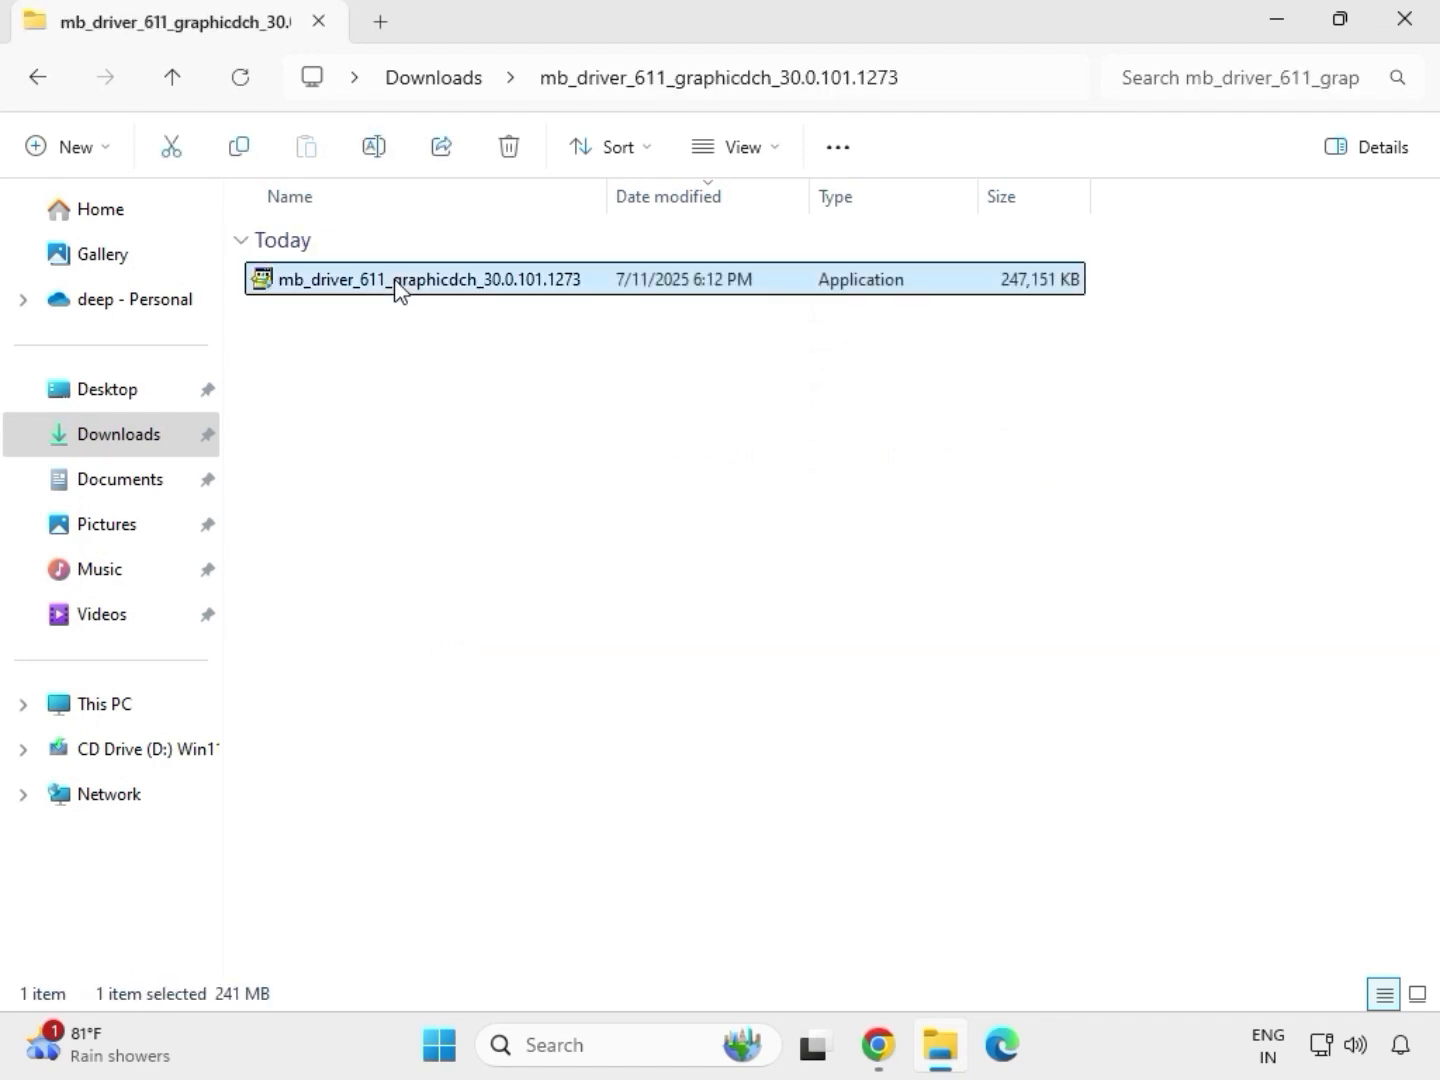
{"action": "right_click", "coordinate": [398, 286]}
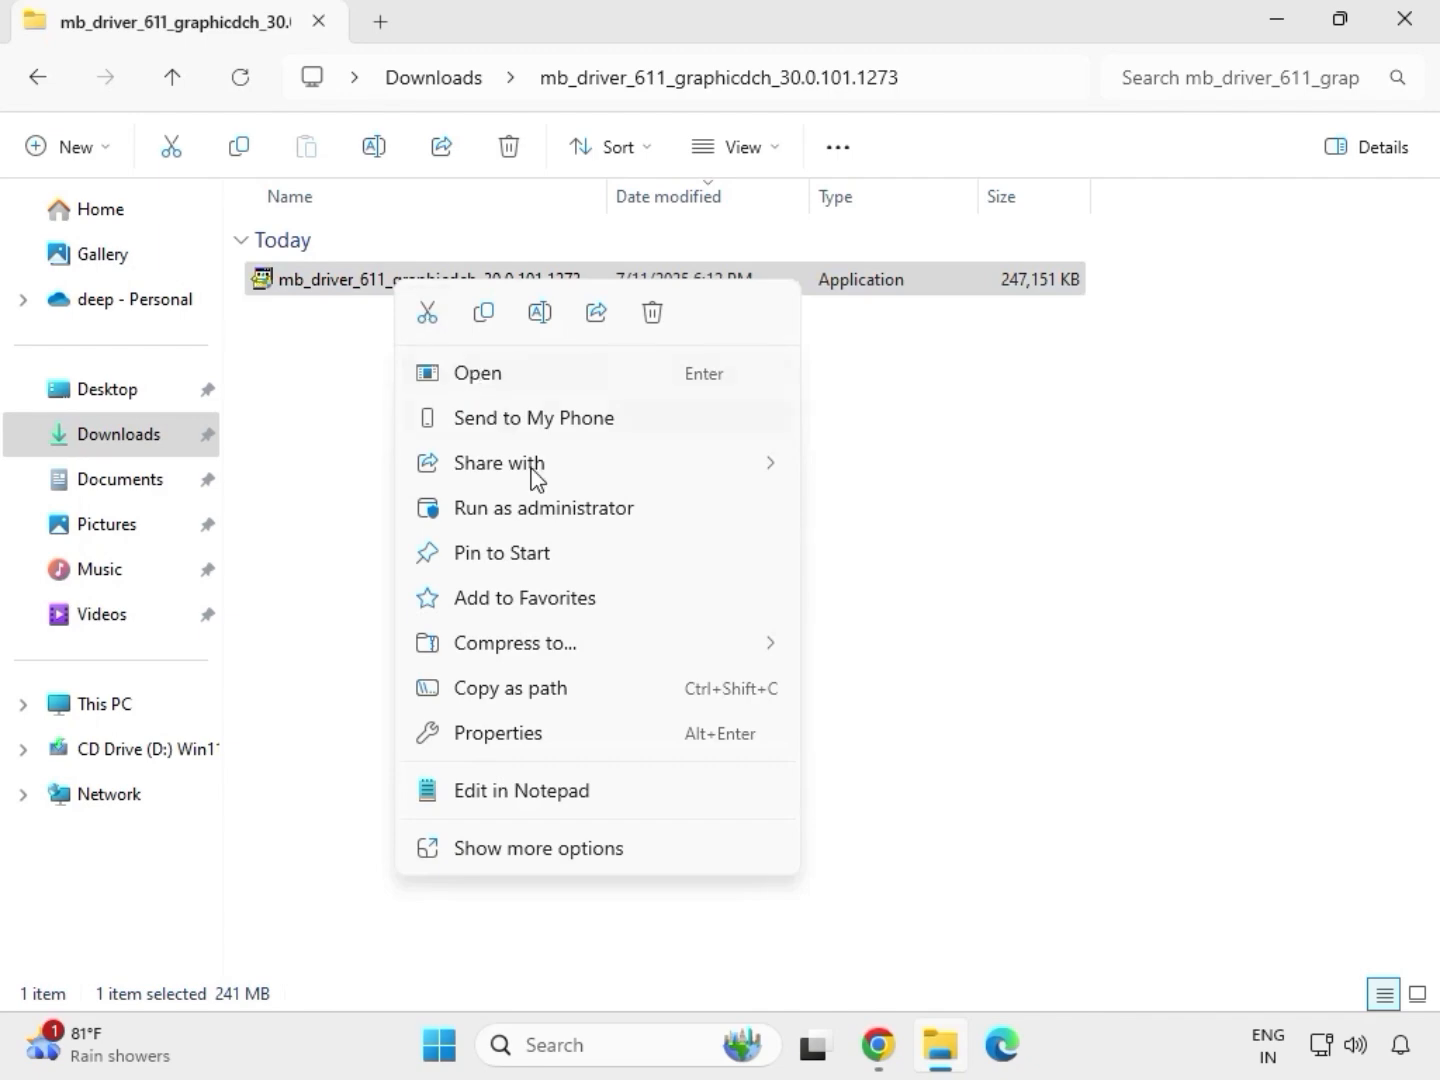
{"action": "left_click", "coordinate": [550, 514]}
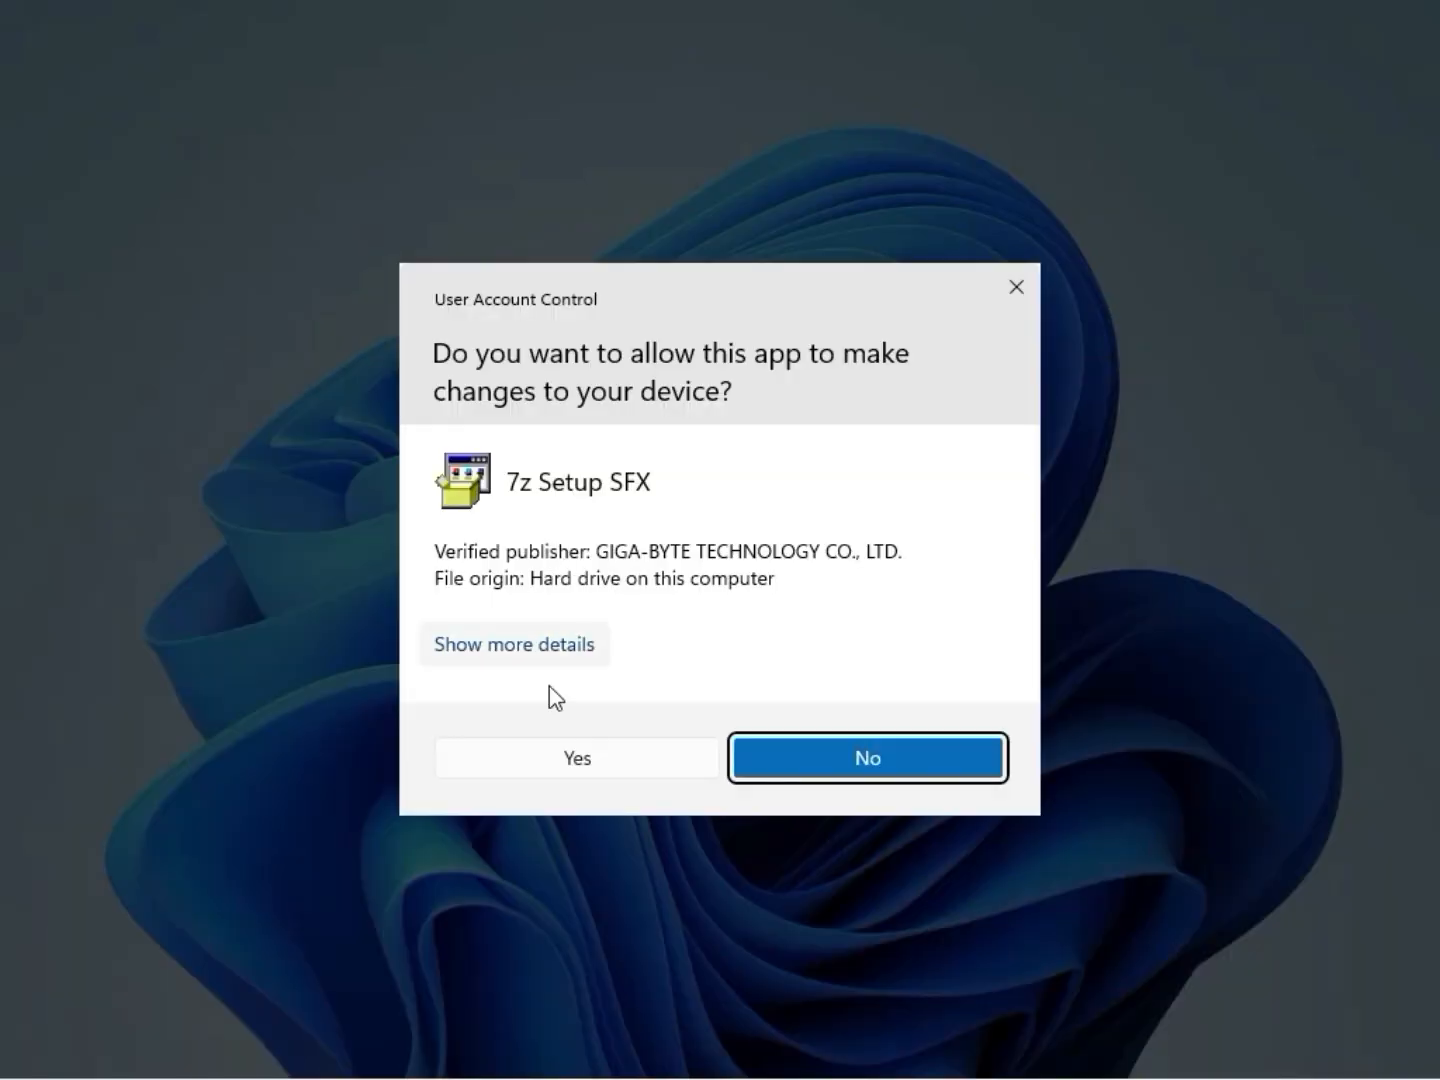
{"action": "left_click", "coordinate": [557, 762]}
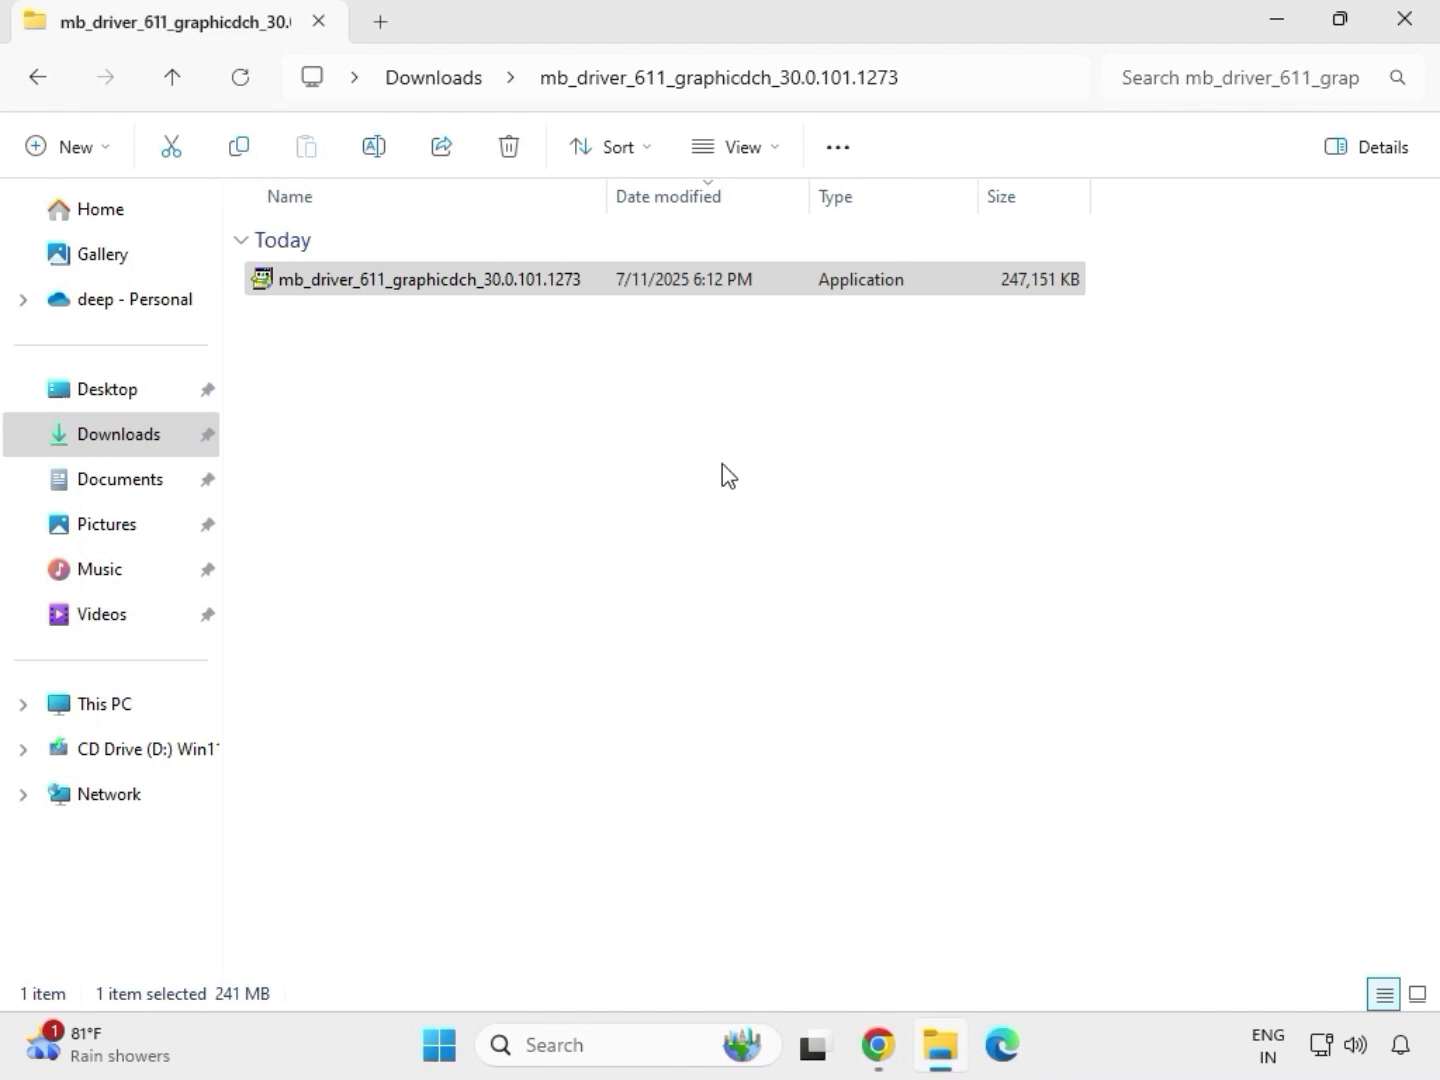
{"action": "left_click", "coordinate": [449, 81]}
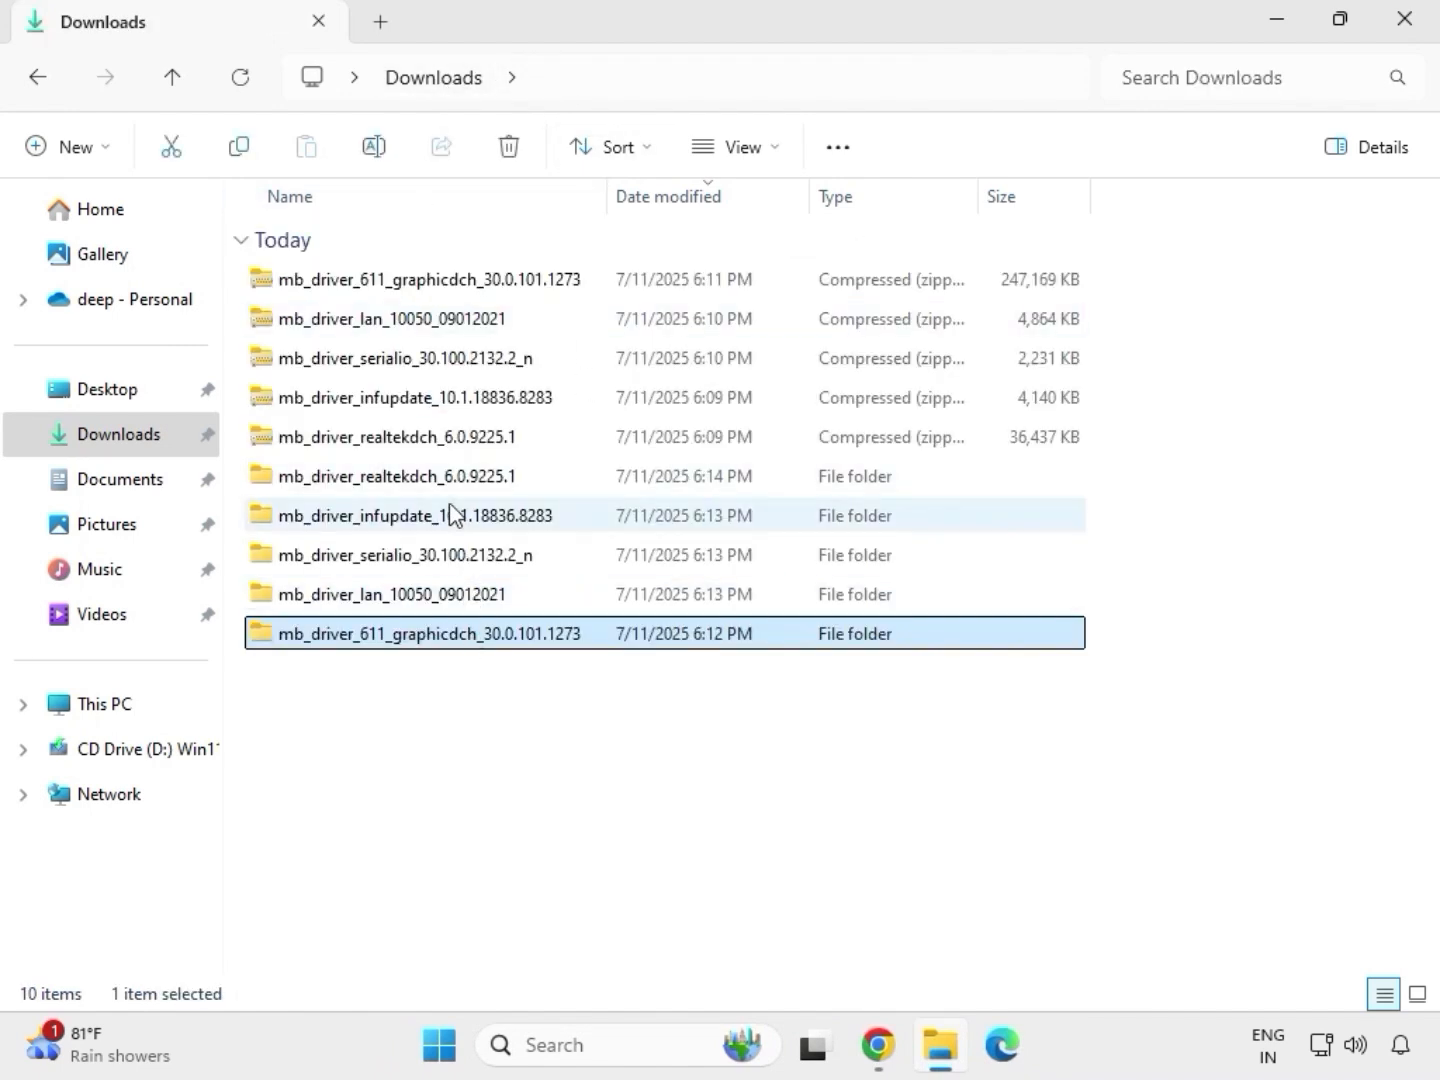
Run Setup as administrator from the subfolder inside the extracted mb_driver_realtekdch_6.0.9225.1 folder, allowing device changes, and complete the Realtek Audio Driver setup wizard.
{"action": "double_click", "coordinate": [441, 477]}
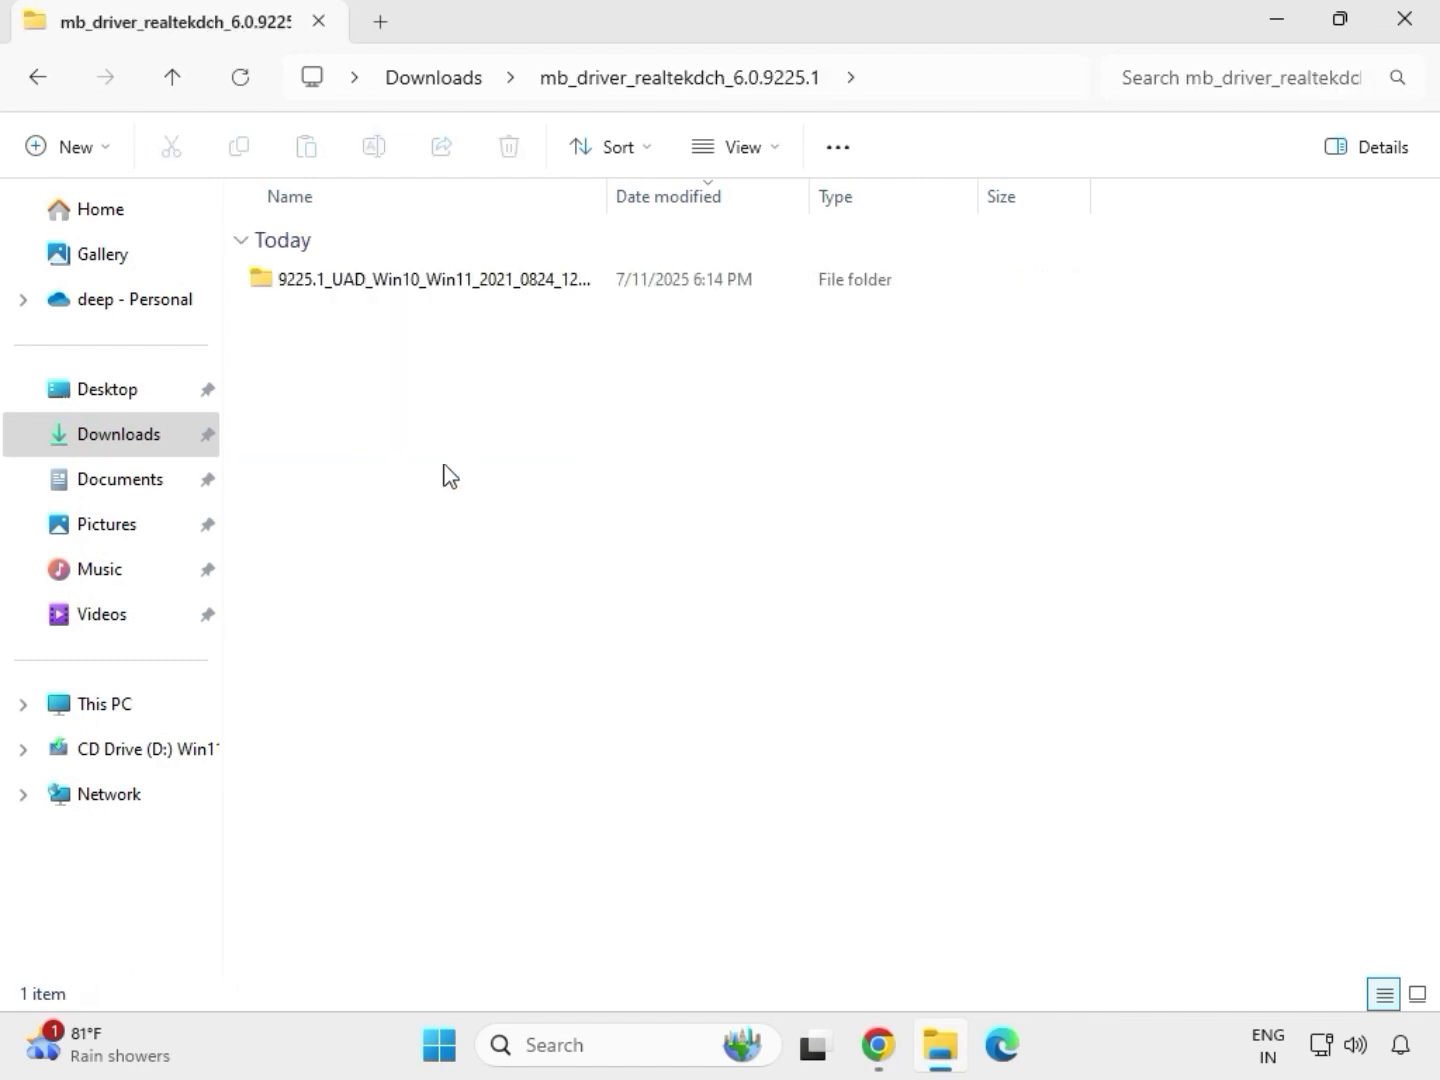
{"action": "double_click", "coordinate": [420, 280]}
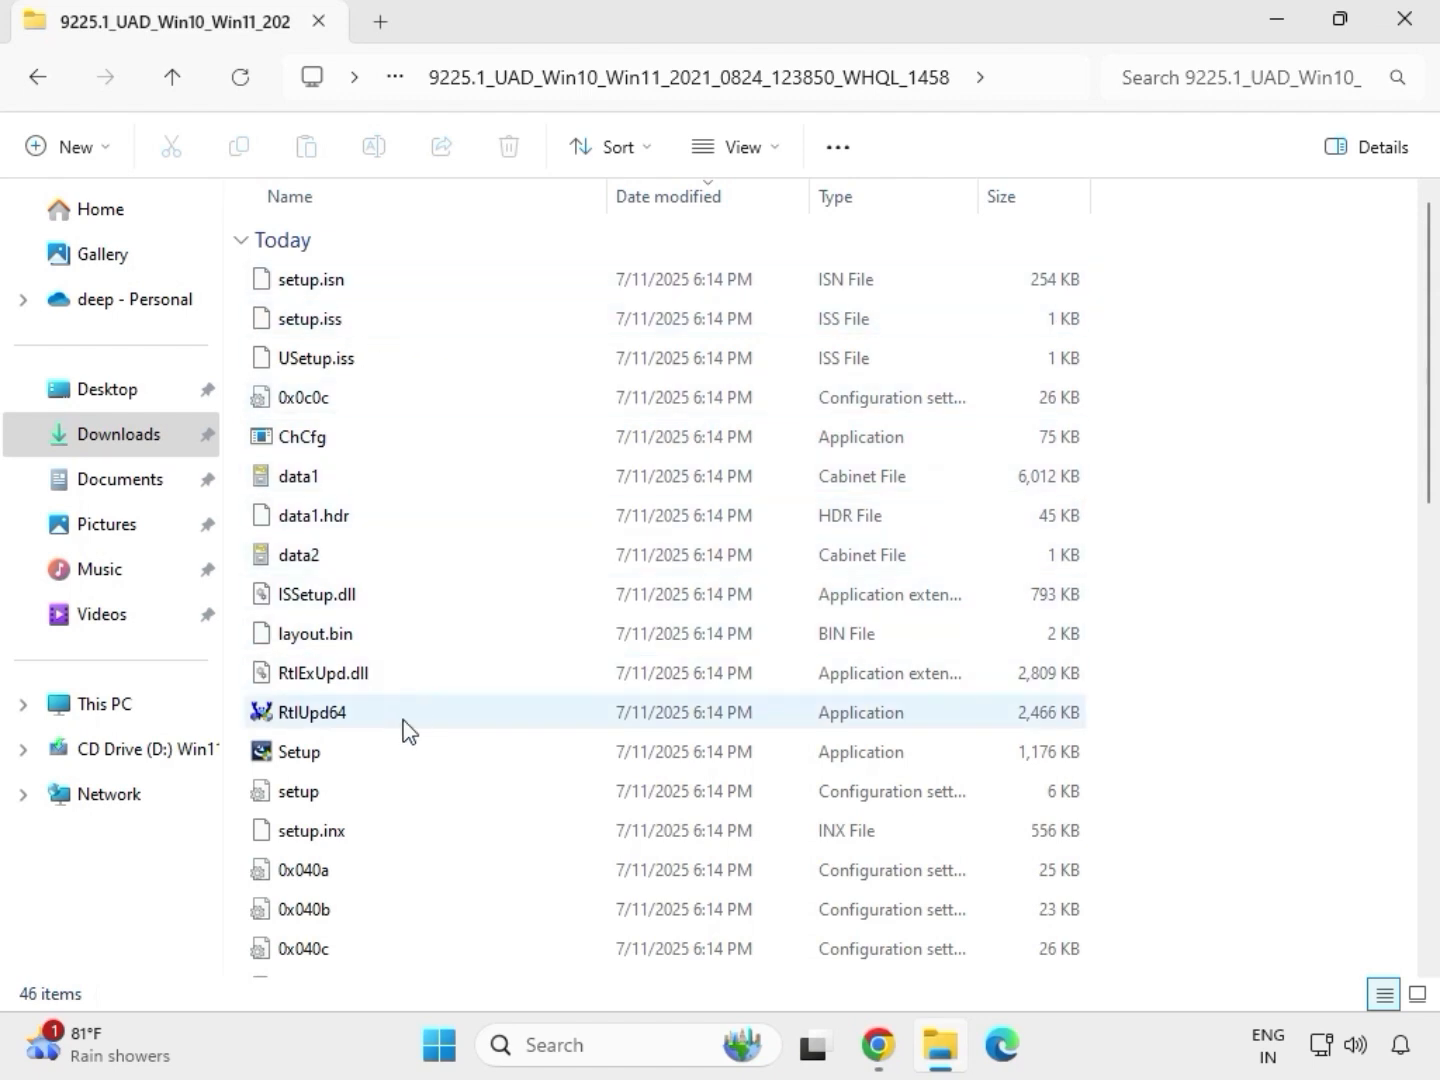
{"action": "left_click", "coordinate": [386, 760]}
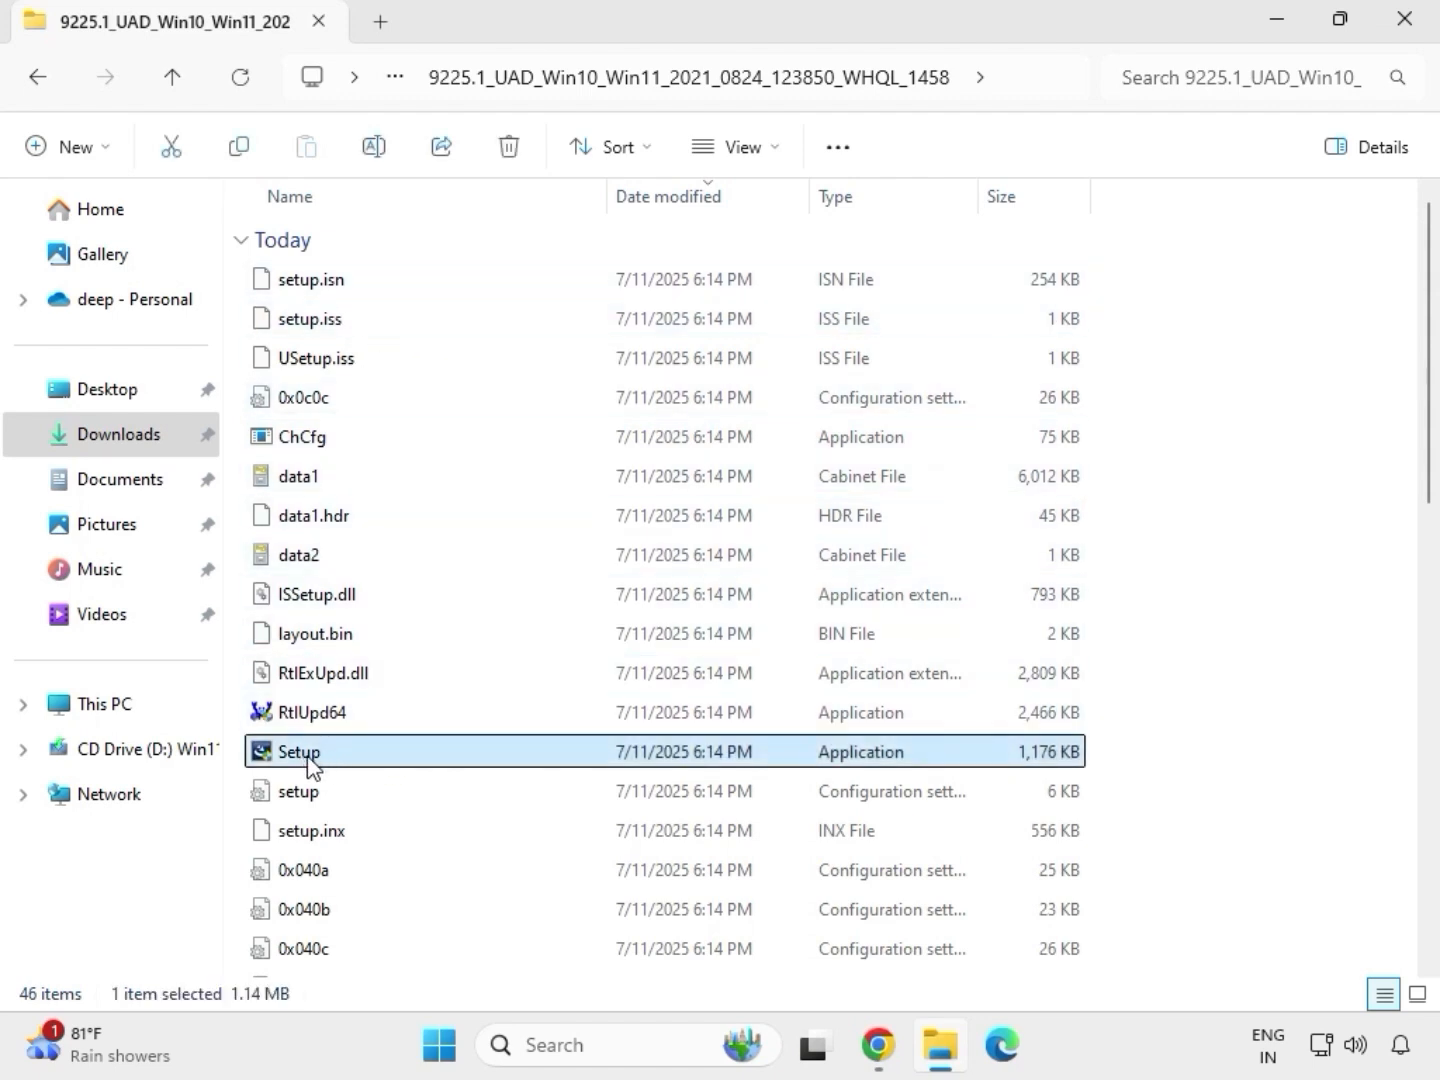
{"action": "right_click", "coordinate": [329, 761]}
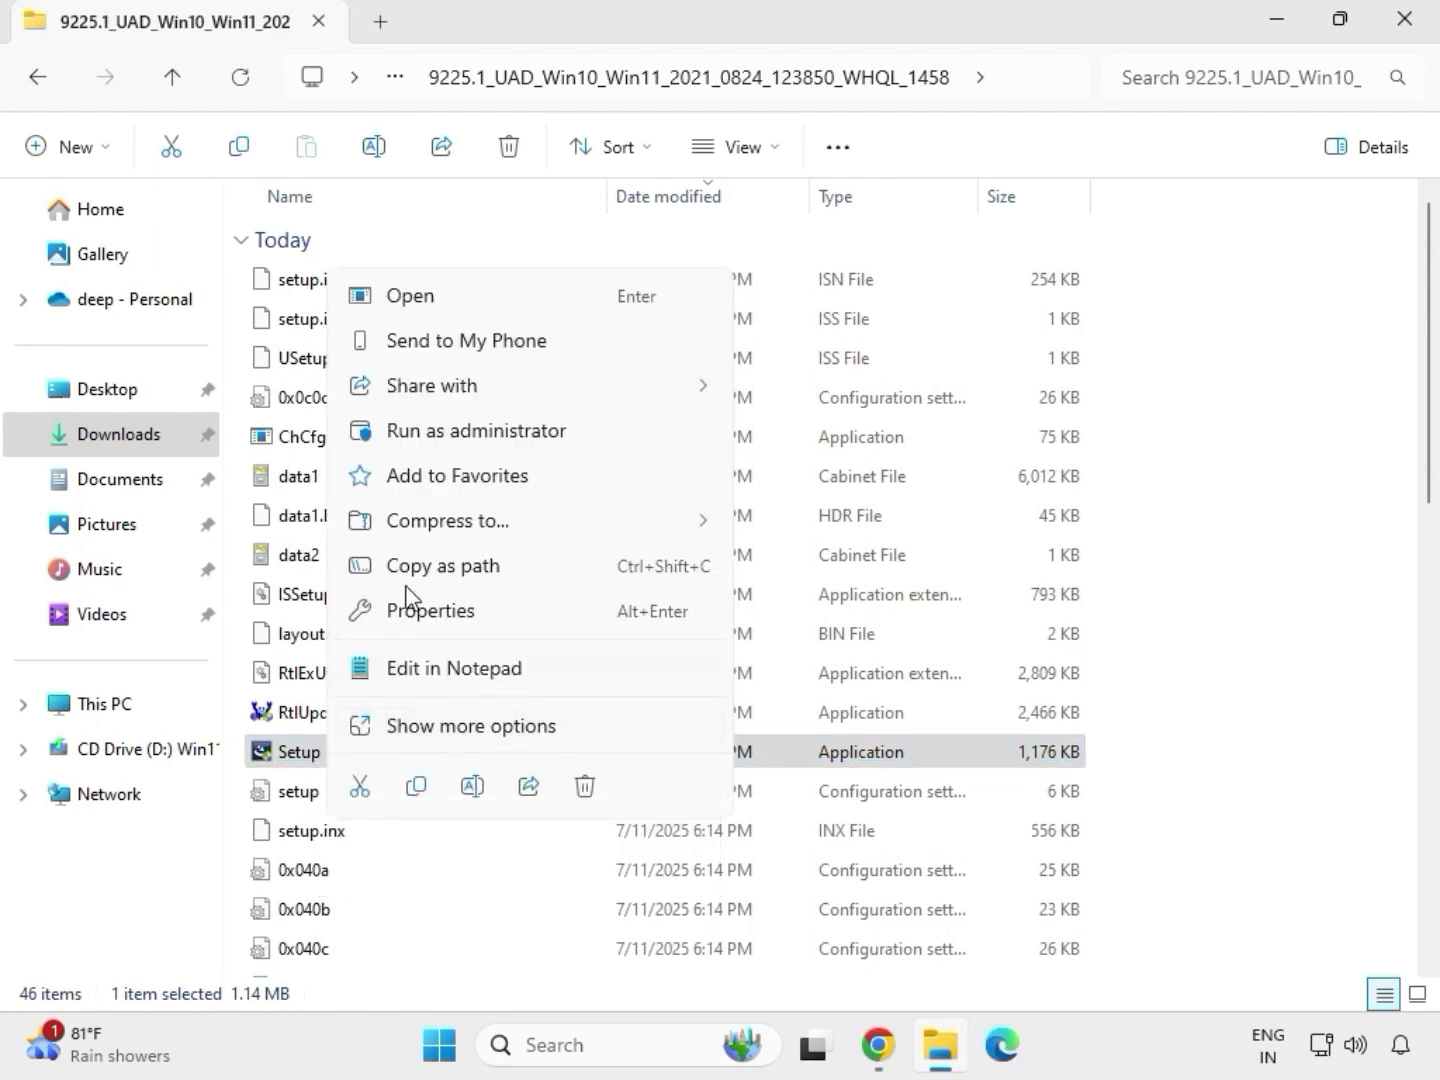
{"action": "left_click", "coordinate": [446, 433]}
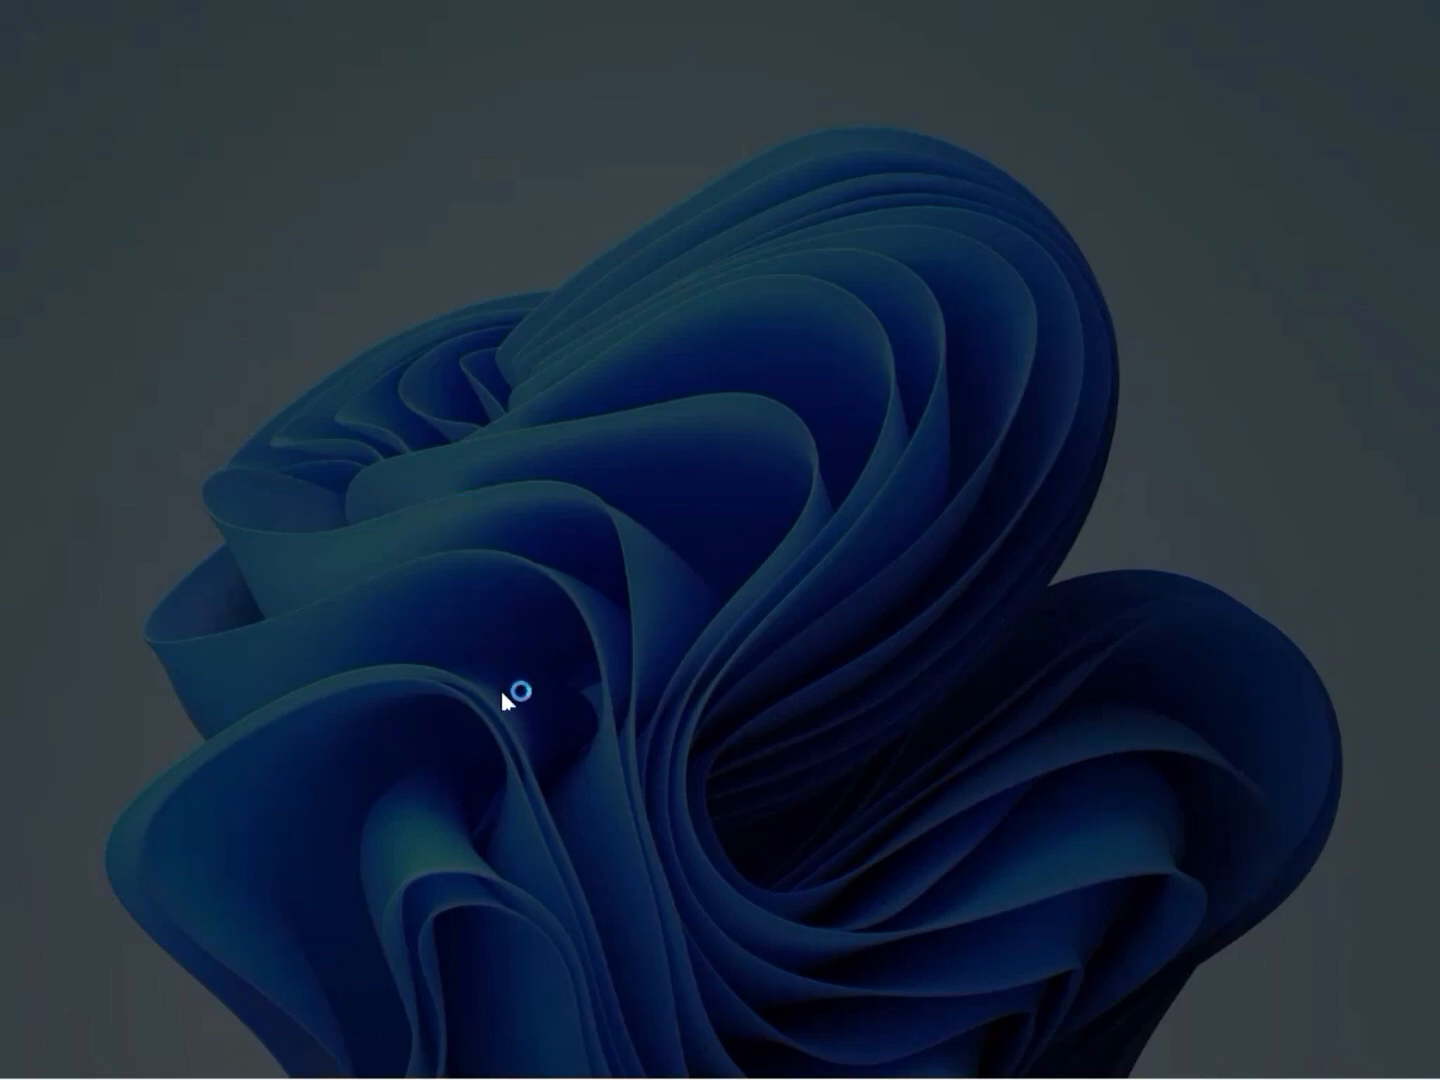
{"action": "left_click", "coordinate": [512, 754]}
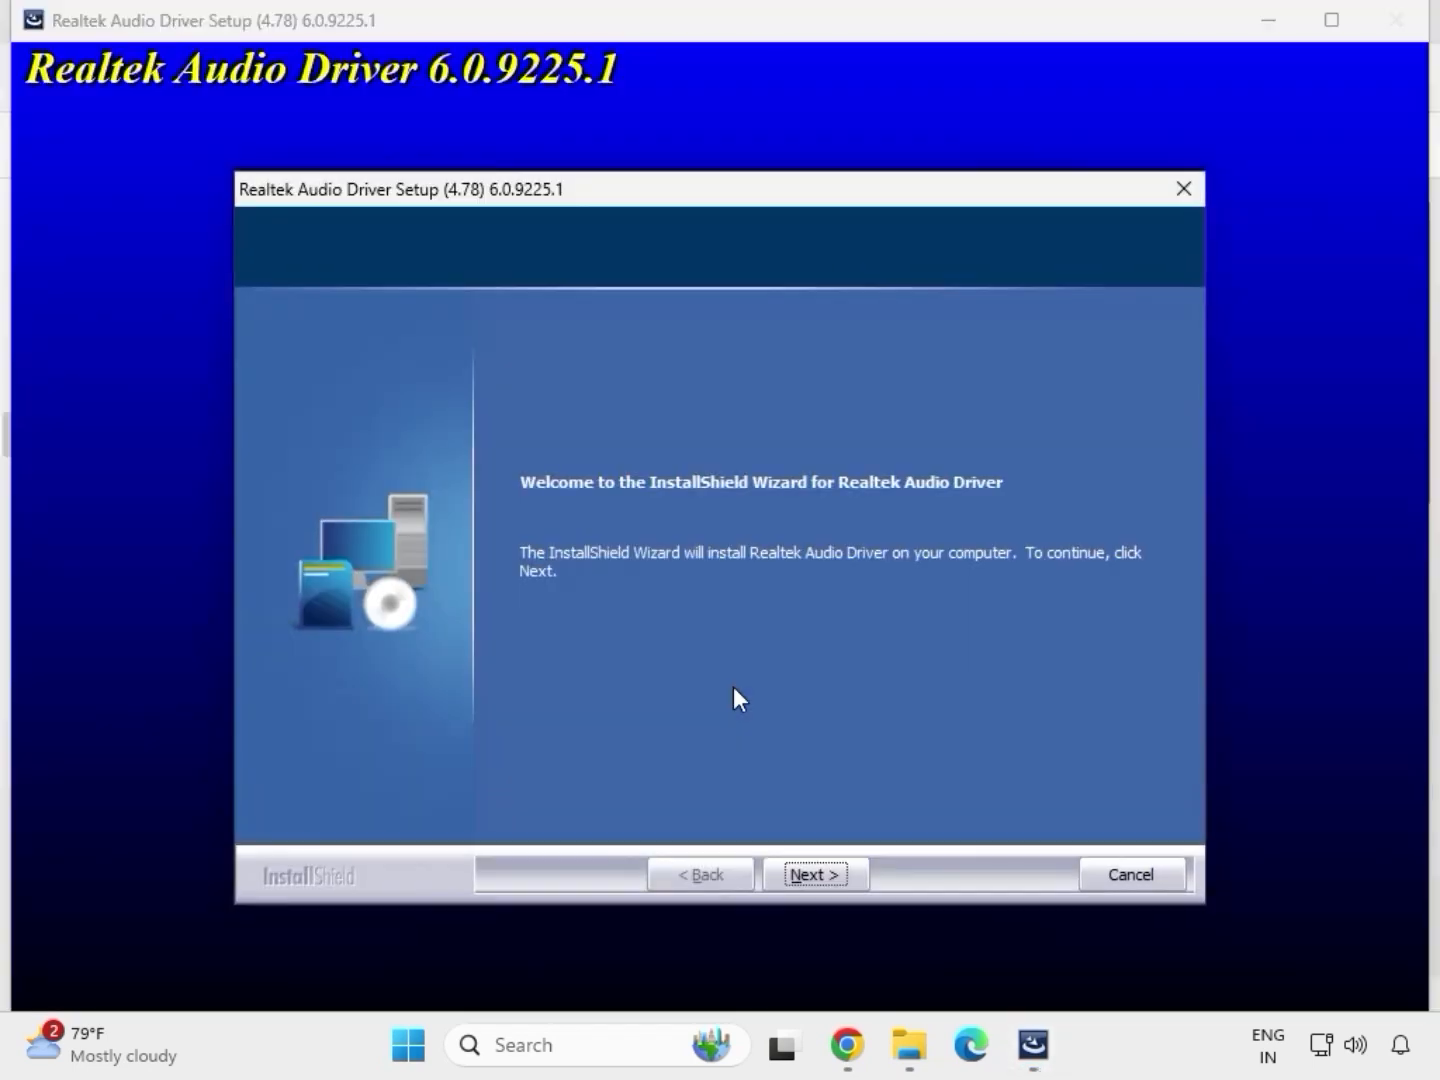
{"action": "left_click", "coordinate": [814, 874]}
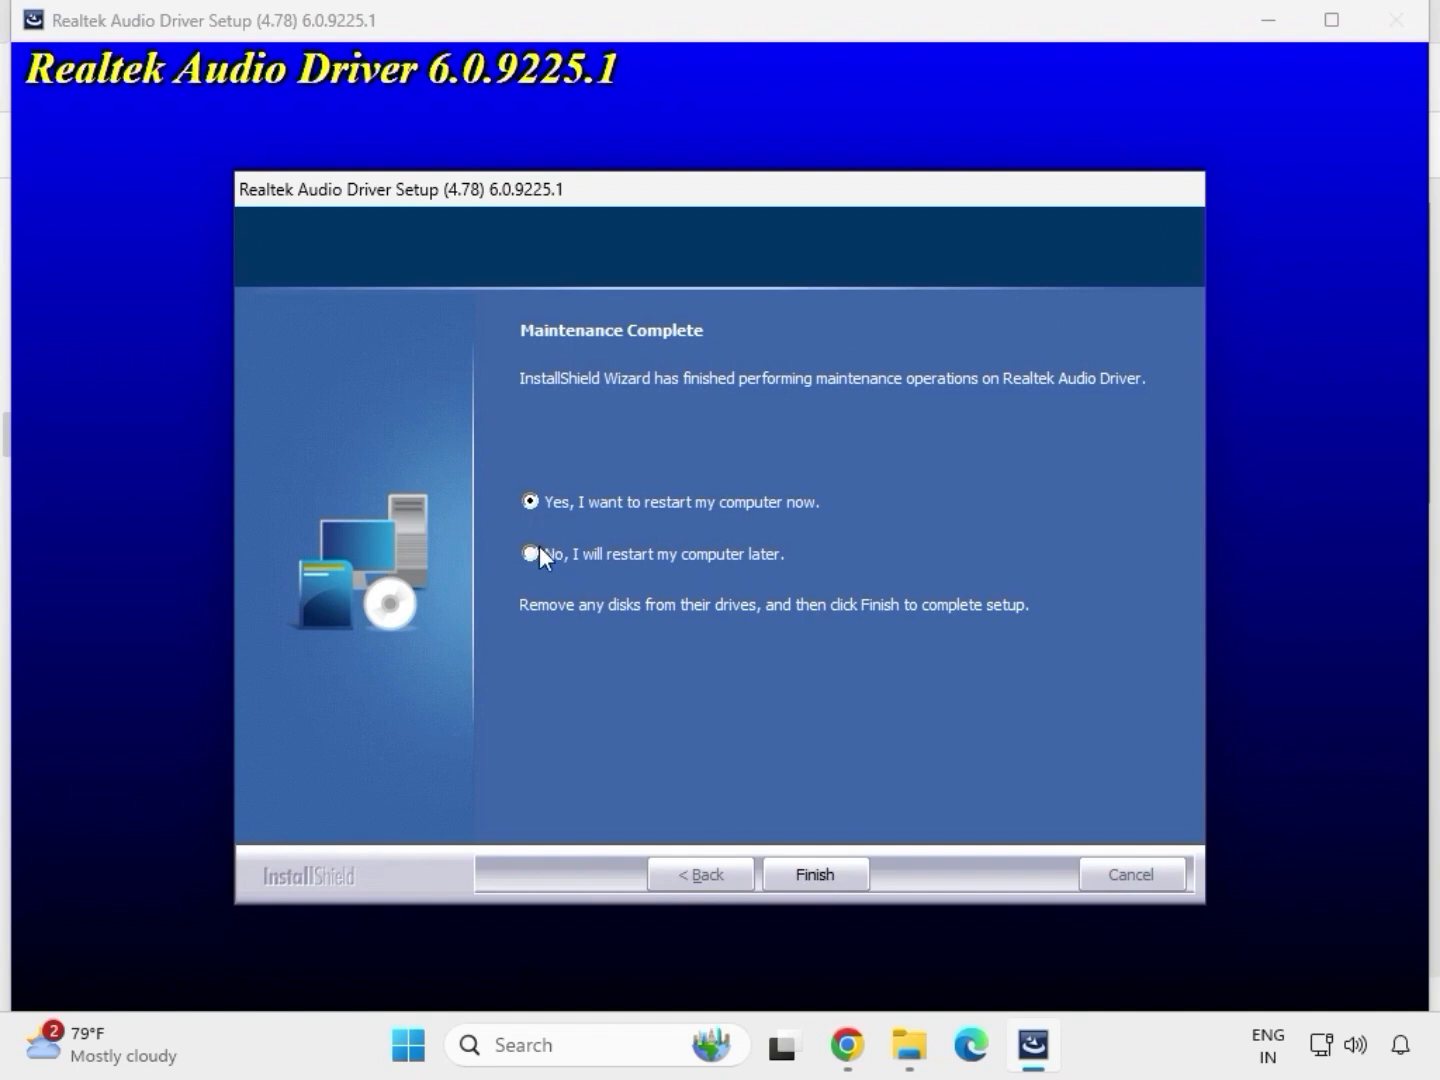
{"action": "left_click", "coordinate": [810, 873]}
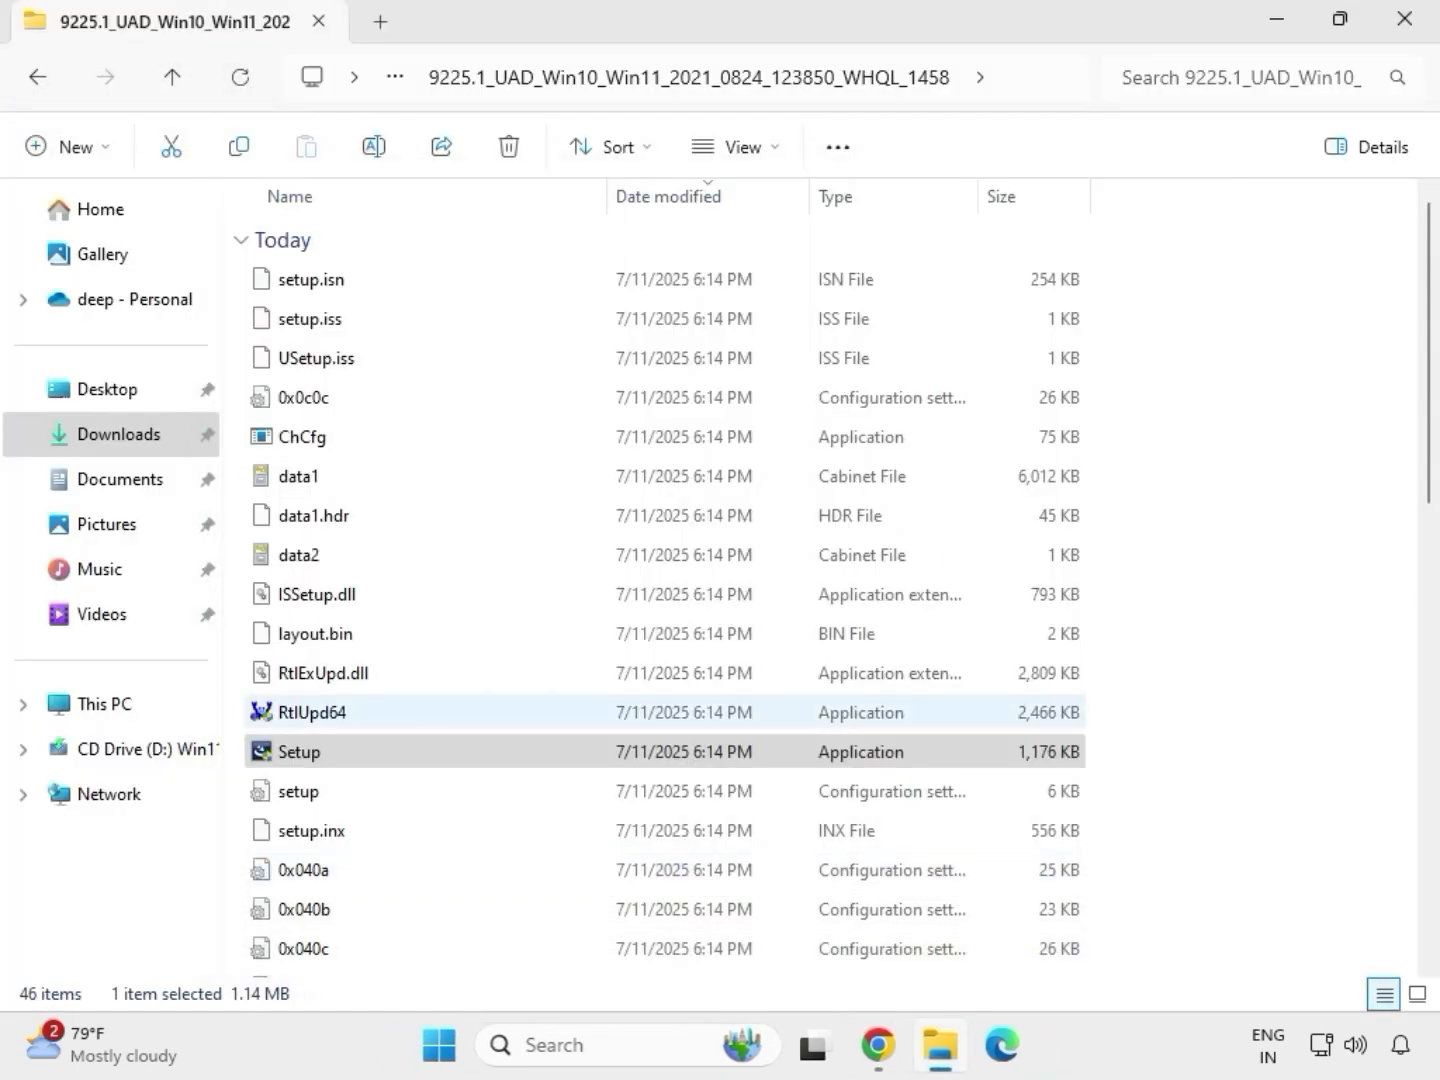